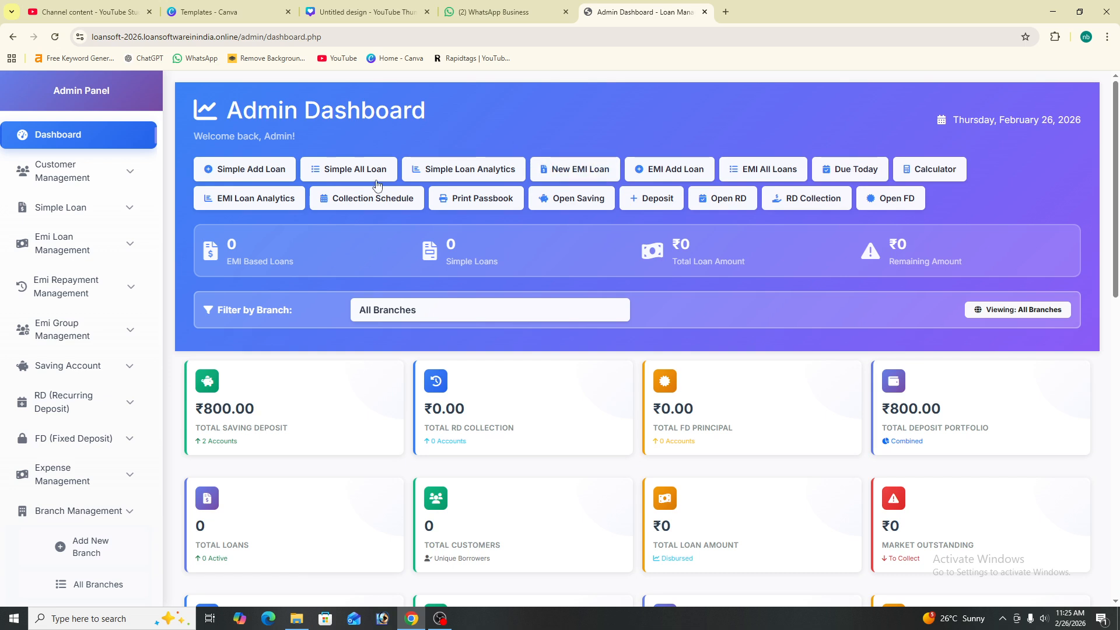
Expand the Customer Management menu in the admin sidebar
click(110, 183)
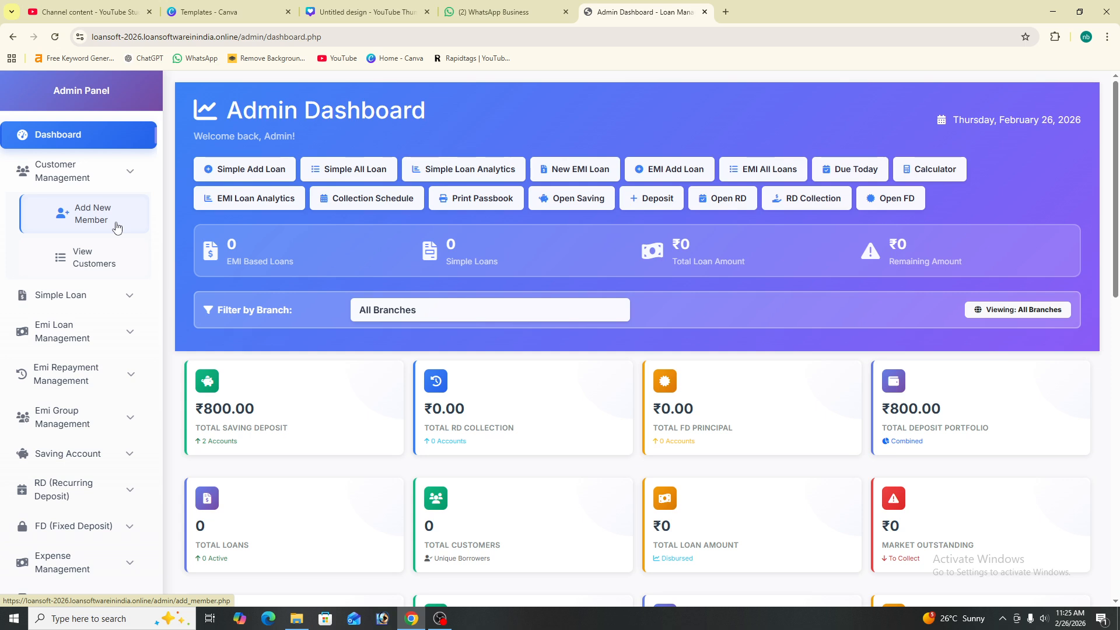
Start a new member with the applicant and guardian names, S/o relation and Hindu religion
click(116, 226)
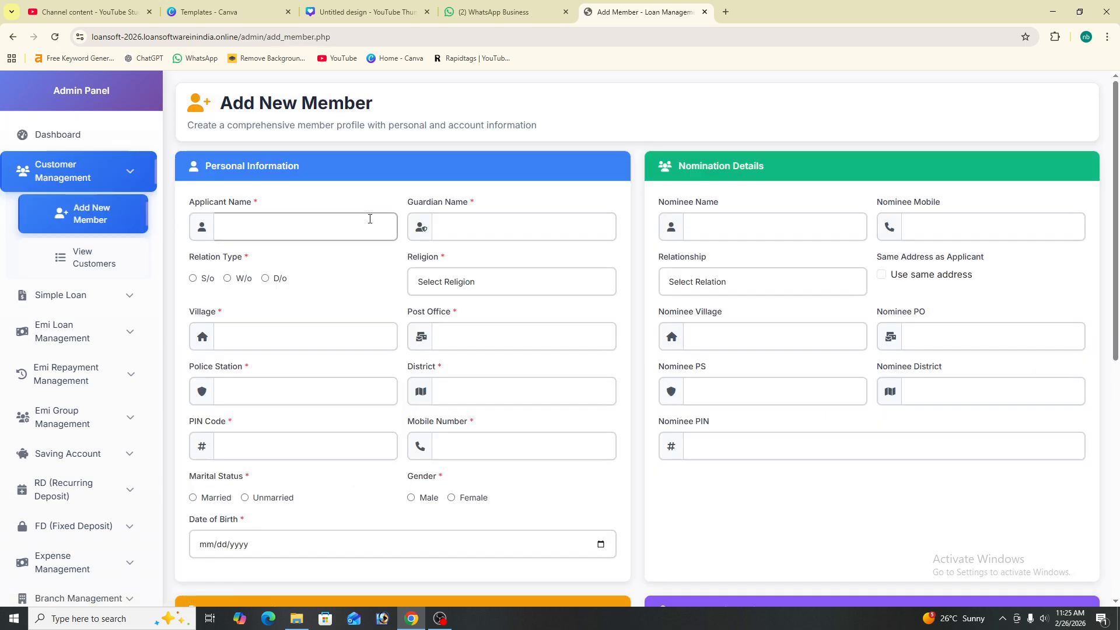
click(238, 230)
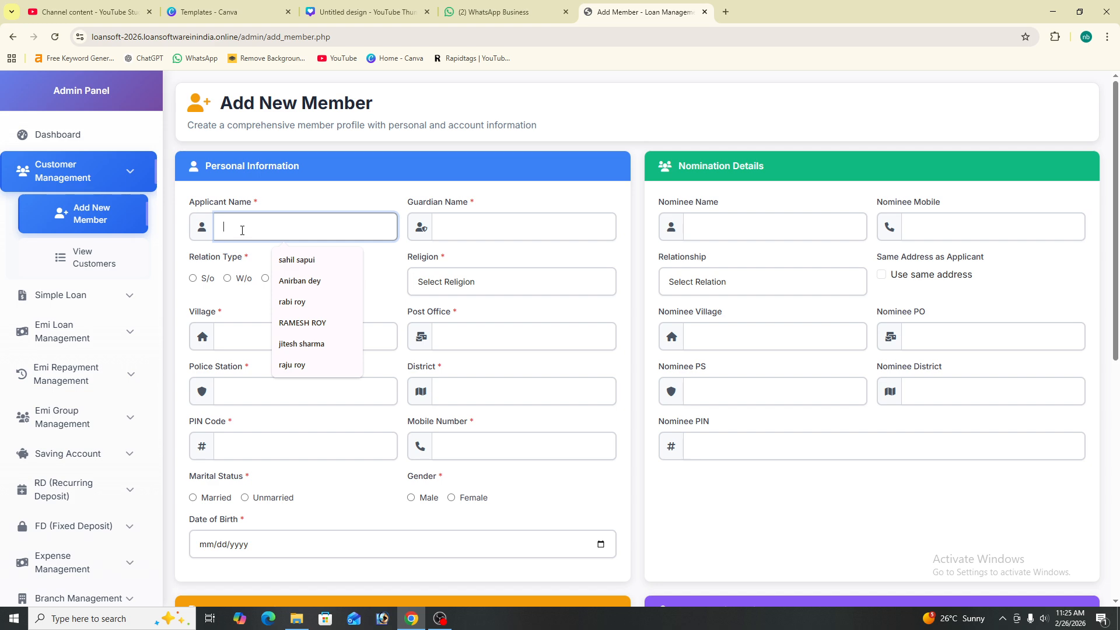
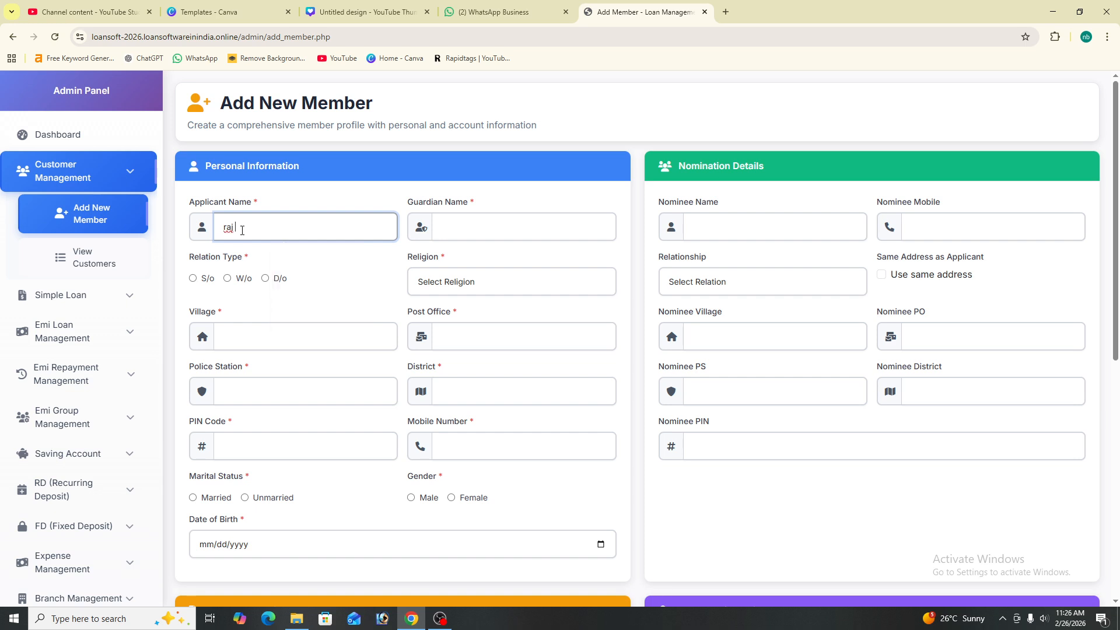
click(465, 230)
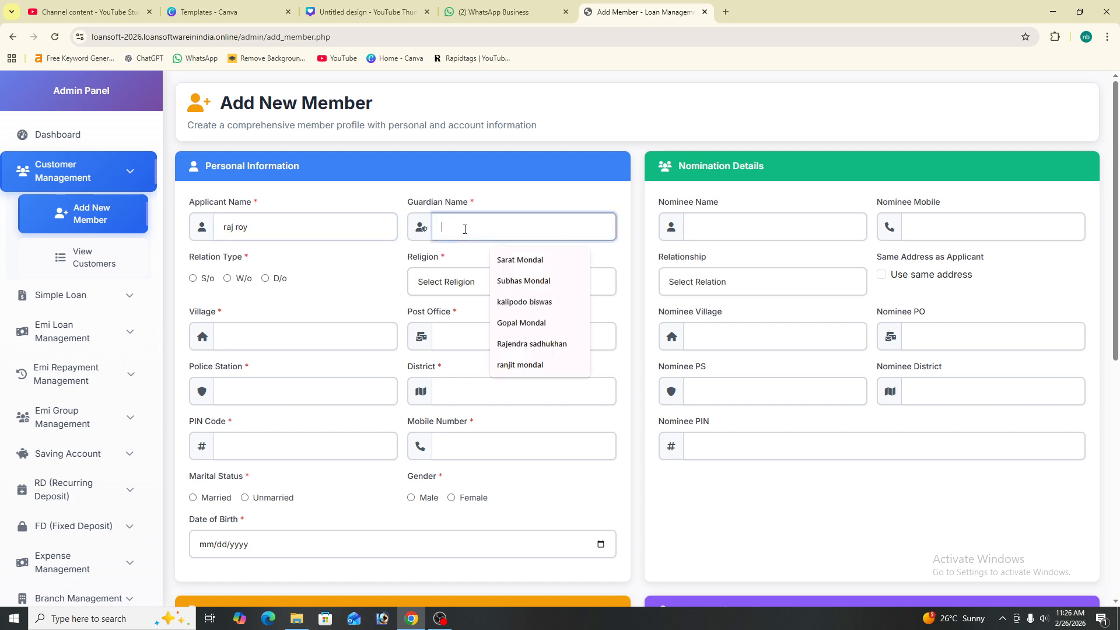
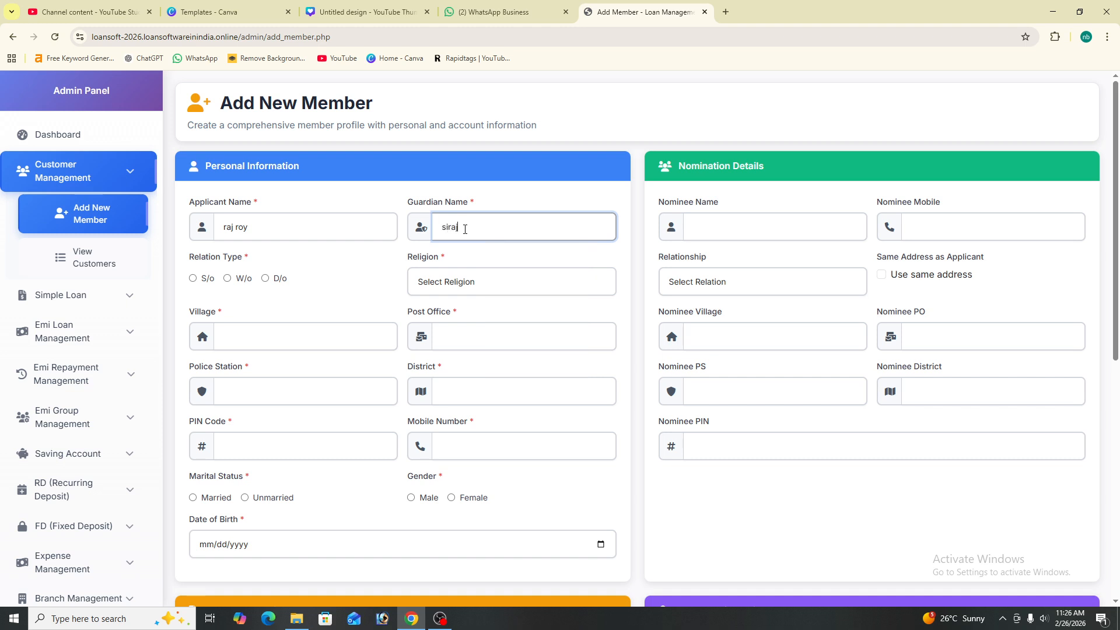
click(197, 278)
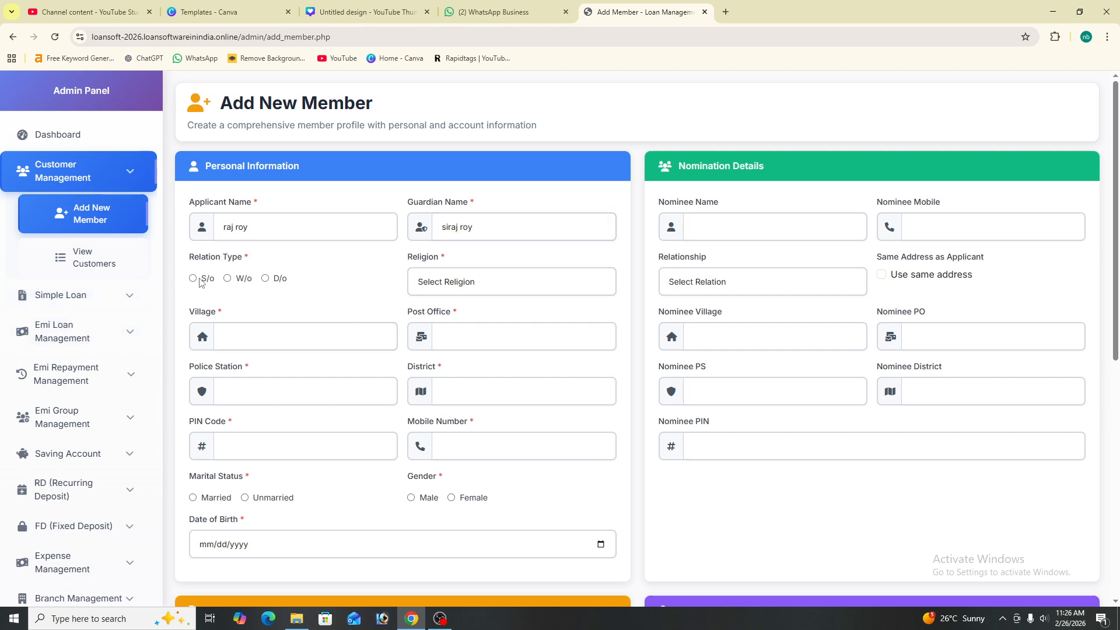
click(194, 278)
click(534, 283)
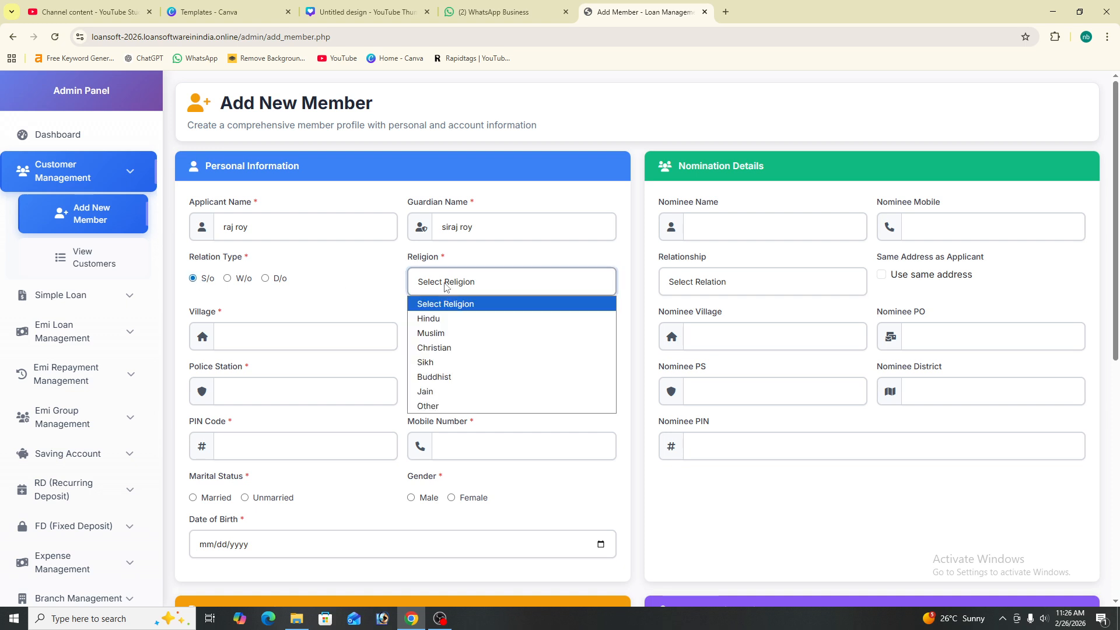
click(451, 318)
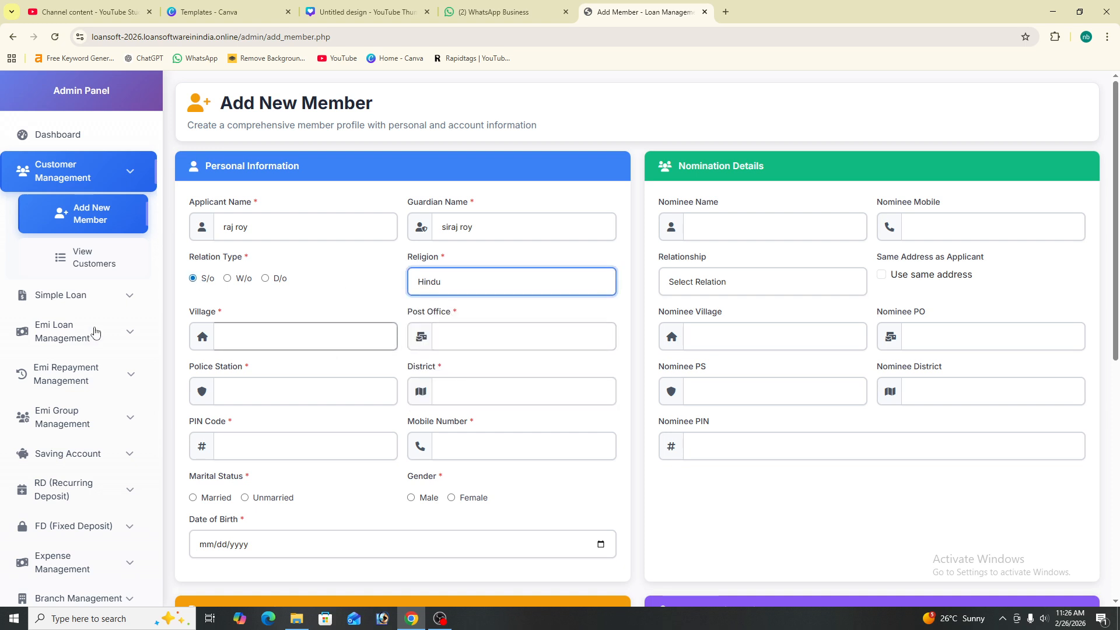
Enter the member's village and post office, correcting the typos in both
click(281, 344)
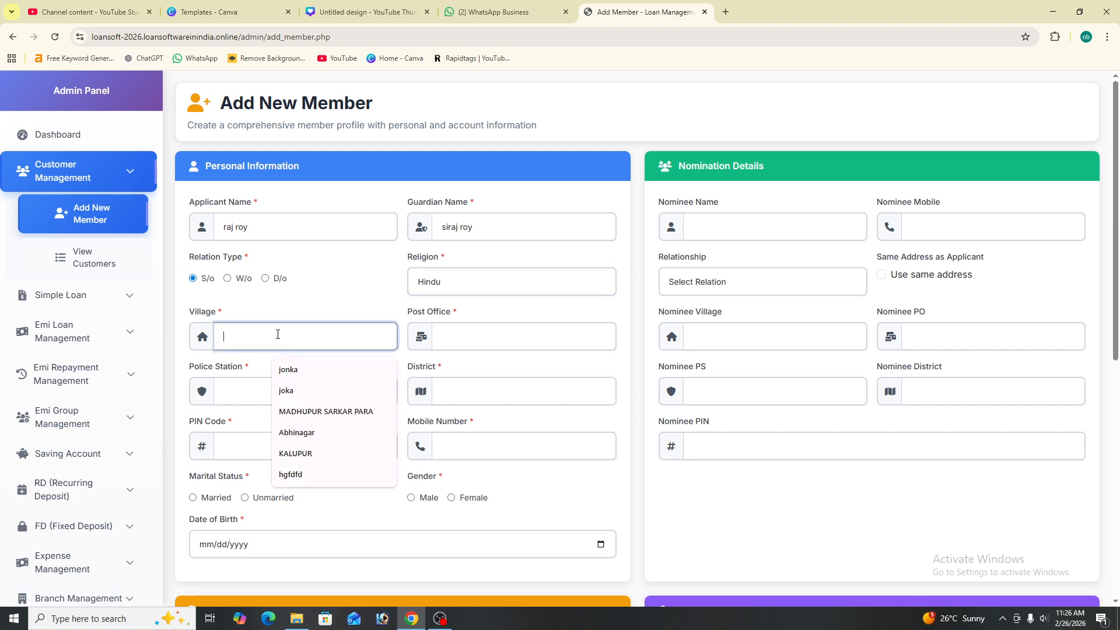
text(guga)
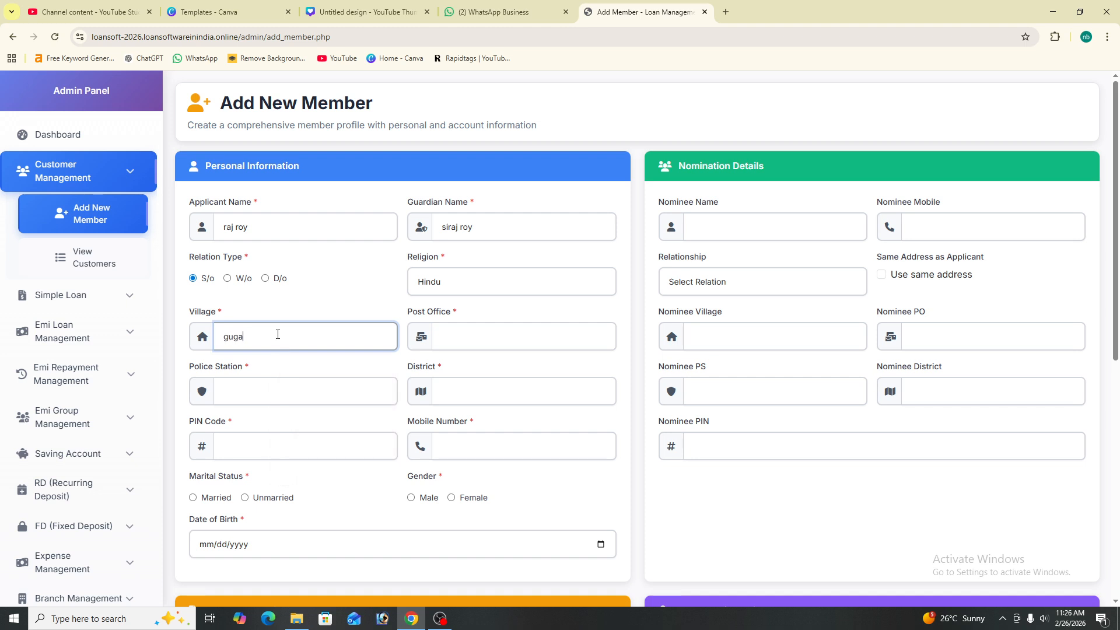
text(onn)
key(BackSpace)
text(e)
key(BackSpace)
text(r)
click(464, 332)
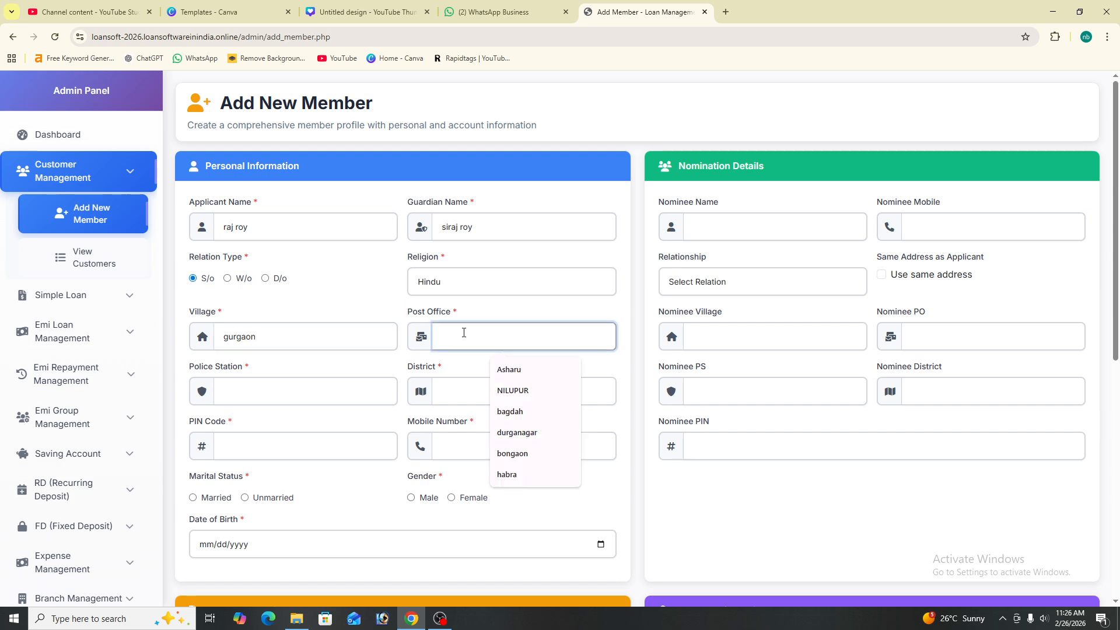
text(gue)
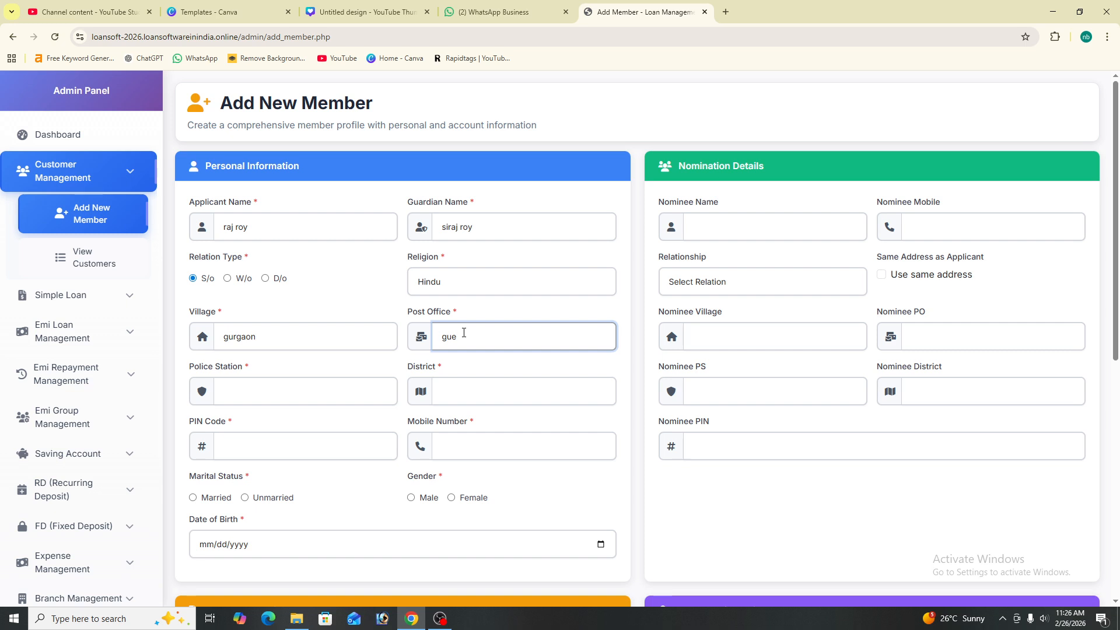
text(gaon)
click(459, 338)
key(BackSpace)
text(r)
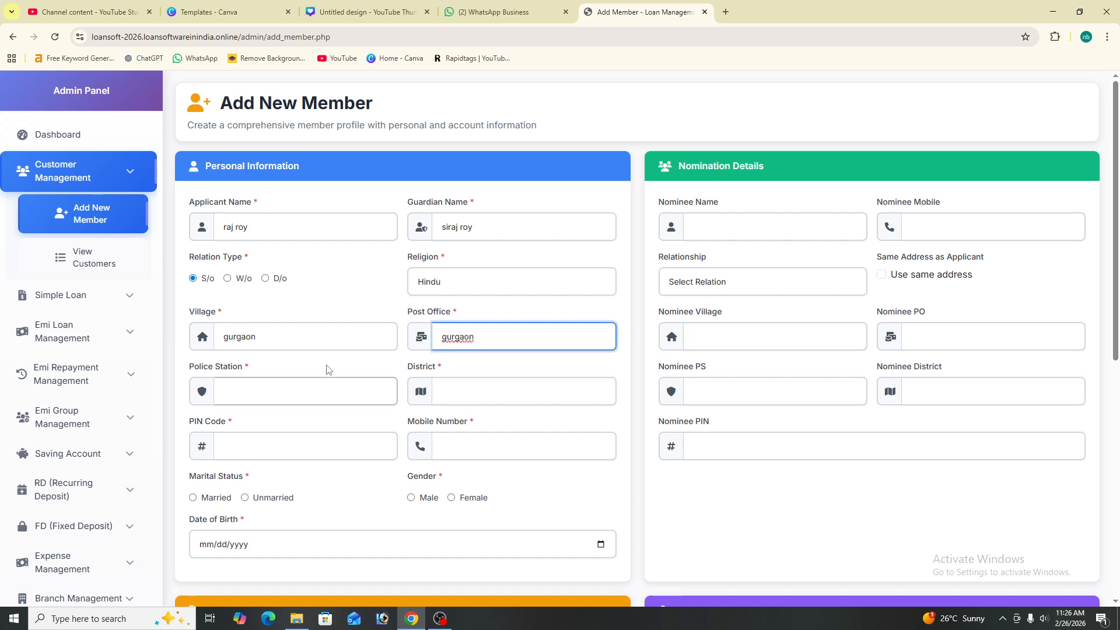
click(303, 397)
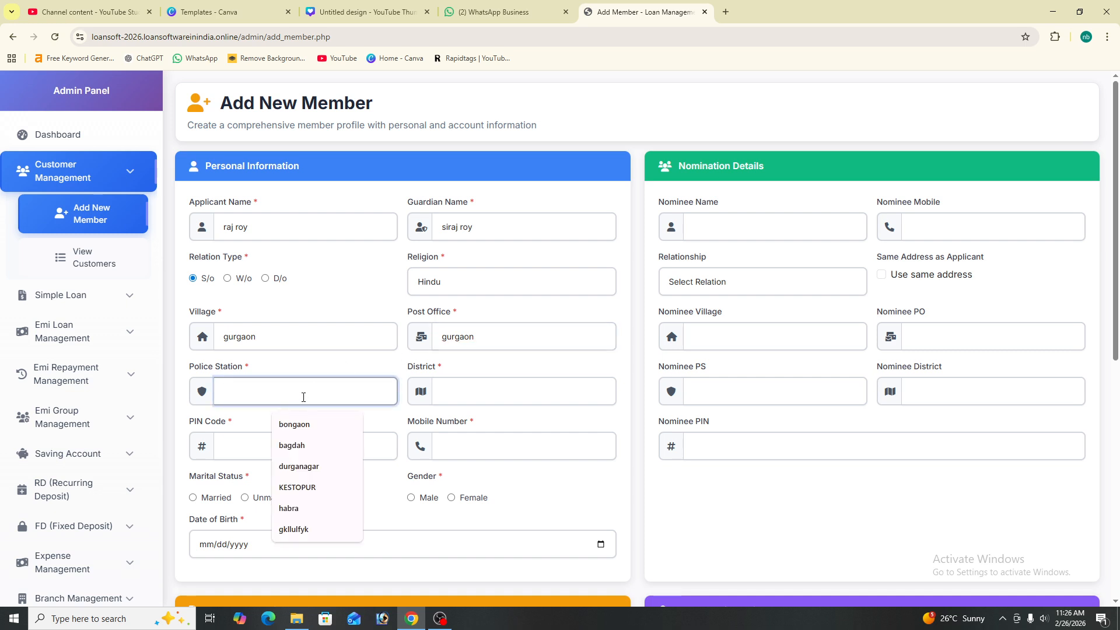
Fill in the police station, district from suggestions, PIN code and mobile number
text(haryana)
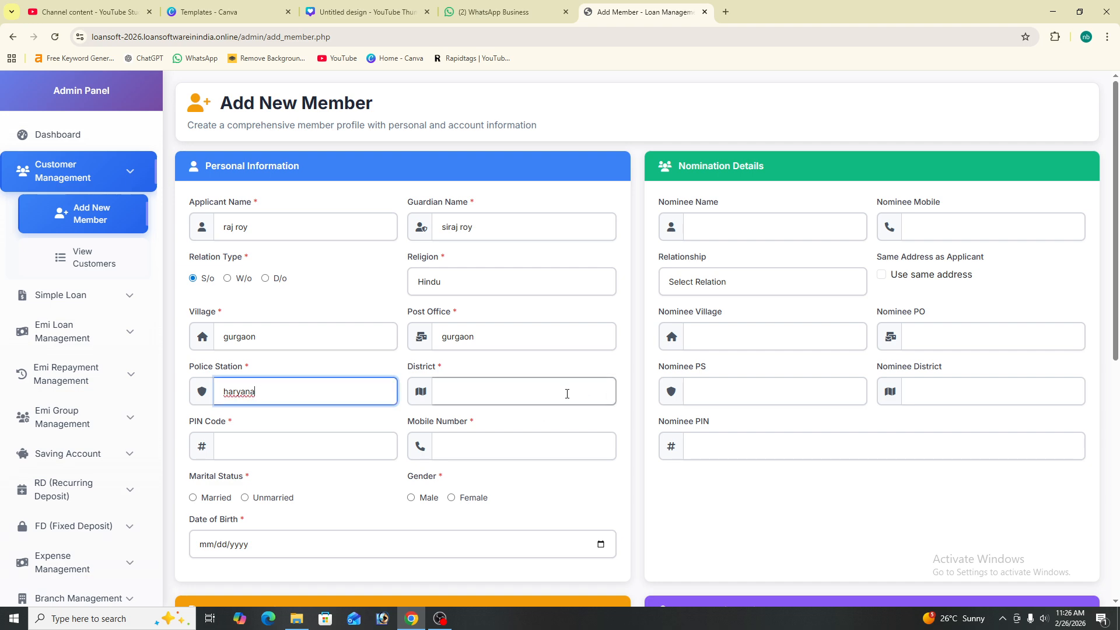
click(518, 395)
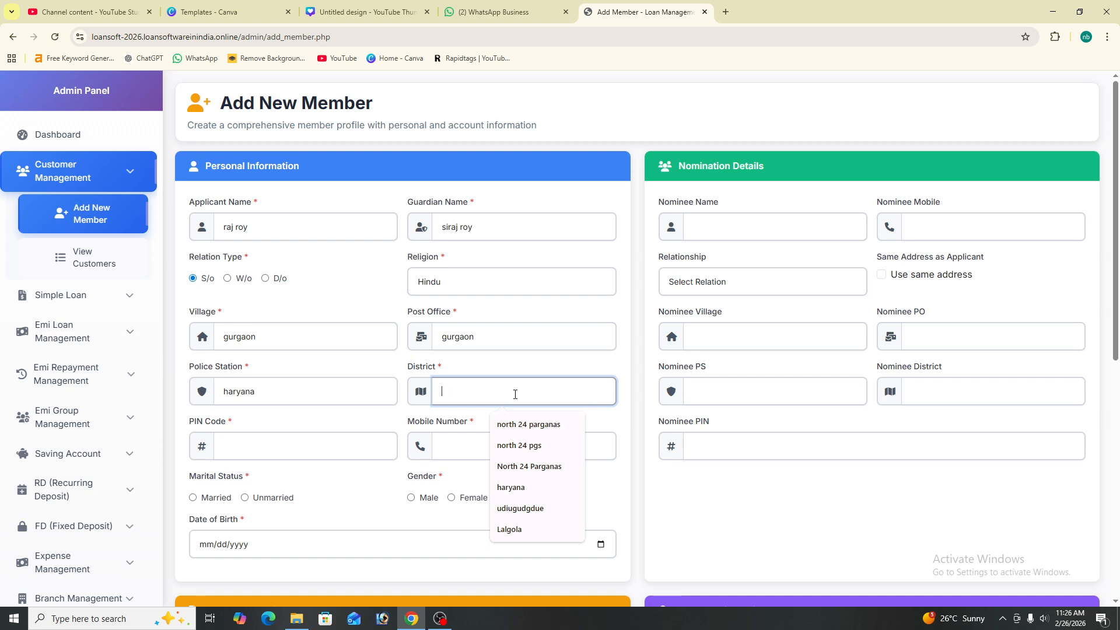
click(528, 488)
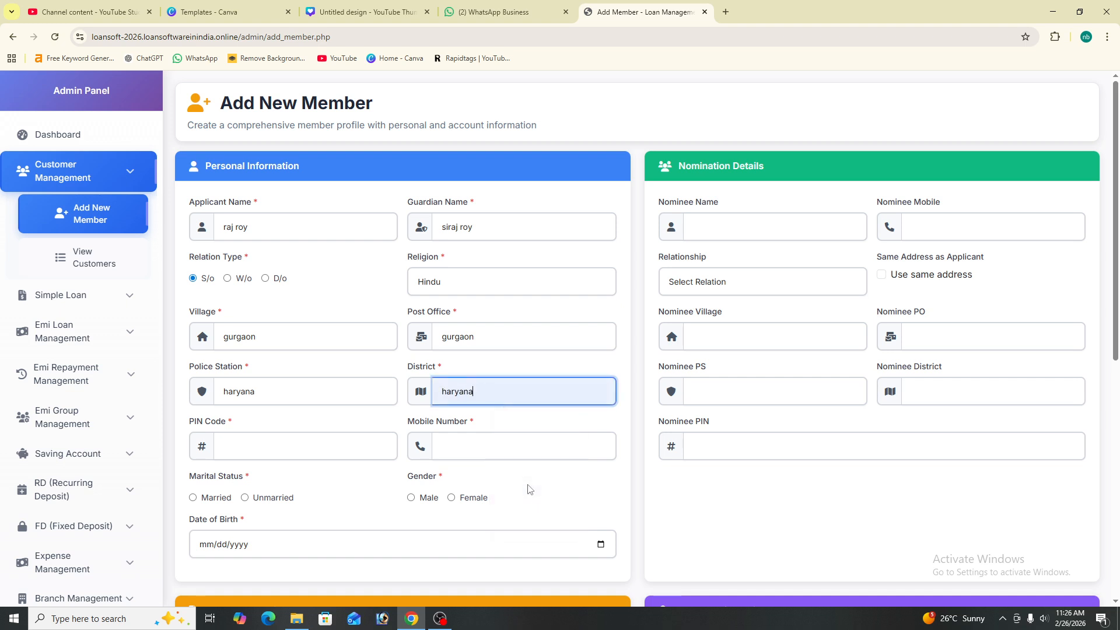
click(269, 446)
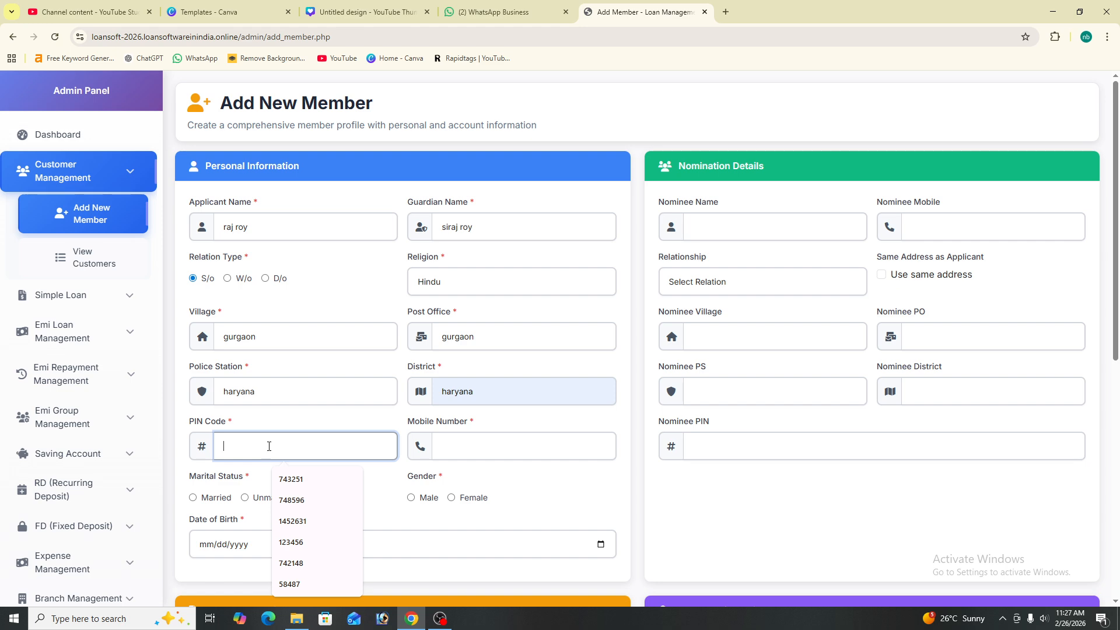
text(100012)
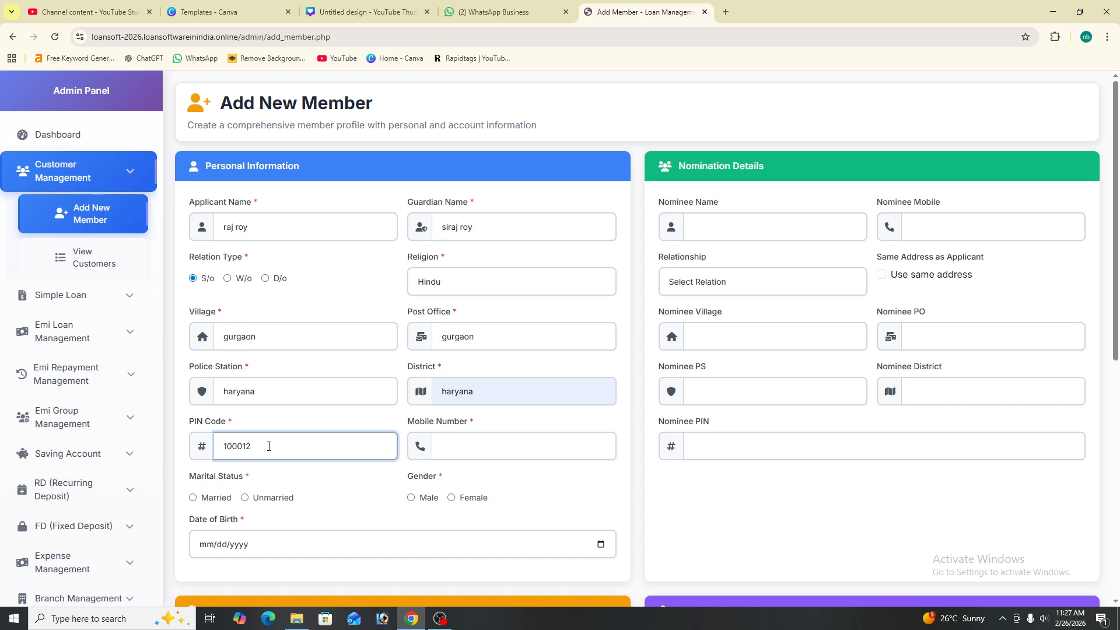
click(476, 447)
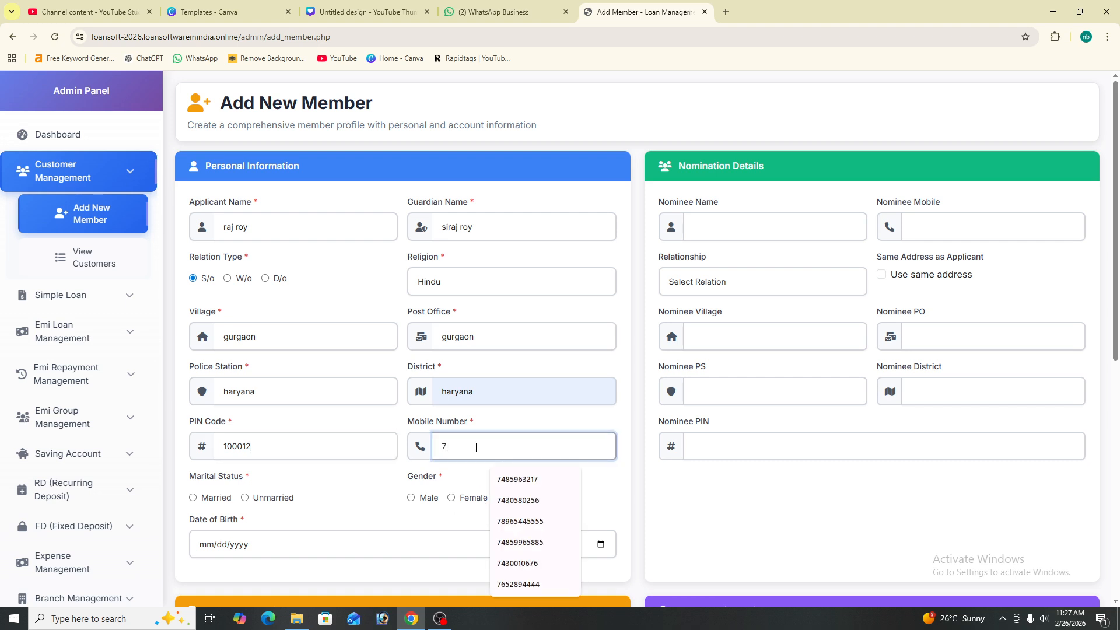
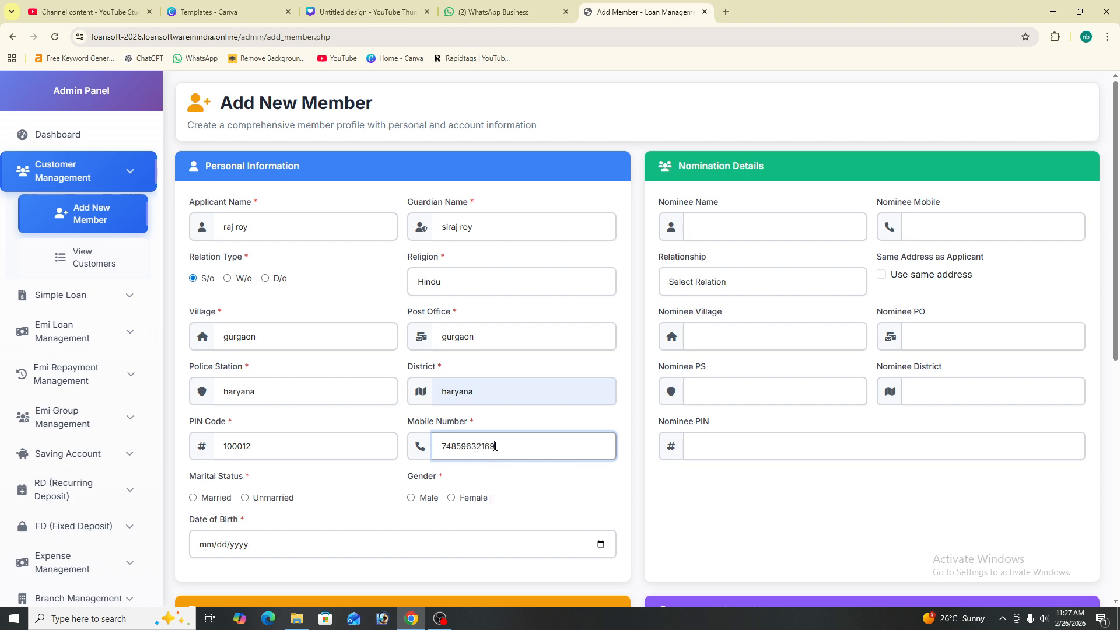
Set gender Male, marital status Married and date of birth 02/02/1896
click(412, 497)
scroll(351, 481, down, 1)
click(193, 440)
click(210, 486)
text(02/02/yyyy)
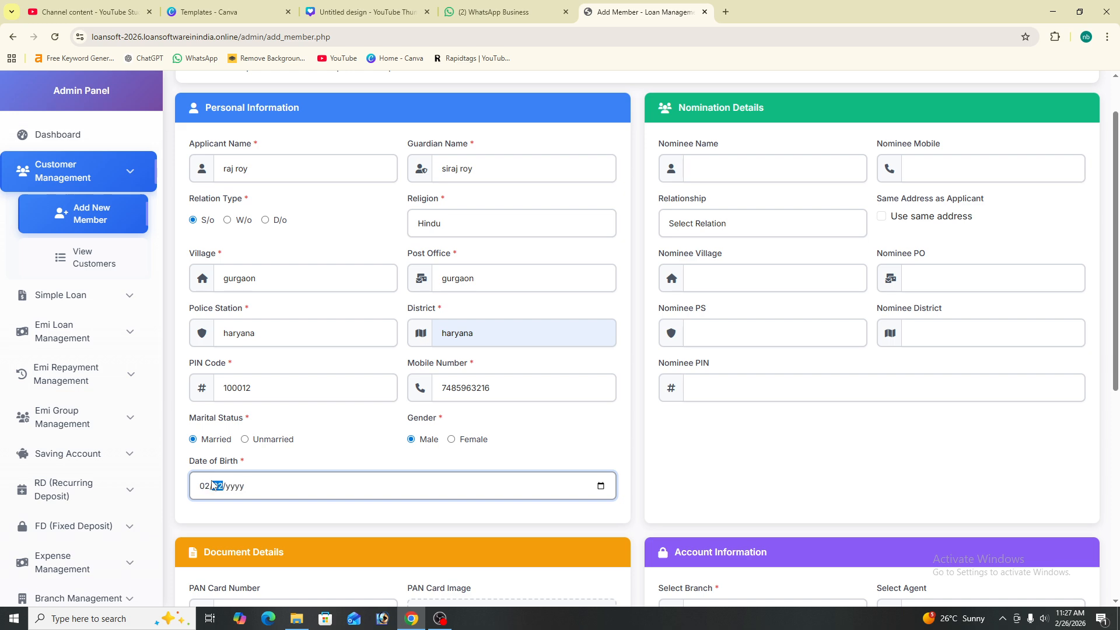
click(239, 492)
text(1896)
click(242, 511)
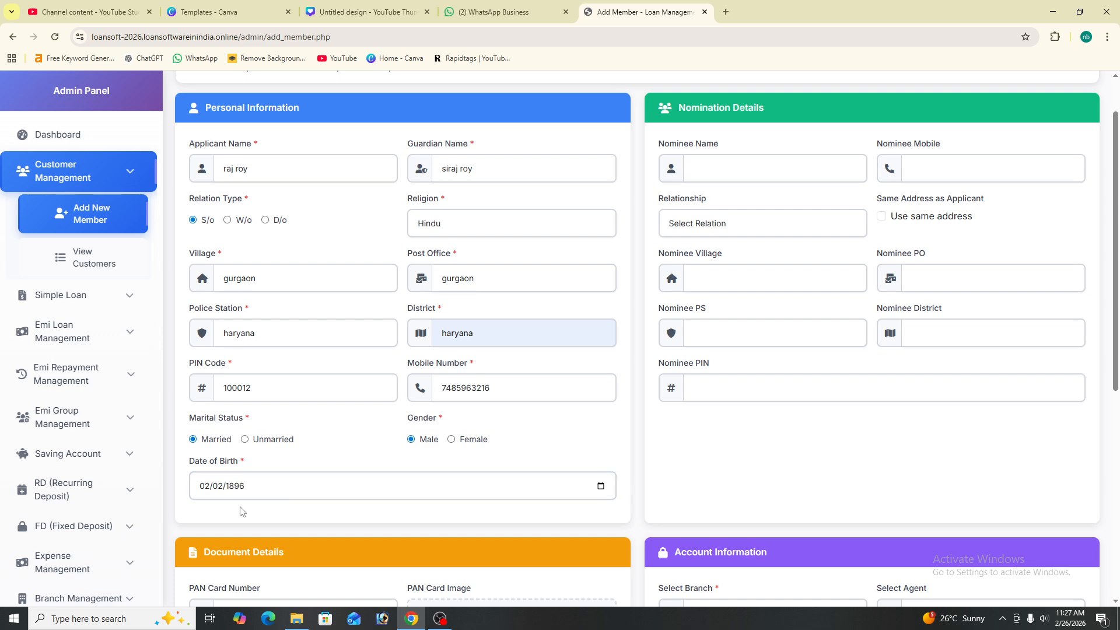
scroll(293, 499, down, 2)
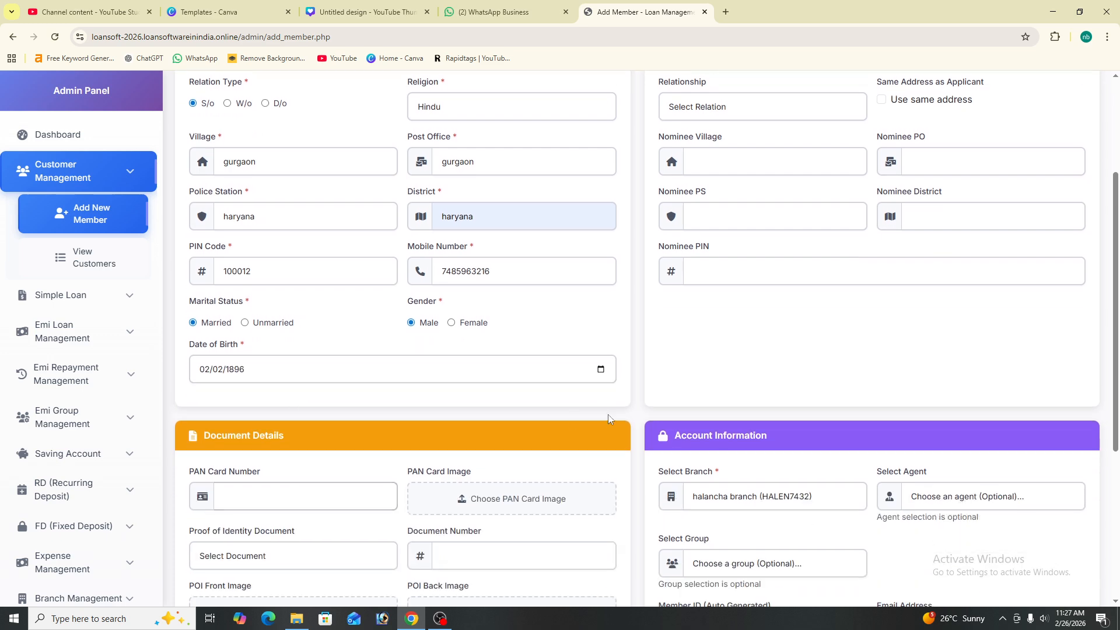
scroll(596, 432, down, 3)
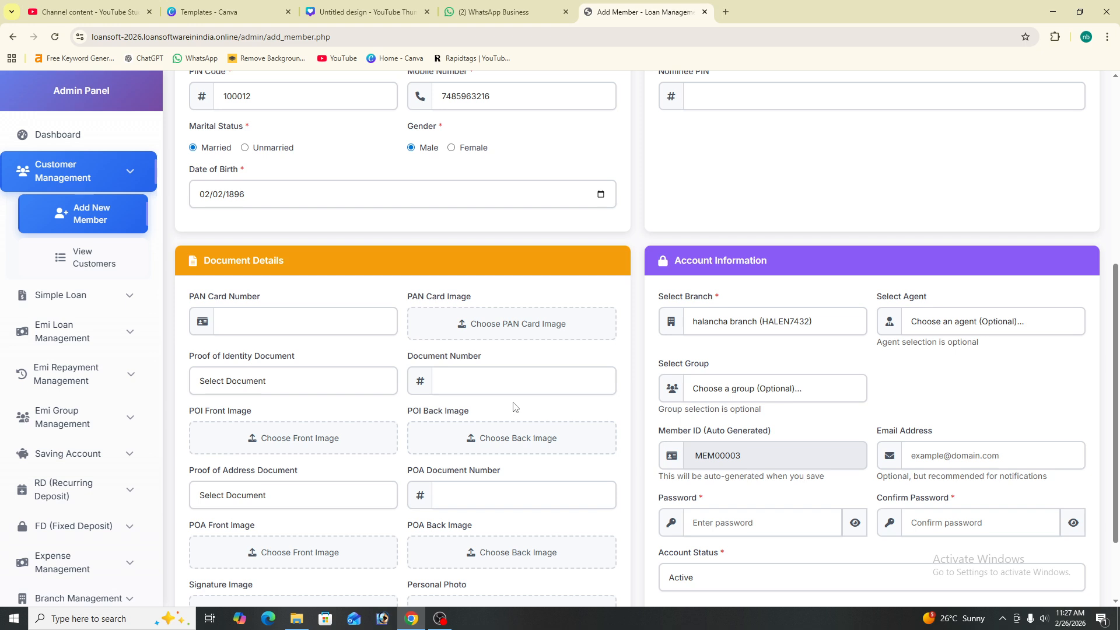
click(260, 325)
click(260, 380)
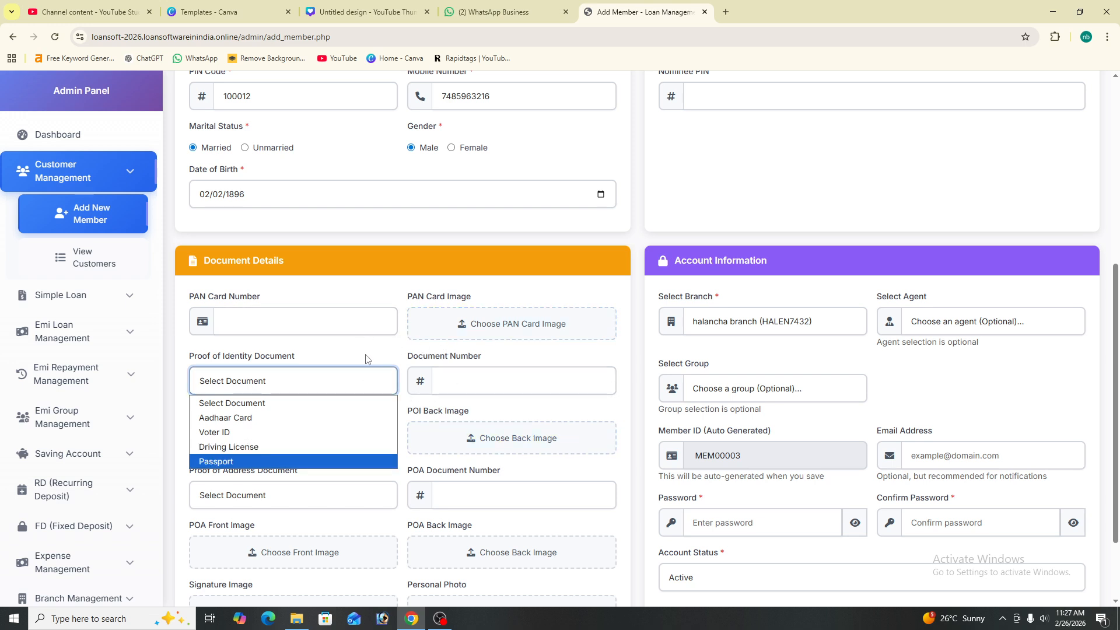
click(475, 381)
scroll(327, 443, down, 2)
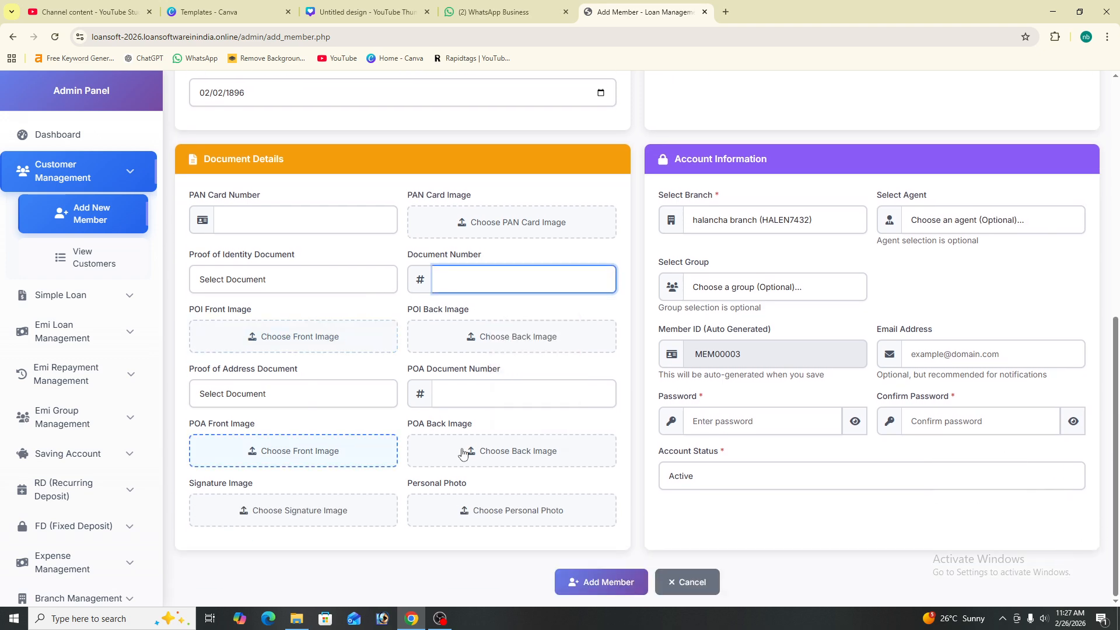
scroll(408, 309, up, 2)
scroll(817, 363, up, 5)
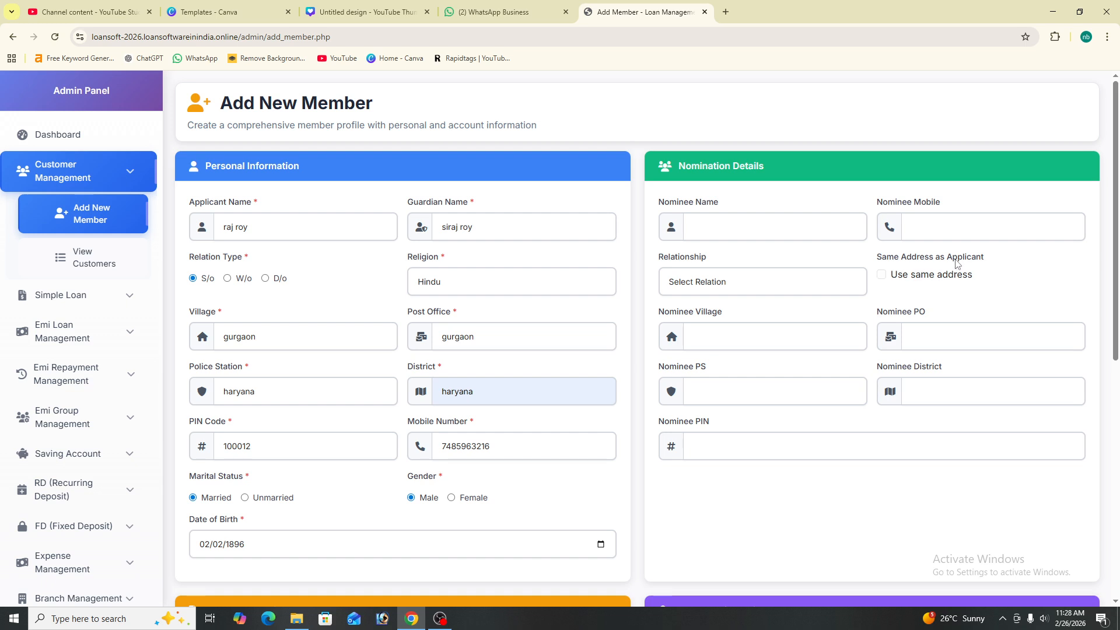
Assign the member to gugaon branch (brcode0001), leaving agent and group unselected
click(881, 275)
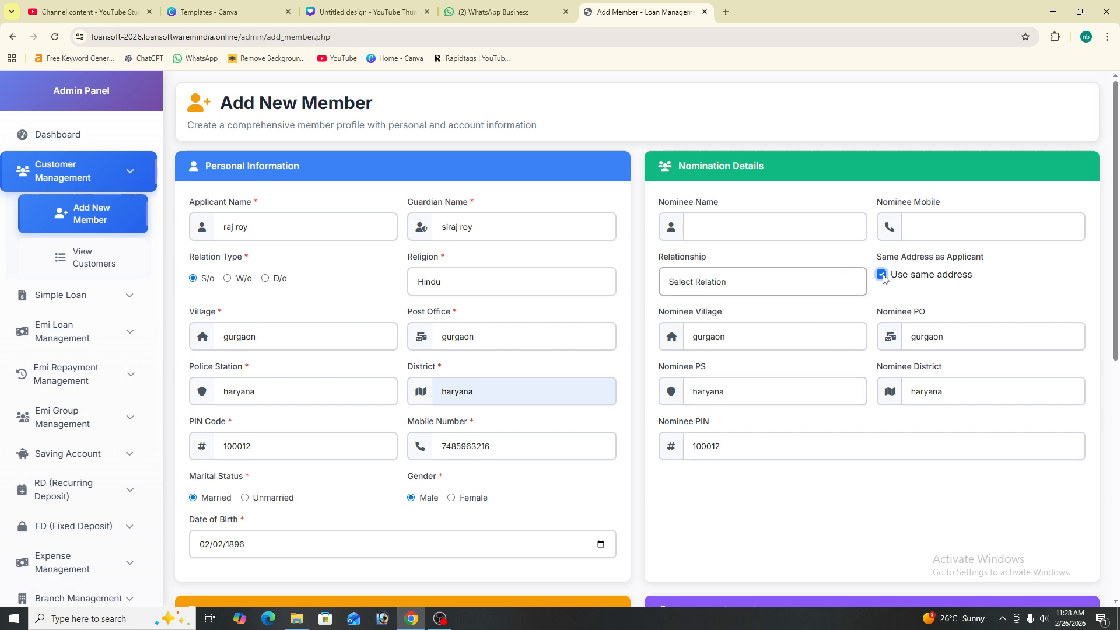
click(881, 275)
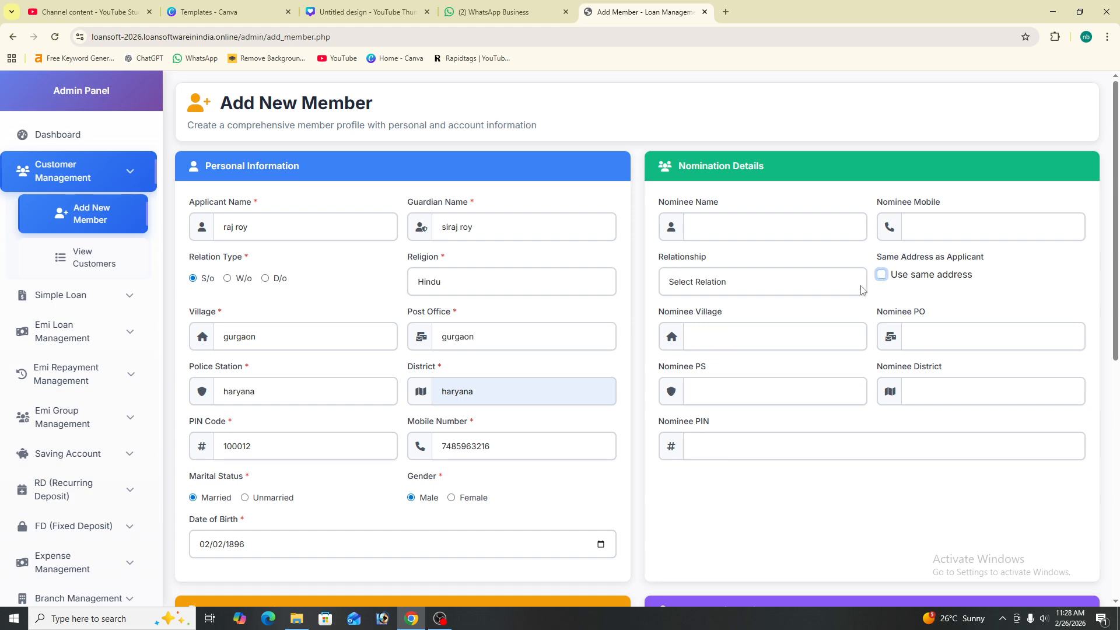
scroll(825, 307, down, 8)
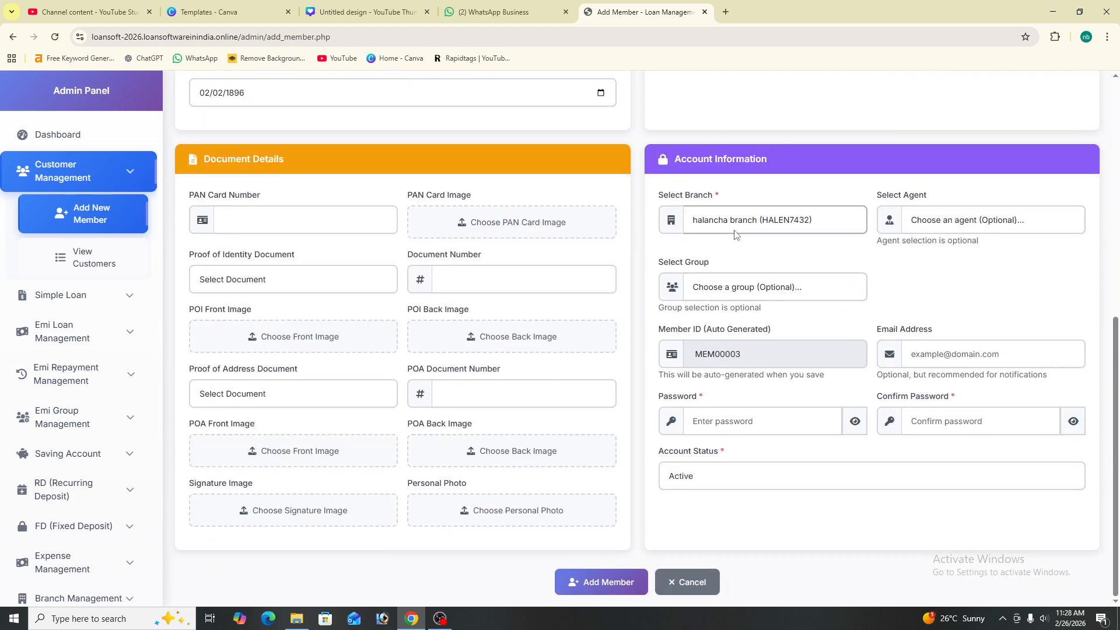
click(755, 225)
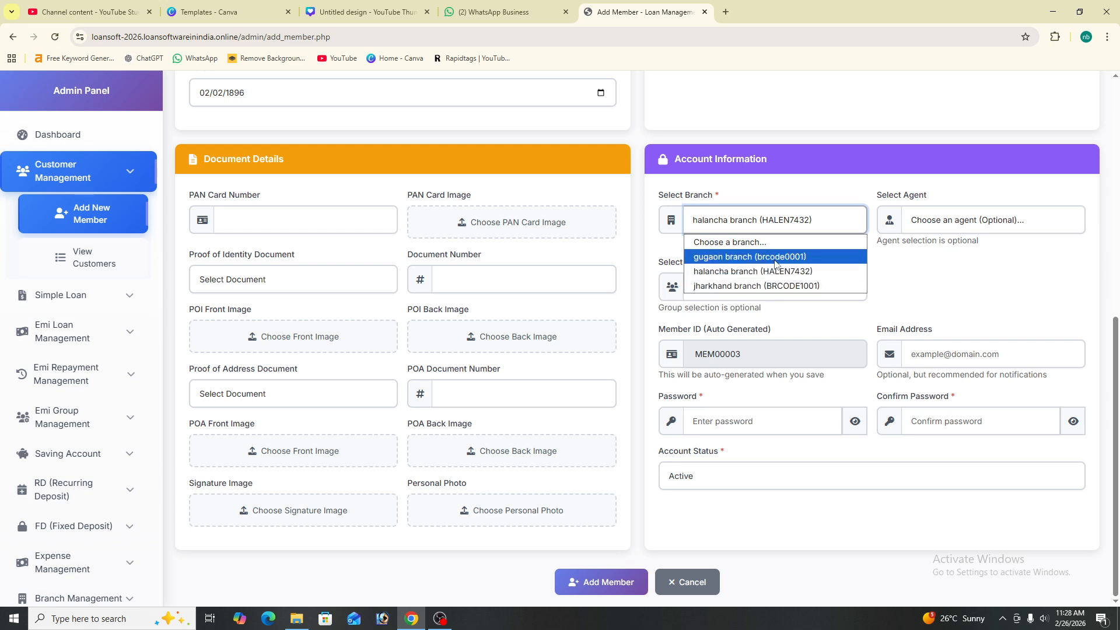
click(776, 257)
click(979, 220)
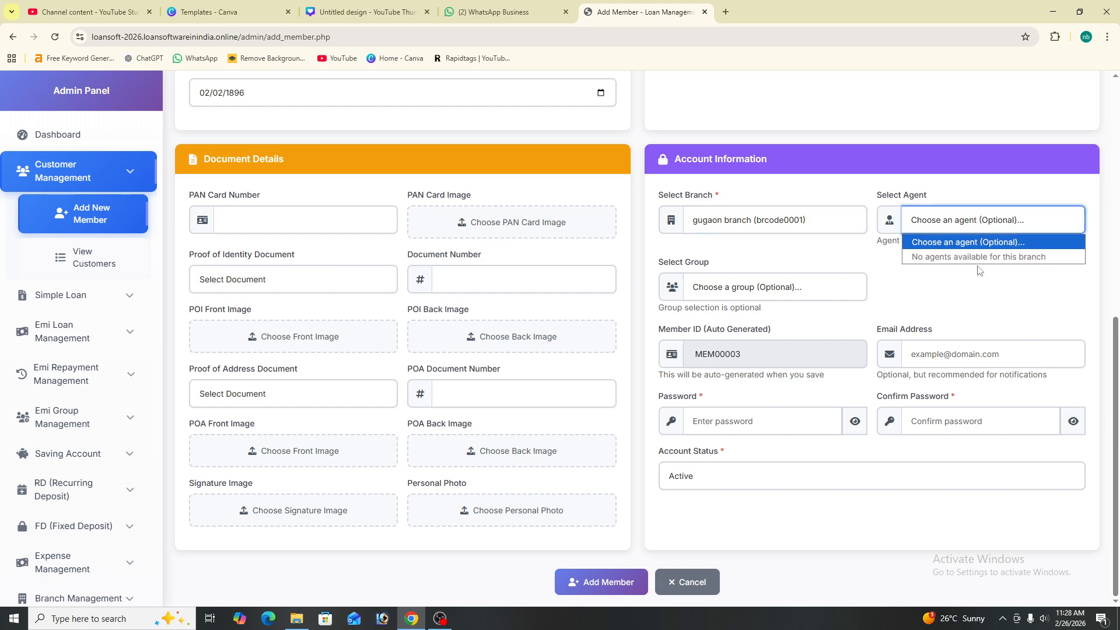
click(953, 219)
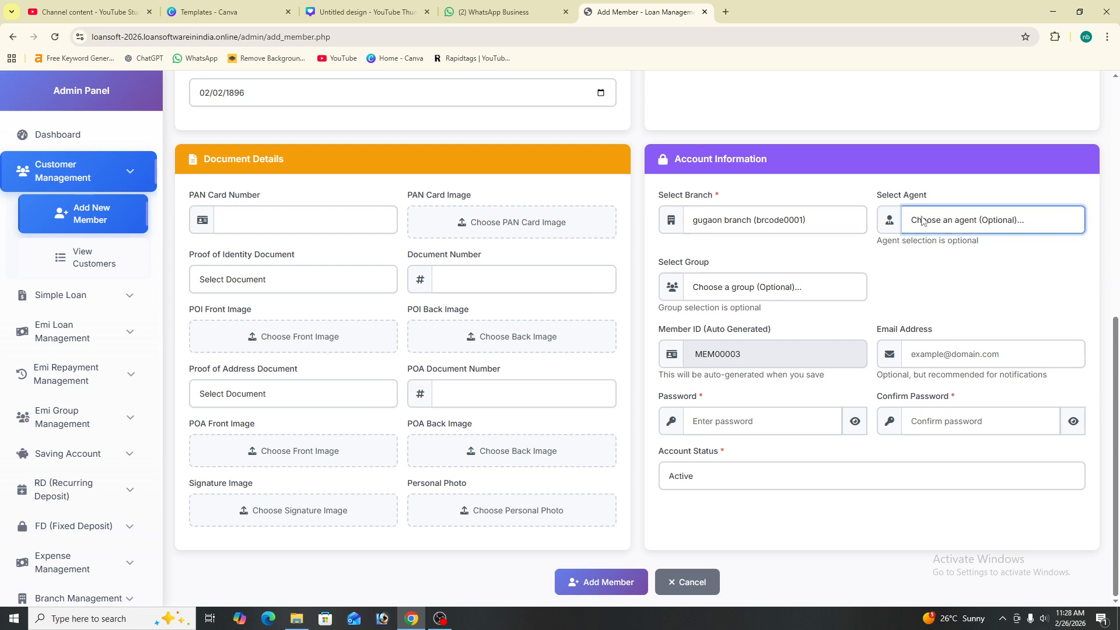
click(734, 288)
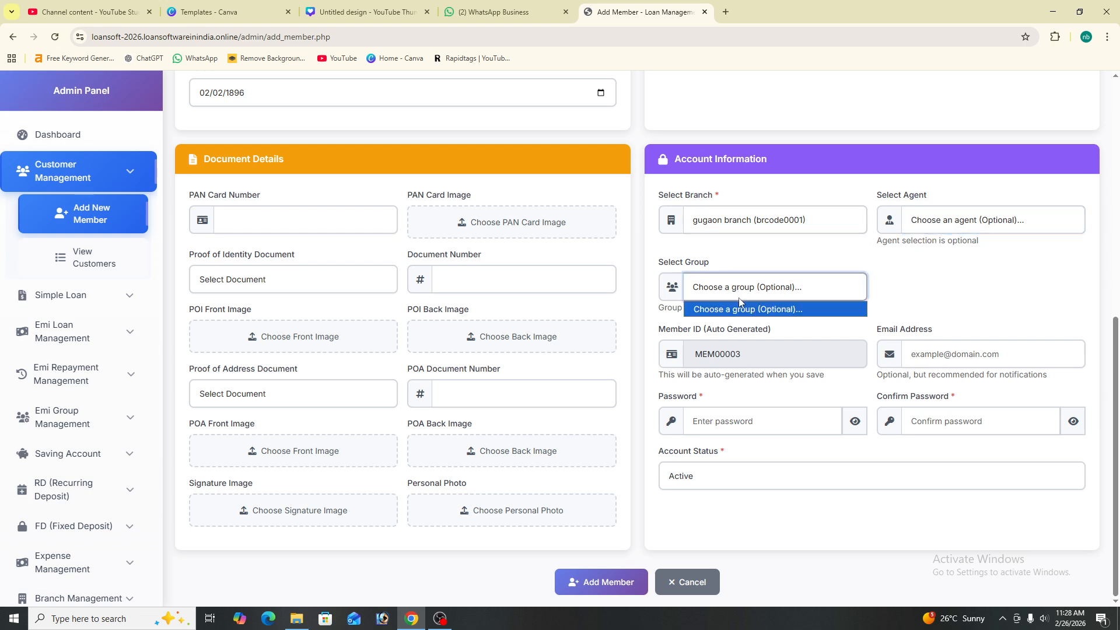
click(742, 309)
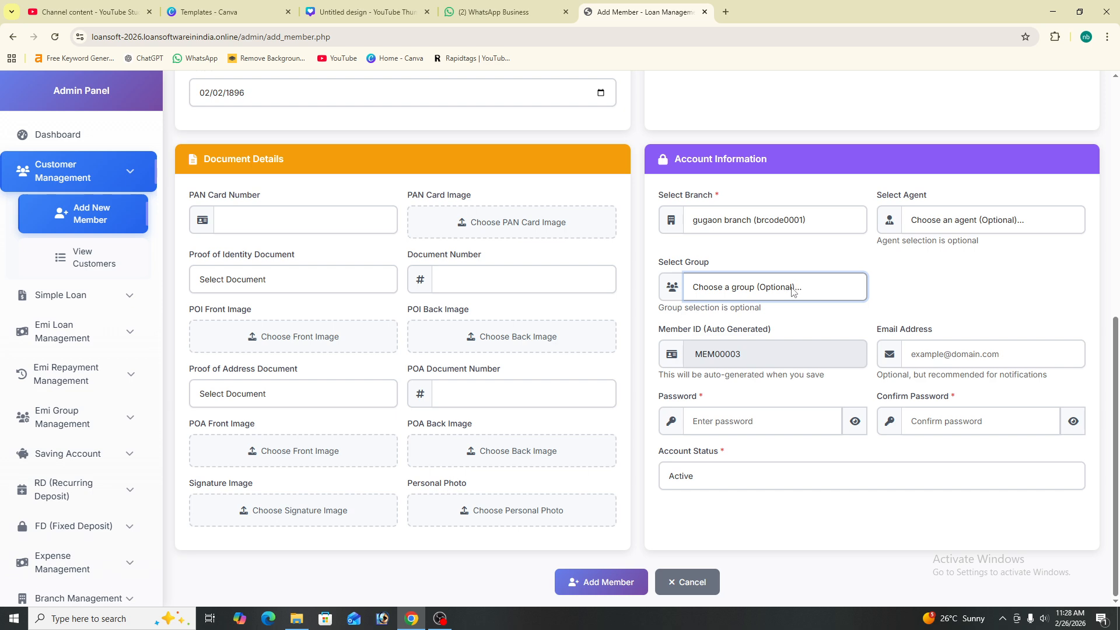
Enter the member's e-mail address, fixing a mistyped character
click(969, 352)
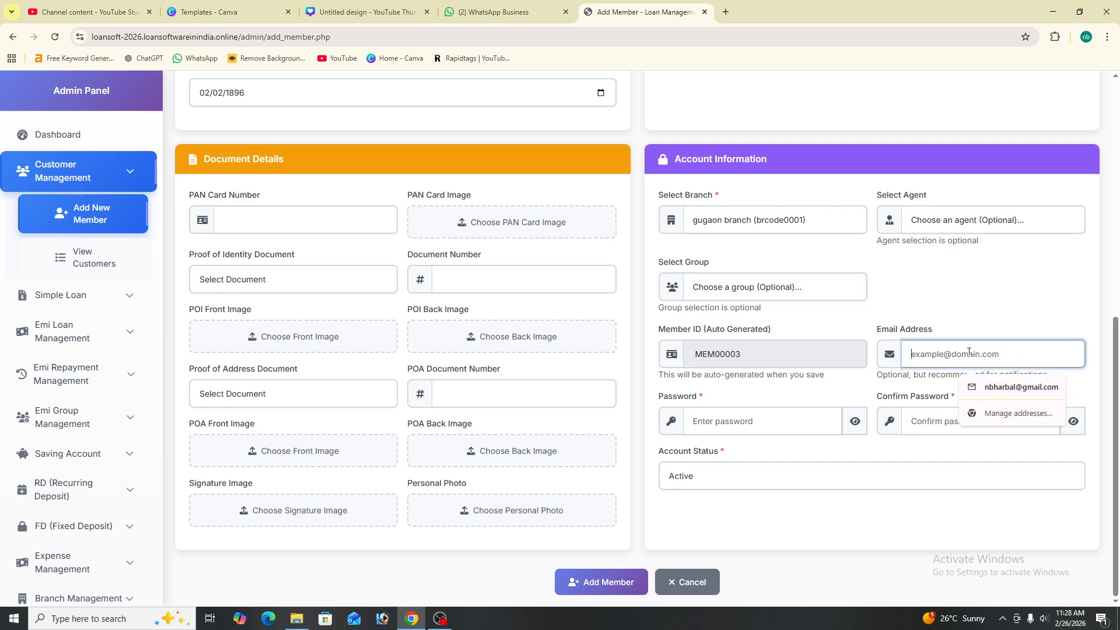
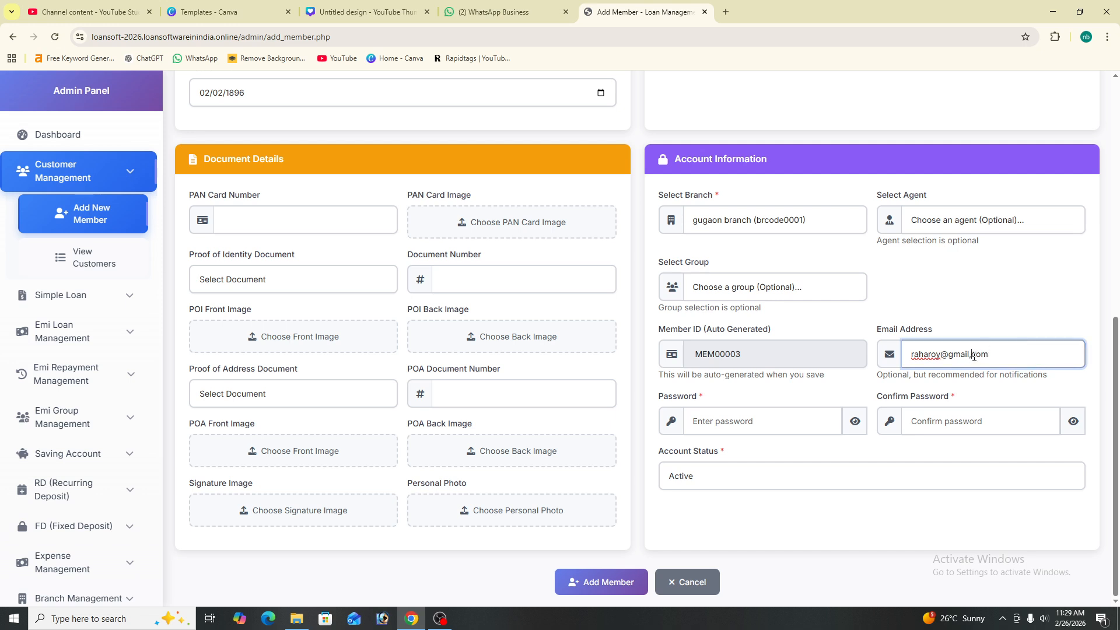
Set a matching password and confirmation, keep Active status, and add the member
click(769, 427)
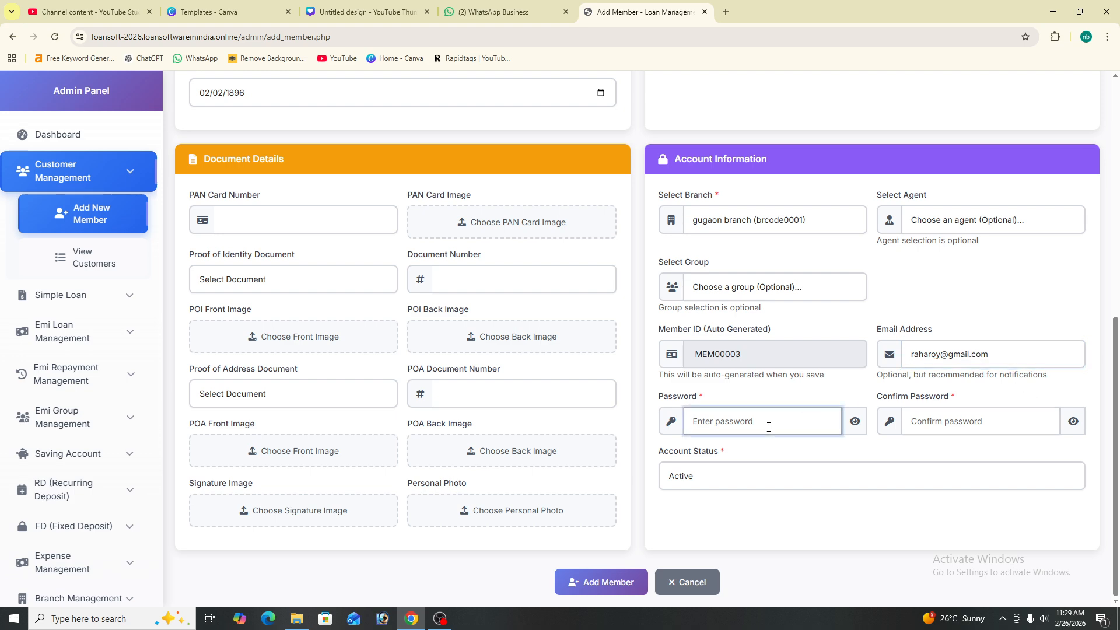
text(12)
click(998, 423)
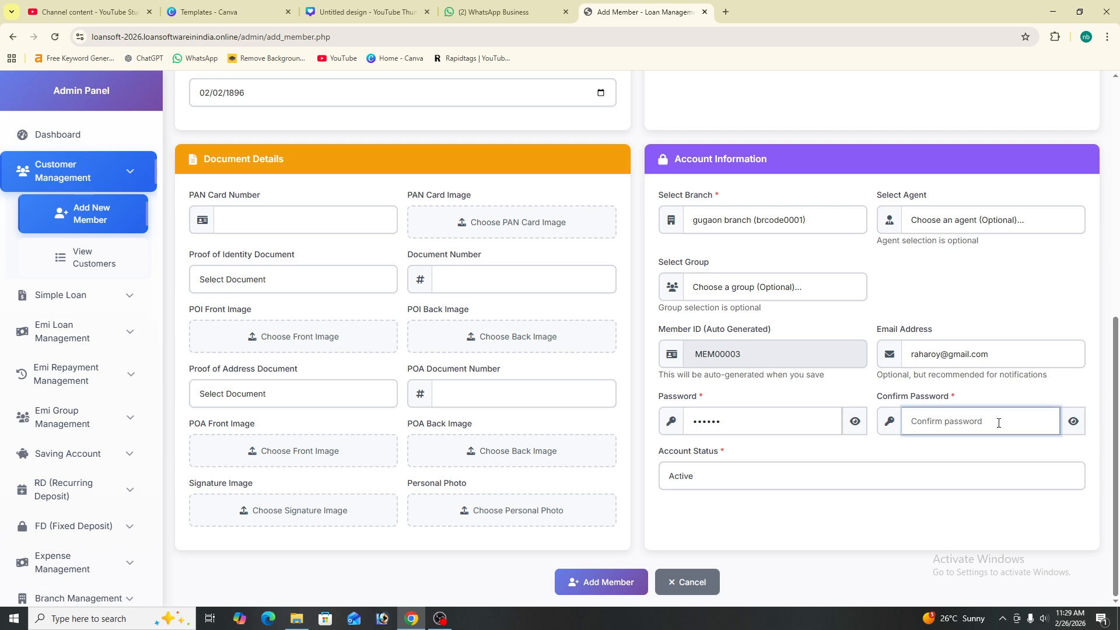
text(12)
click(764, 481)
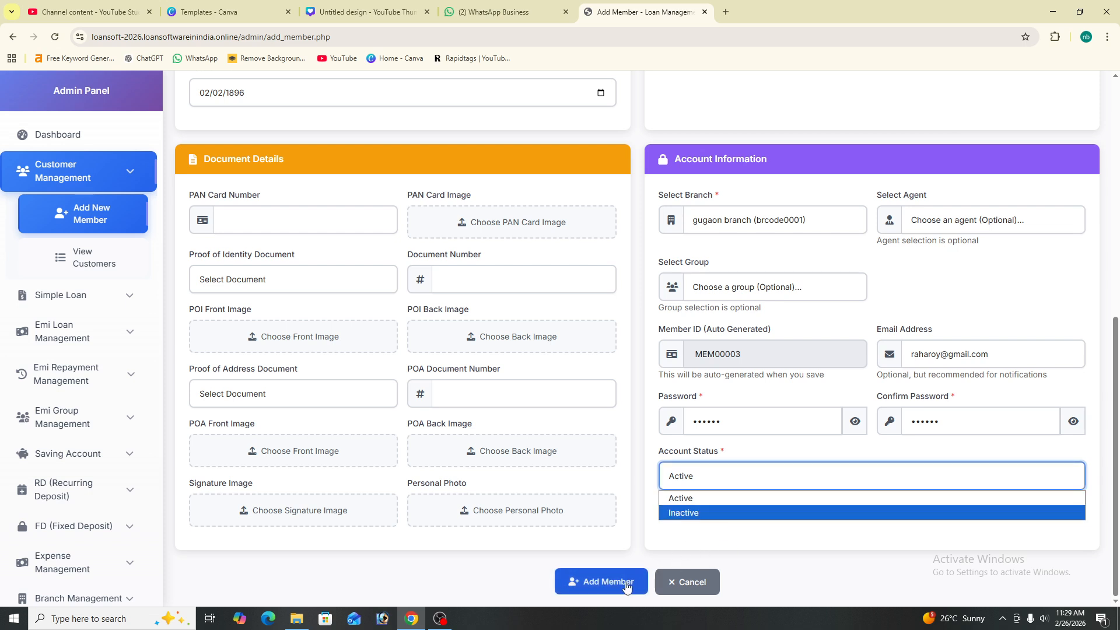
click(711, 497)
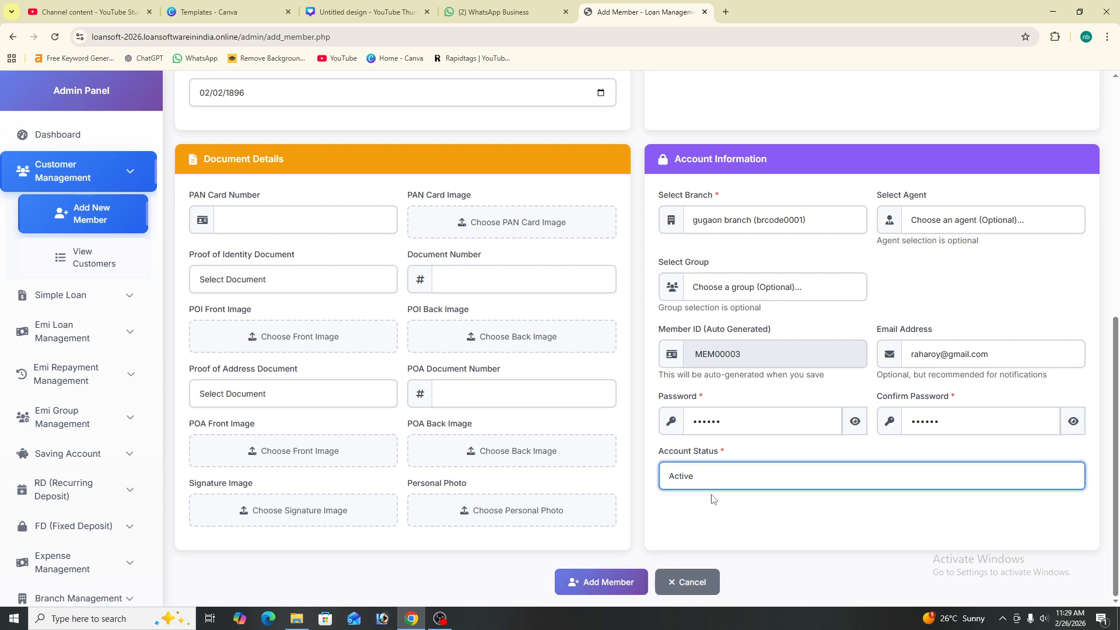
click(622, 583)
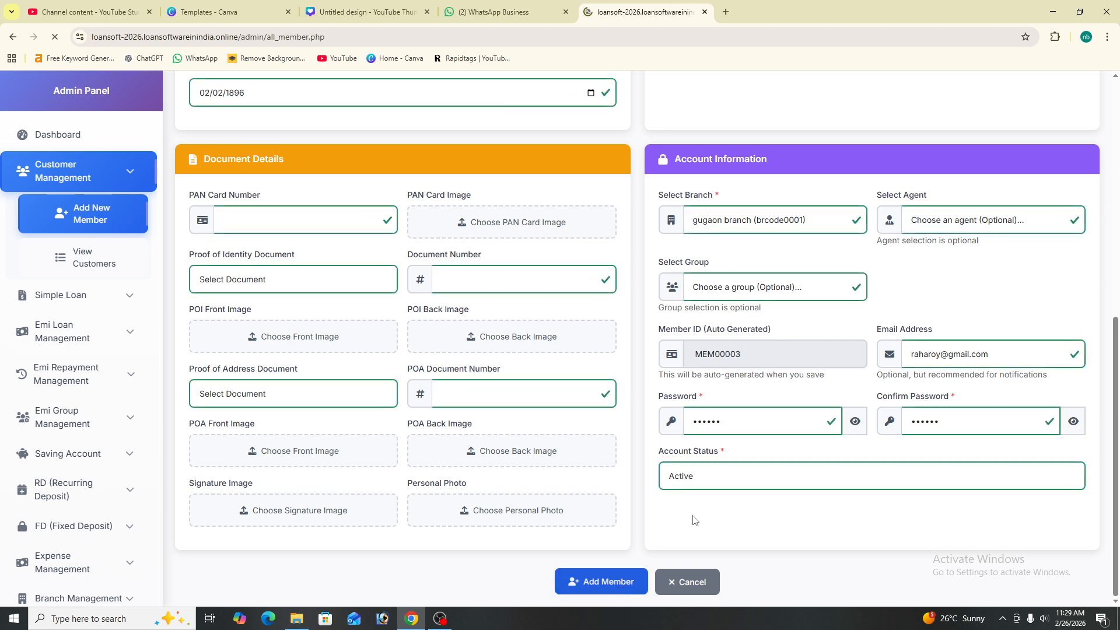
Review MEM00003's profile and edit page, then return to the All Members list
drag(335, 237, 924, 237)
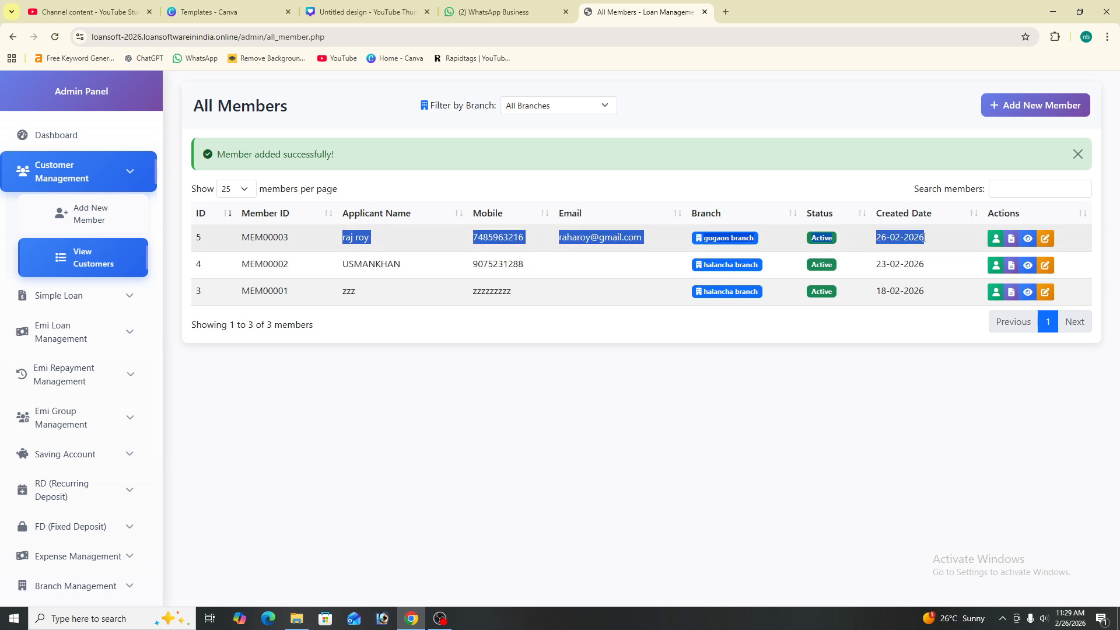
click(995, 243)
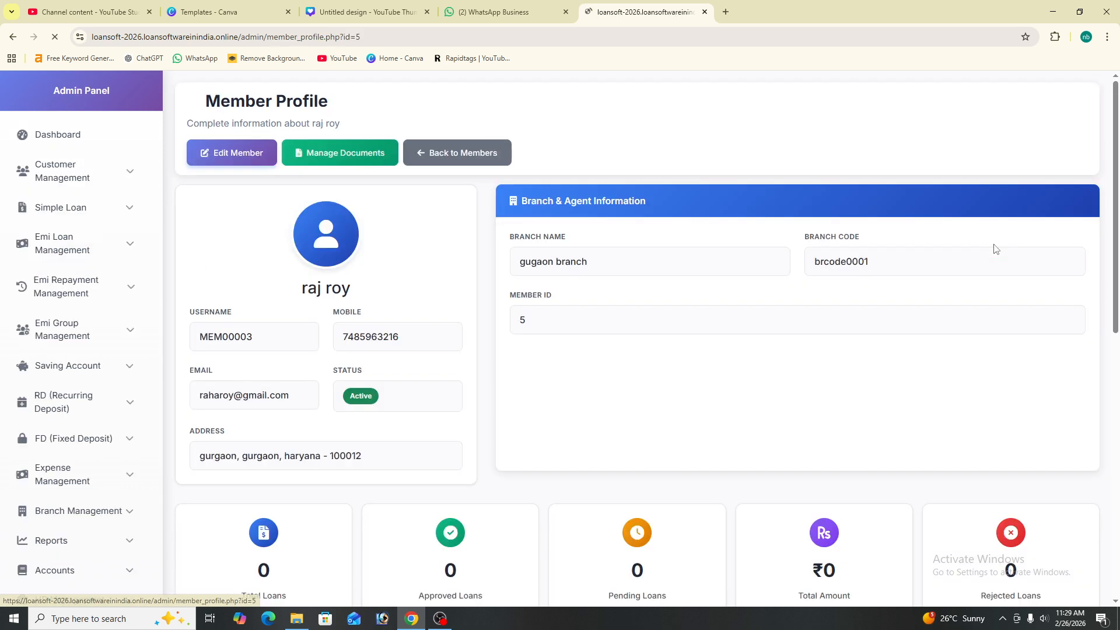
scroll(557, 370, down, 4)
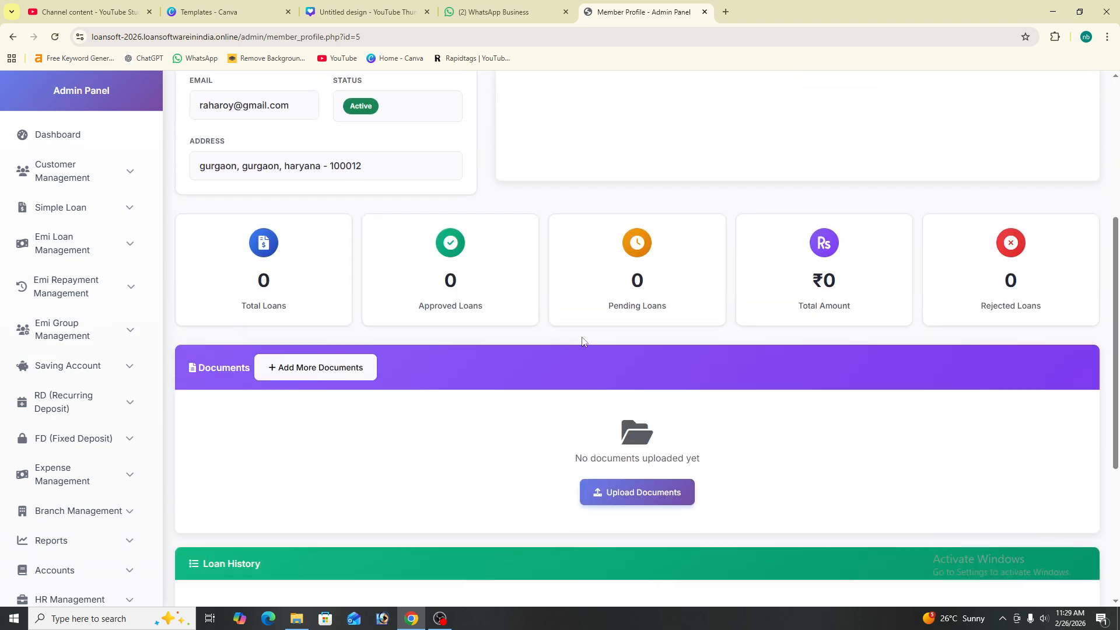
scroll(583, 341, up, 4)
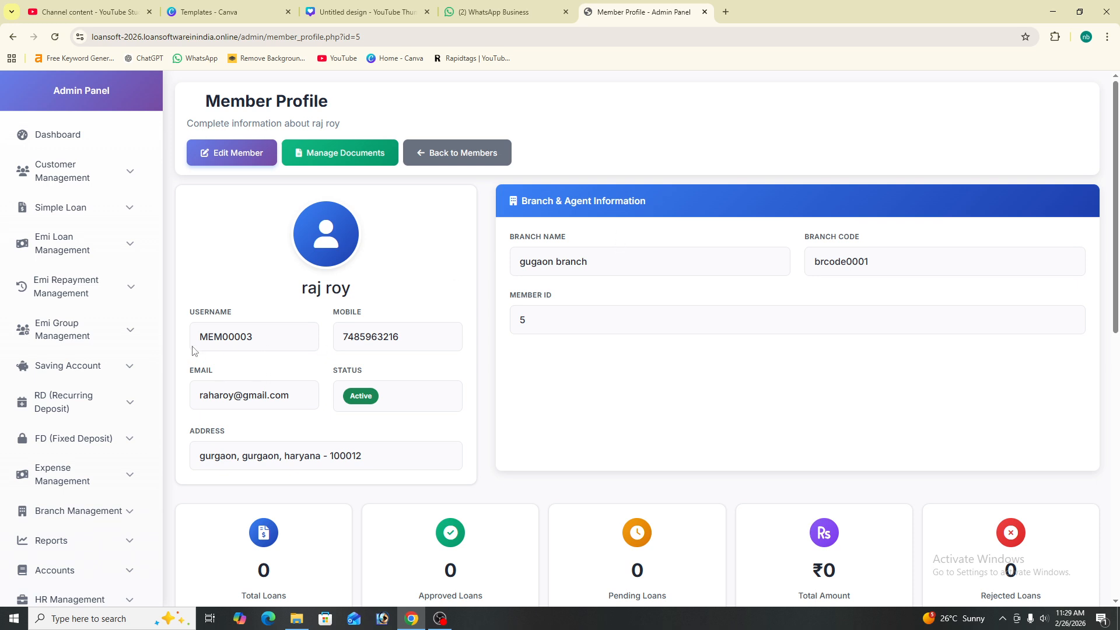
click(227, 154)
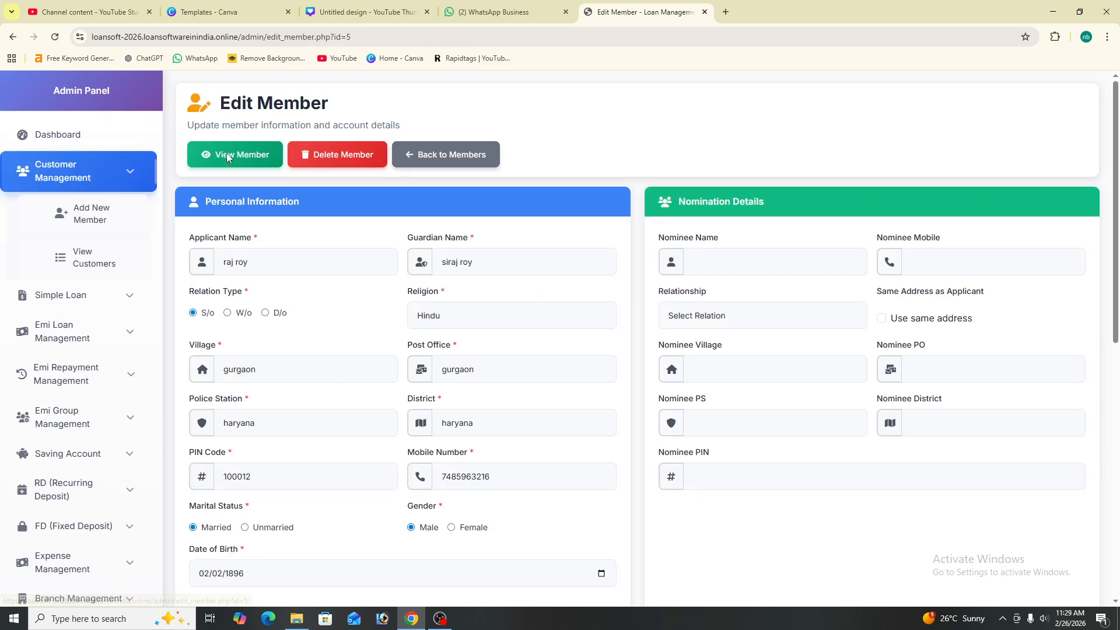
scroll(772, 325, down, 8)
scroll(438, 269, up, 5)
scroll(439, 269, up, 3)
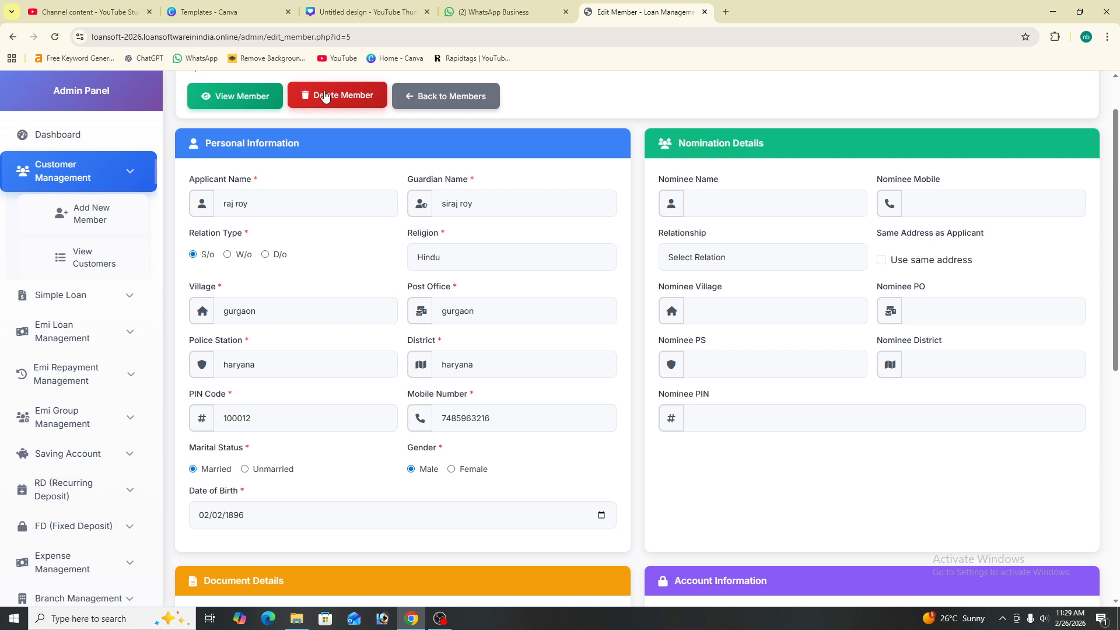
click(420, 95)
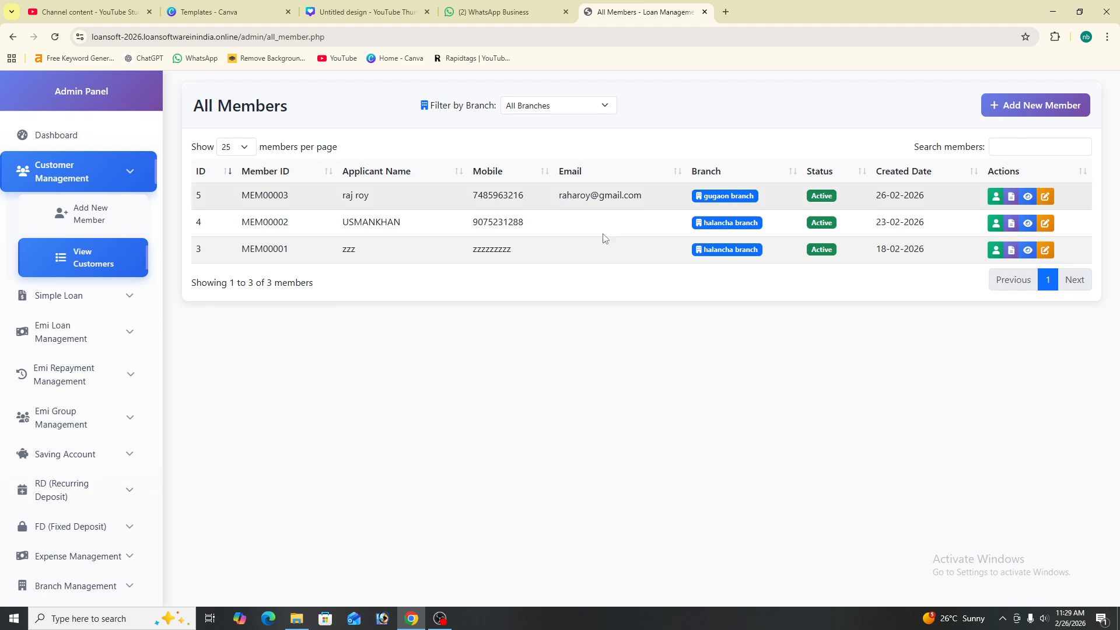
click(1001, 146)
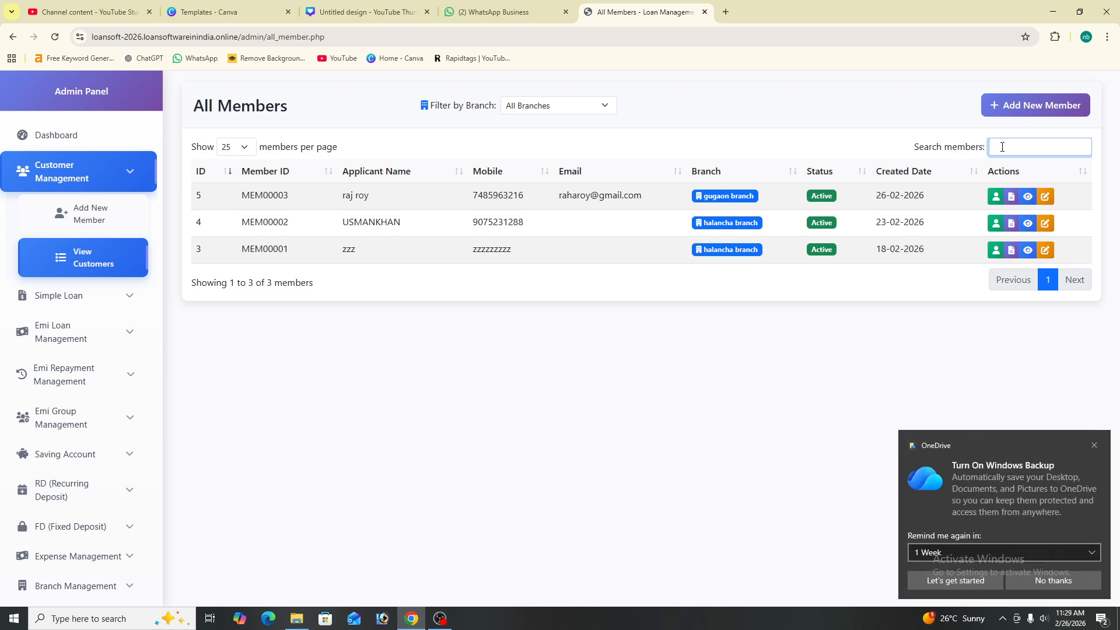
text(ea)
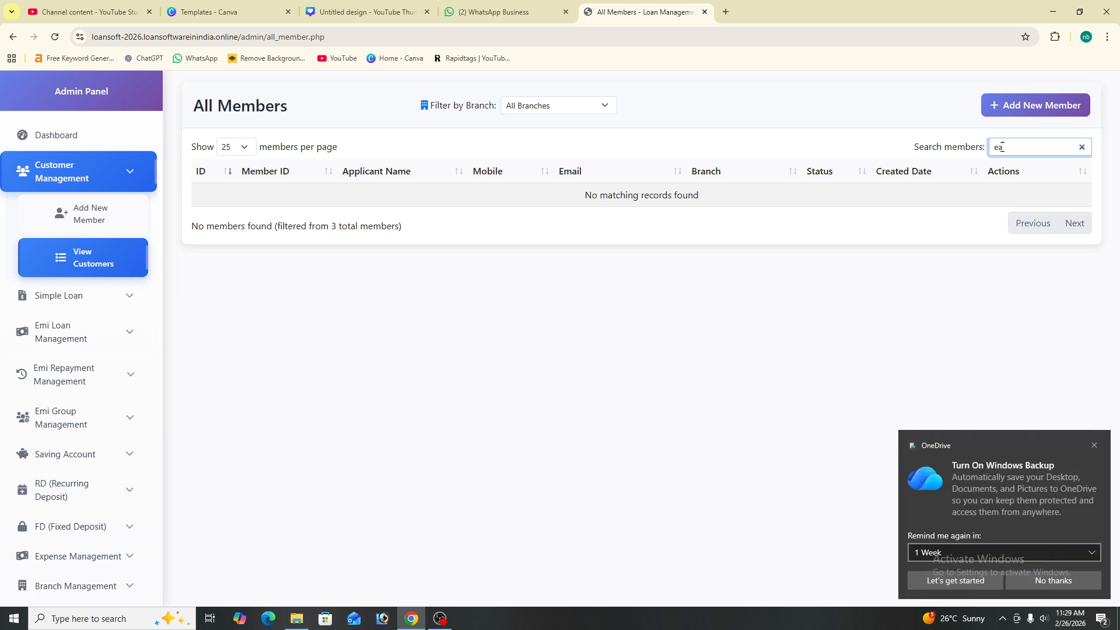
key(BackSpace)
key(BackSpace)
text(ra)
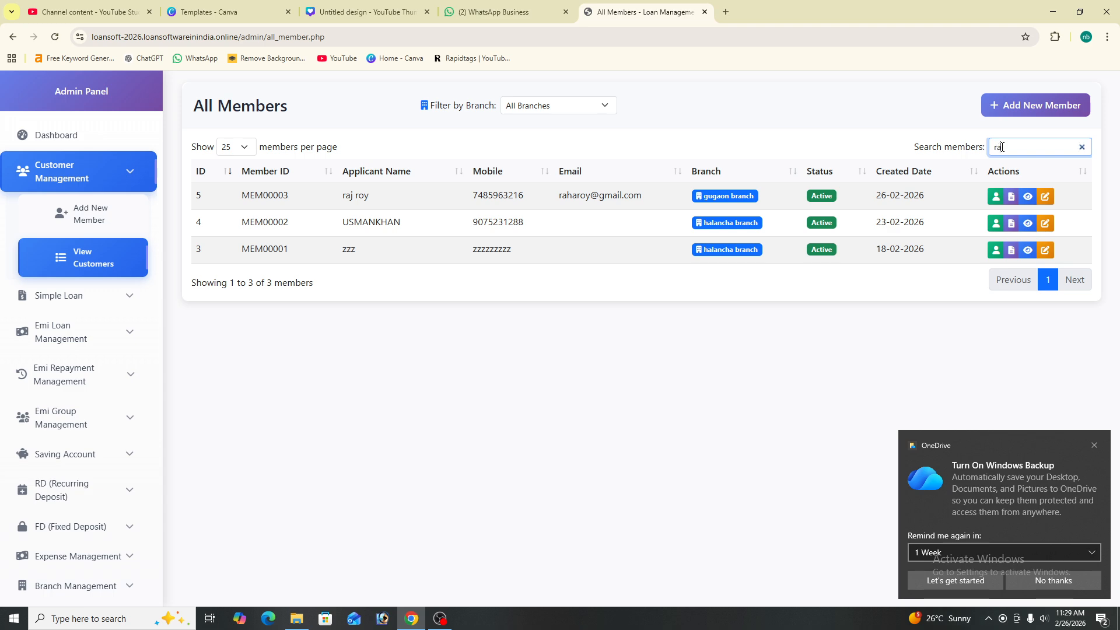
text(j)
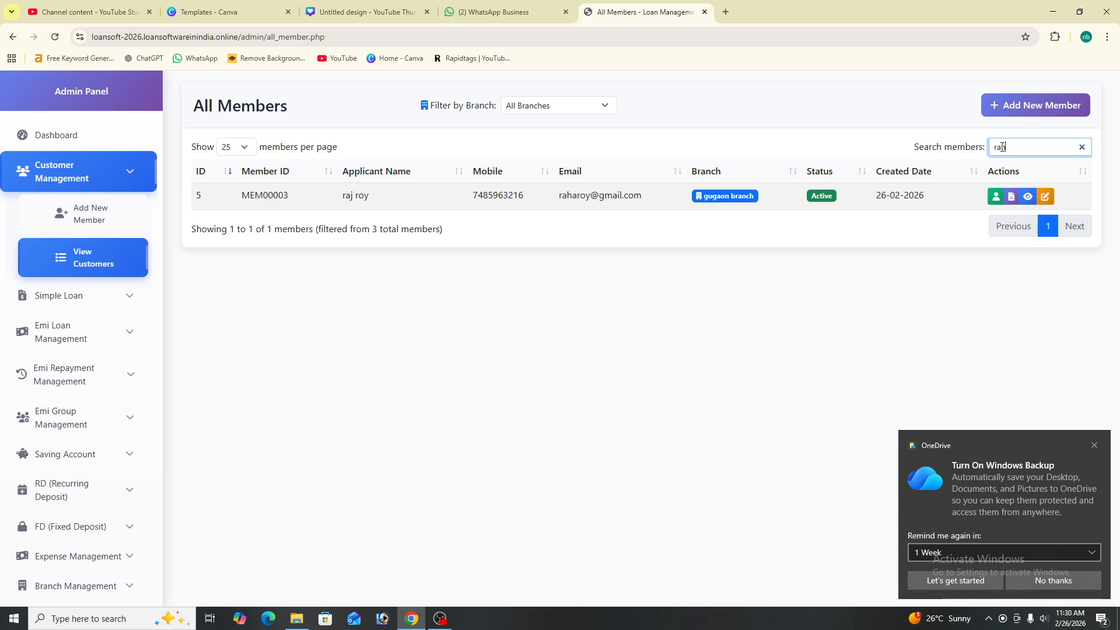
triple_click(410, 205)
click(409, 202)
click(1003, 143)
double_click(1000, 147)
key(BackSpace)
click(236, 149)
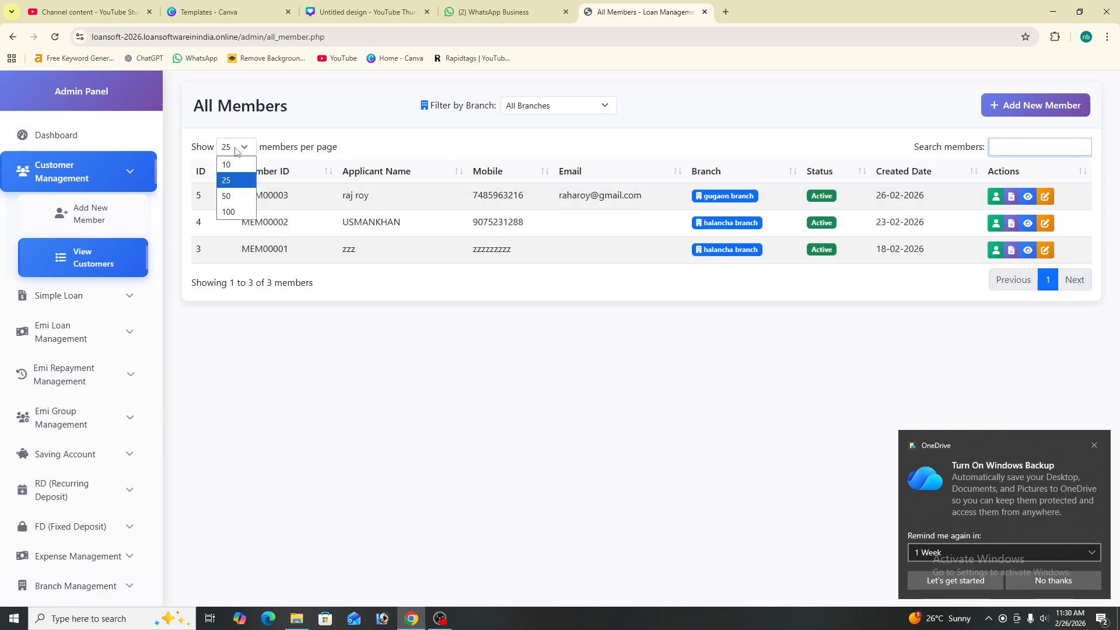
click(245, 213)
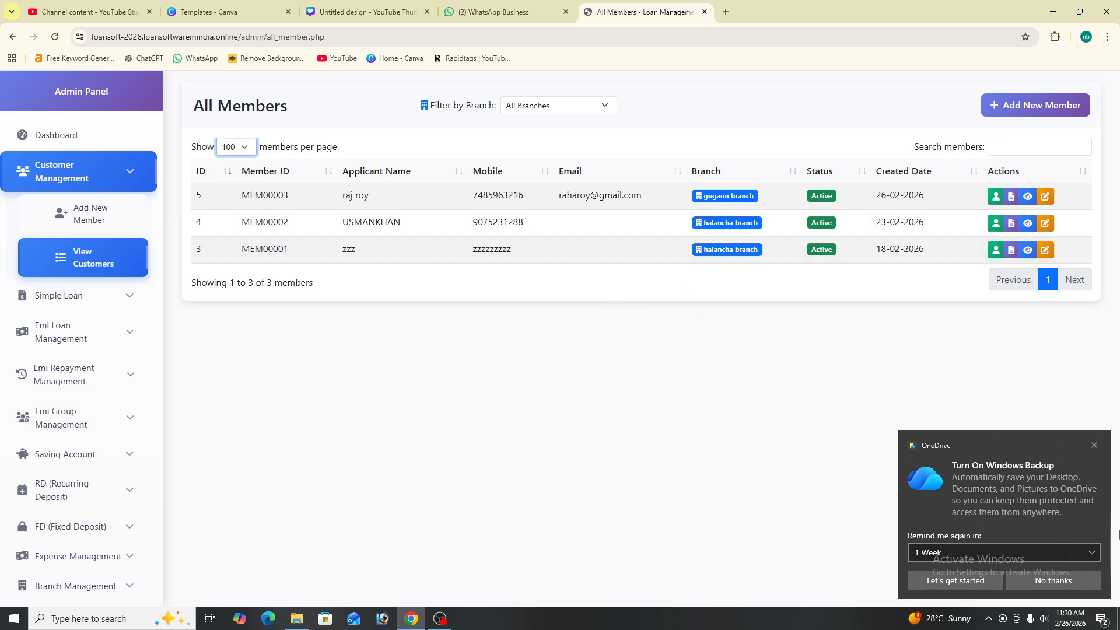
click(1095, 446)
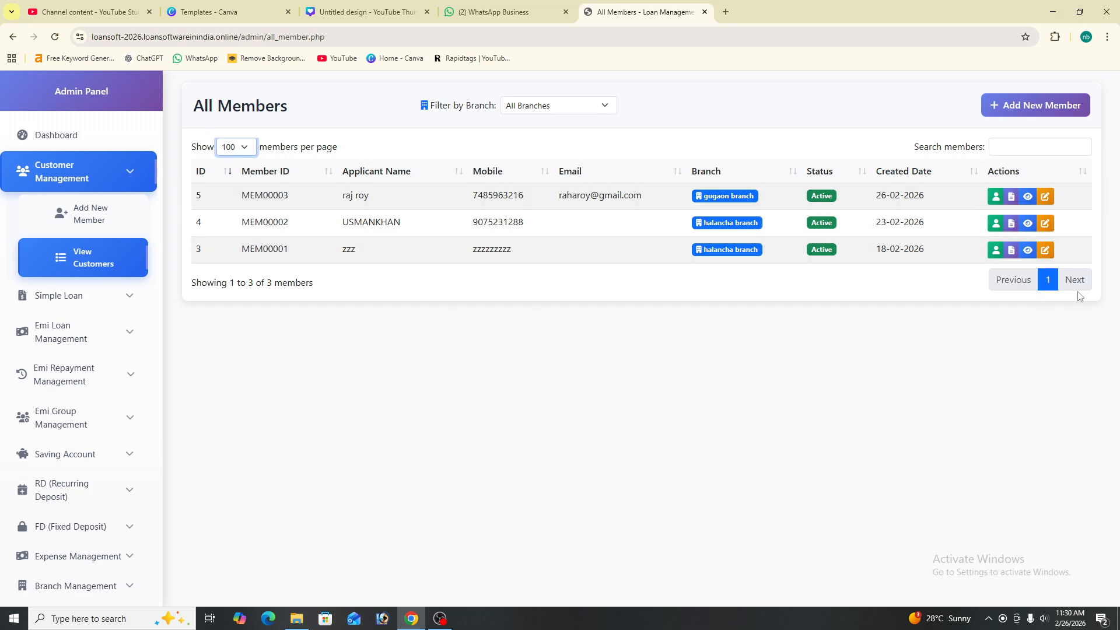
click(1027, 249)
scroll(512, 365, down, 8)
scroll(513, 365, up, 8)
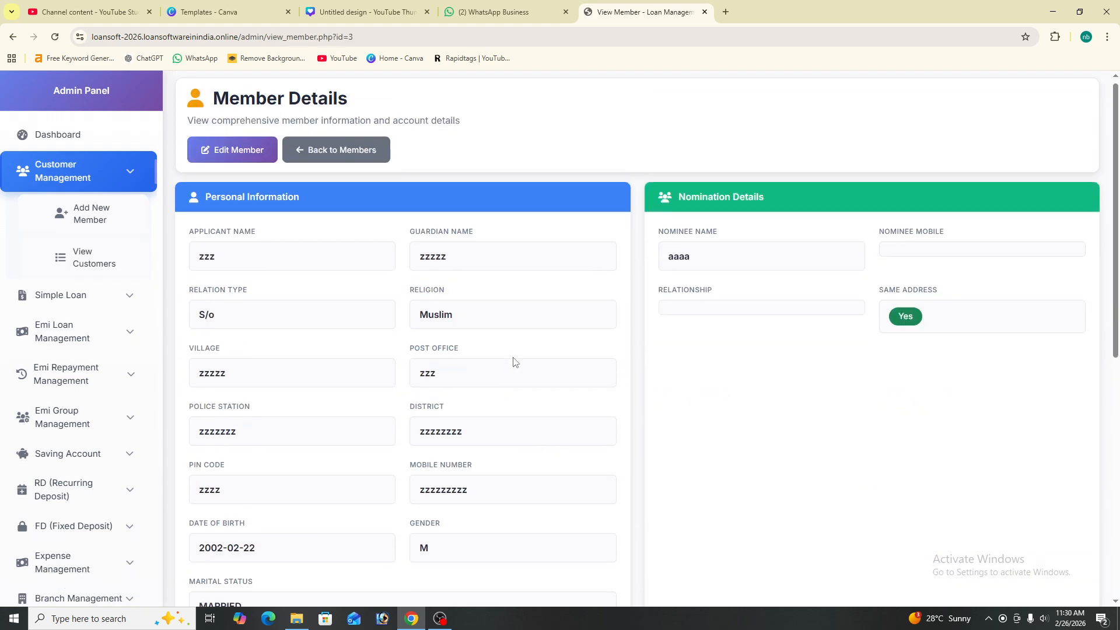
click(351, 165)
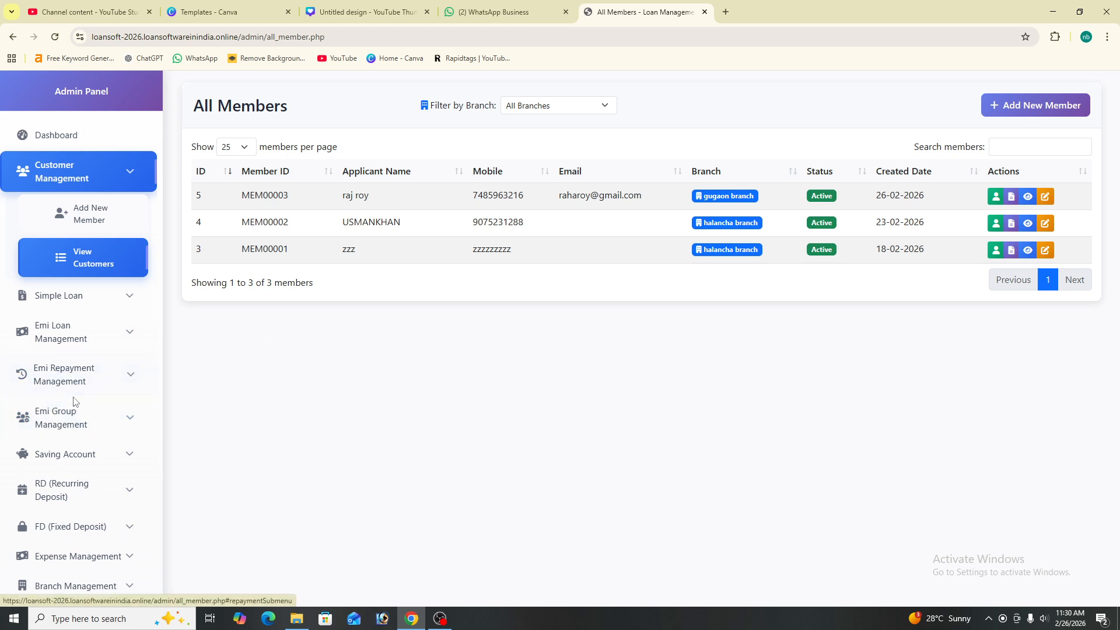
Start a simple loan application for the gugaon branch customer, loan ID SL00002
click(86, 297)
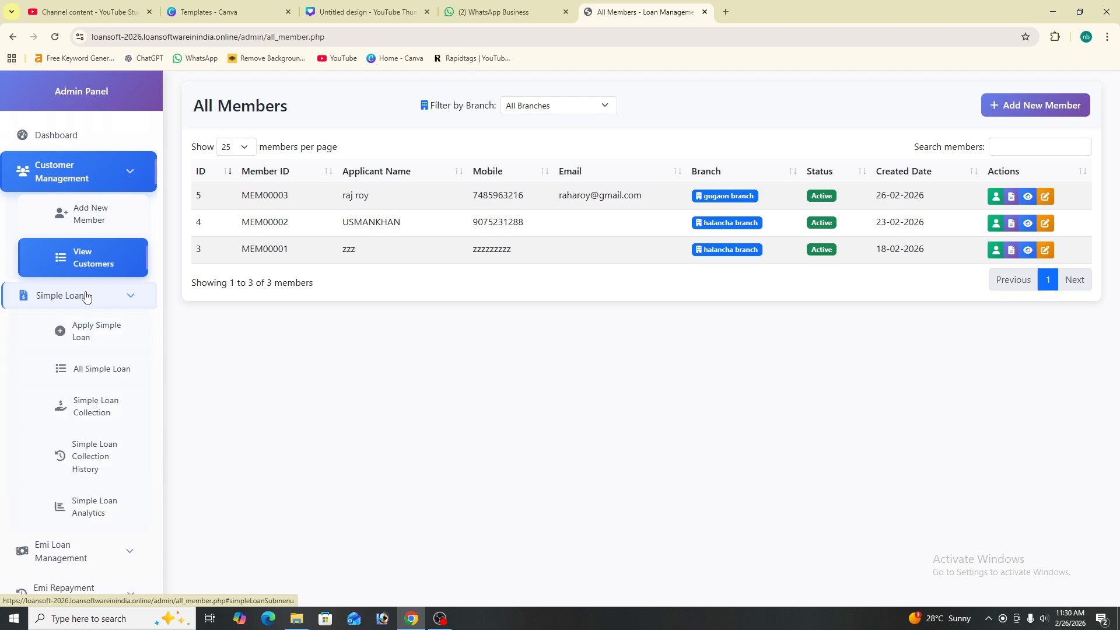
click(109, 342)
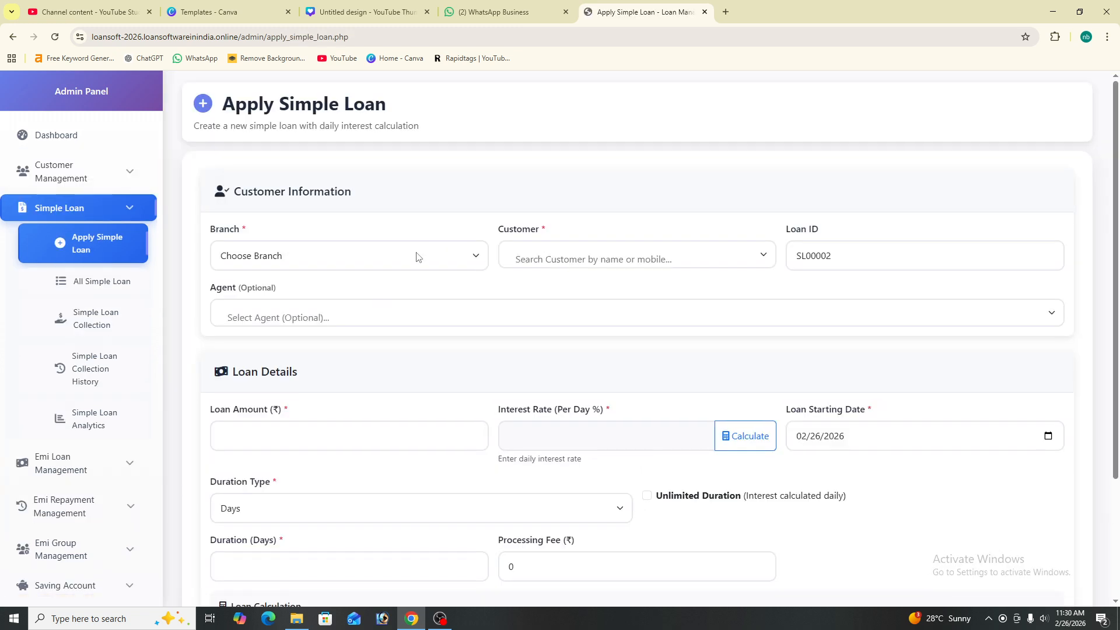
click(416, 255)
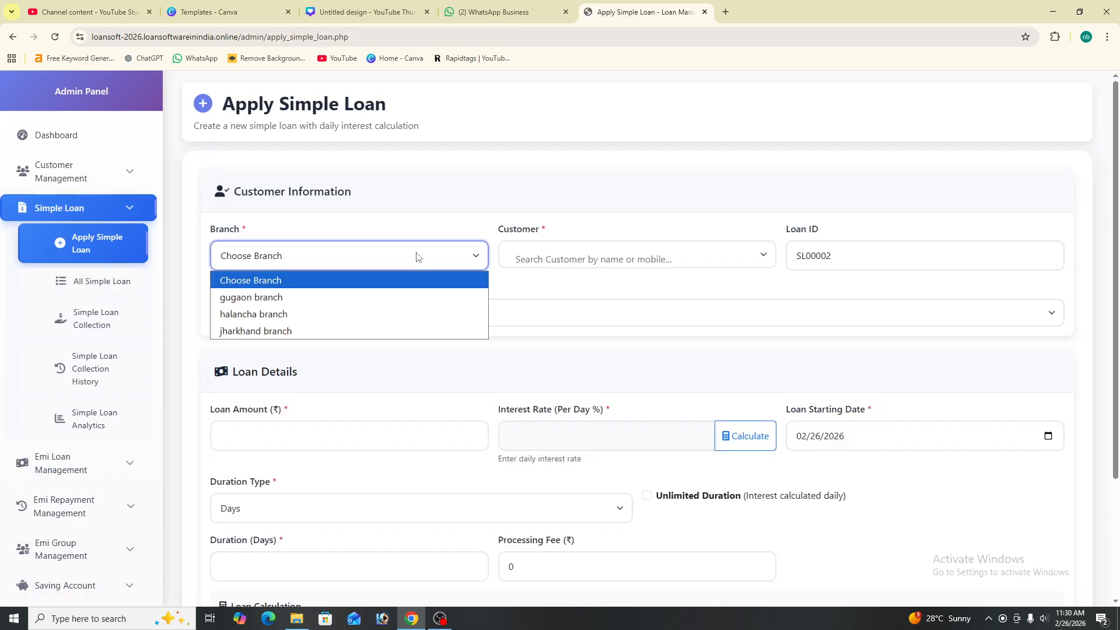
click(421, 298)
click(539, 260)
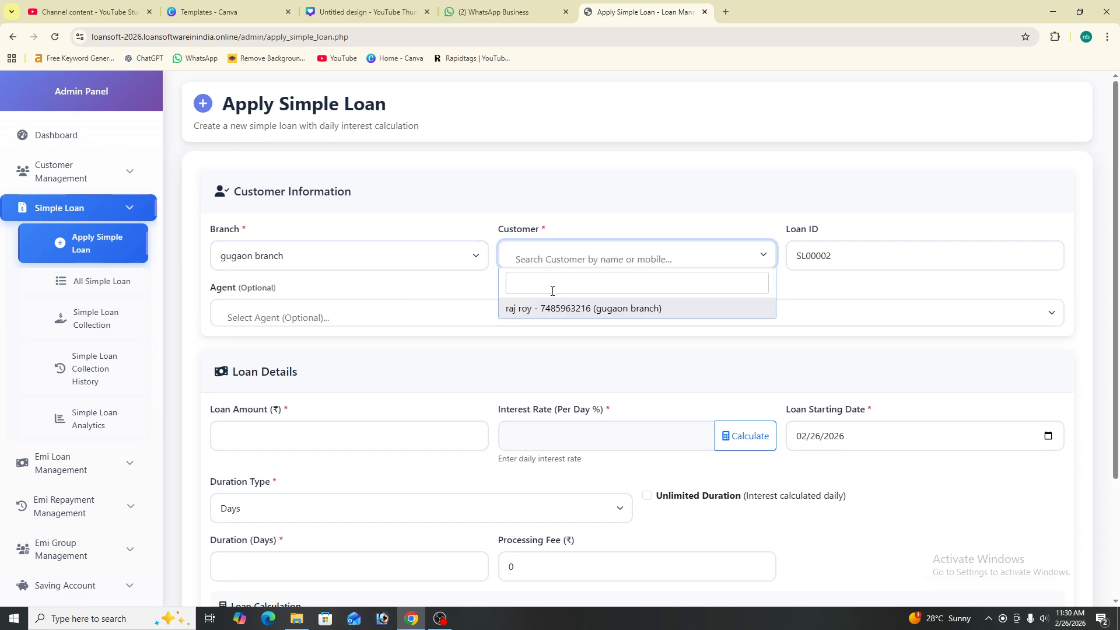
click(551, 310)
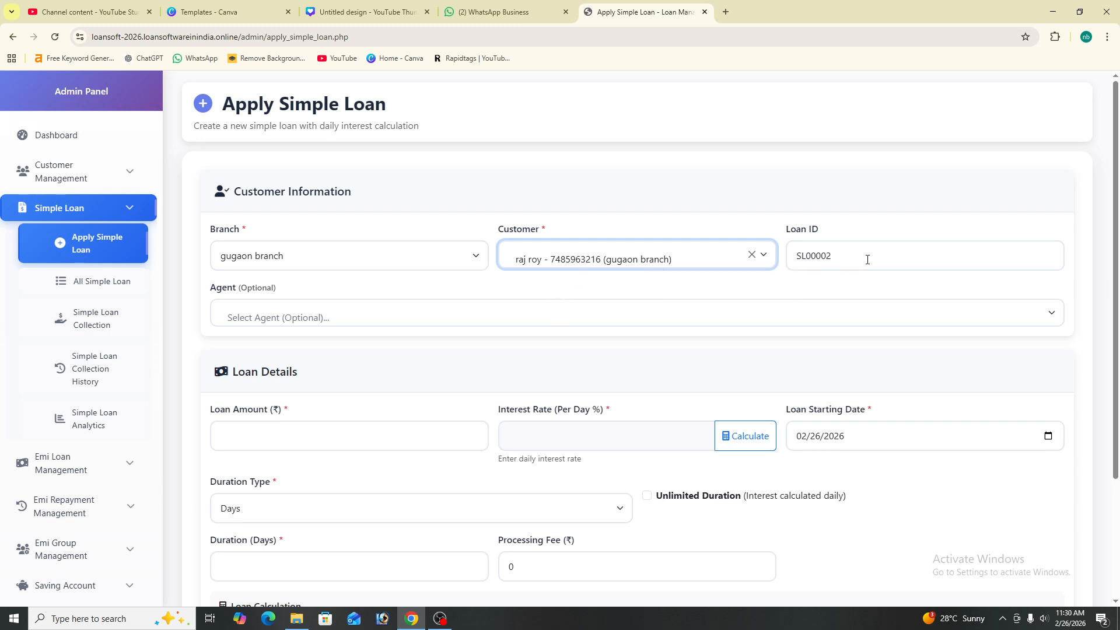
click(849, 258)
drag(781, 249, 821, 257)
Leave the agent empty and enter a 50000 loan amount
click(322, 316)
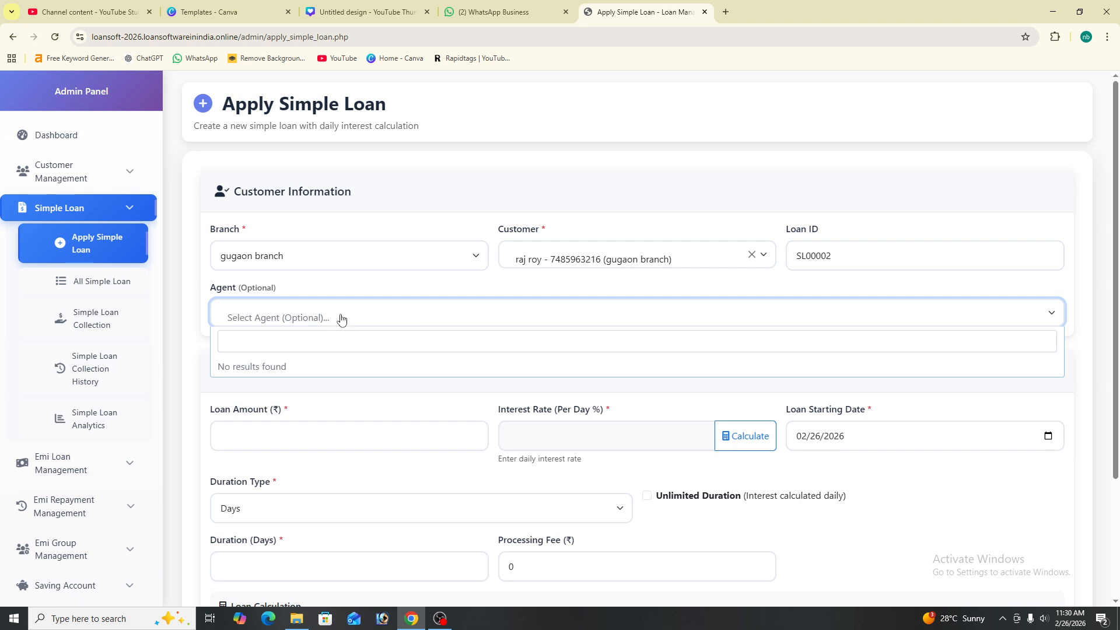
click(341, 318)
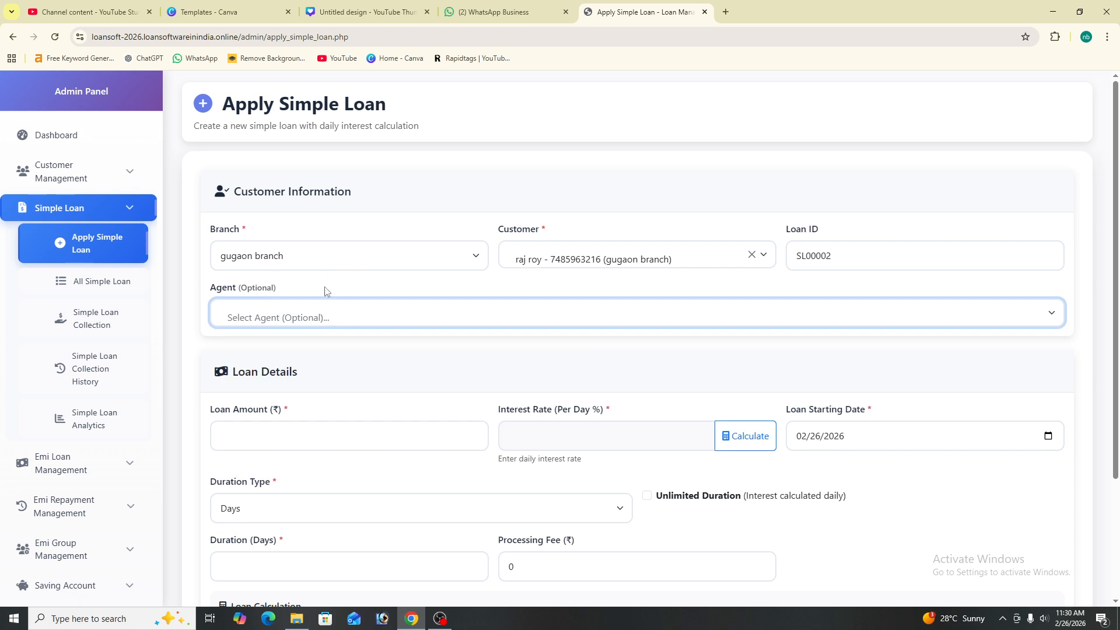
click(274, 432)
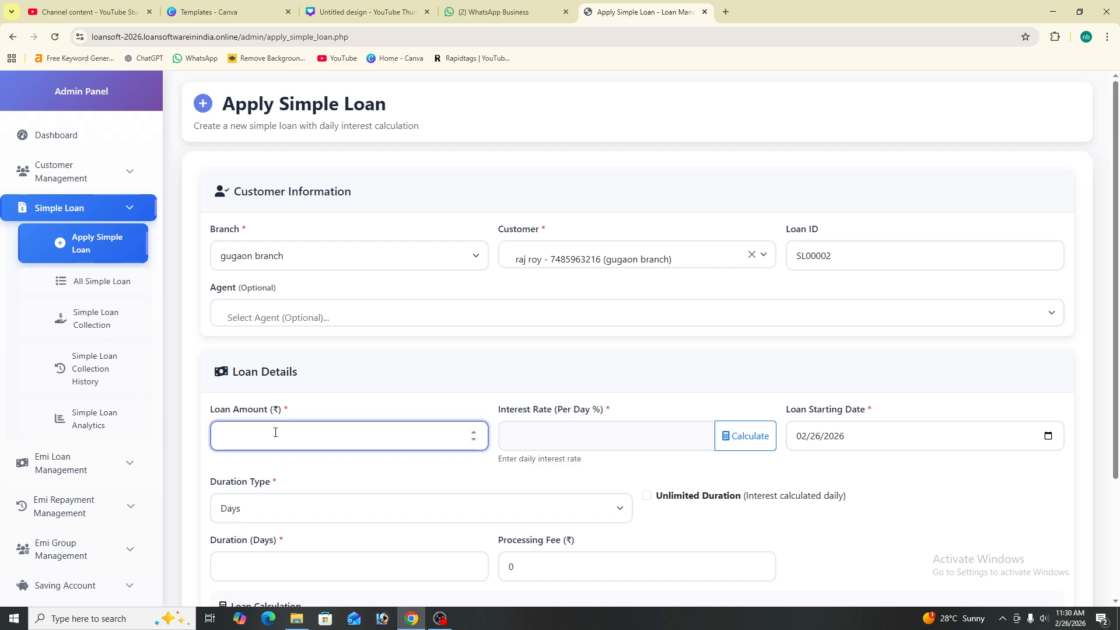
text(70)
text(0000)
click(525, 439)
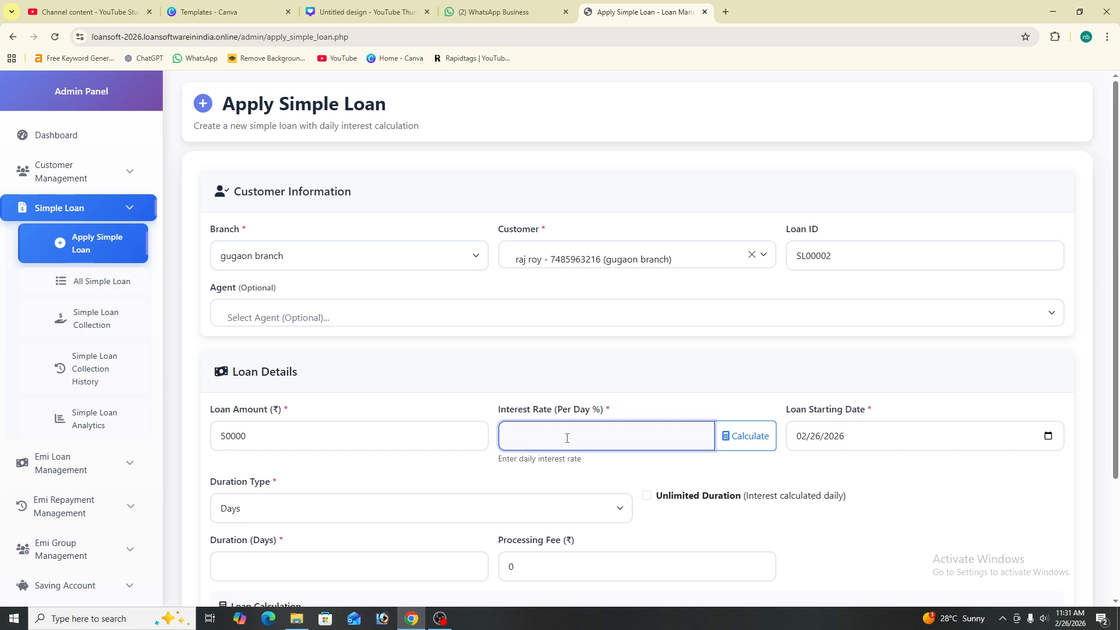
Convert a 10% yearly rate into daily rate 0.000273972602740 and apply it
click(725, 441)
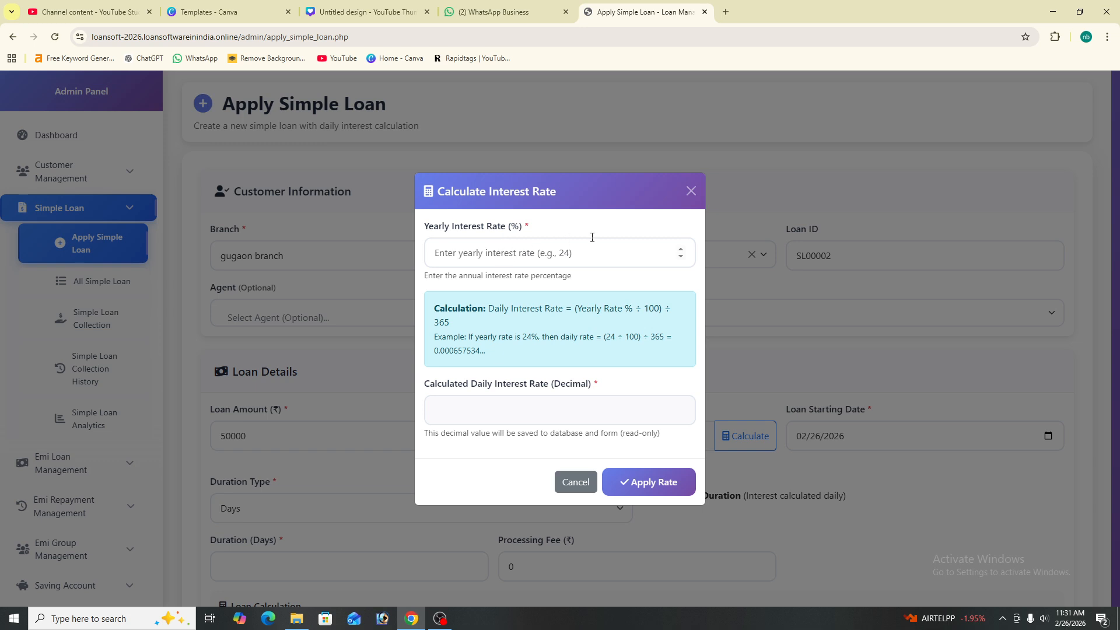
drag(526, 229, 384, 238)
click(566, 235)
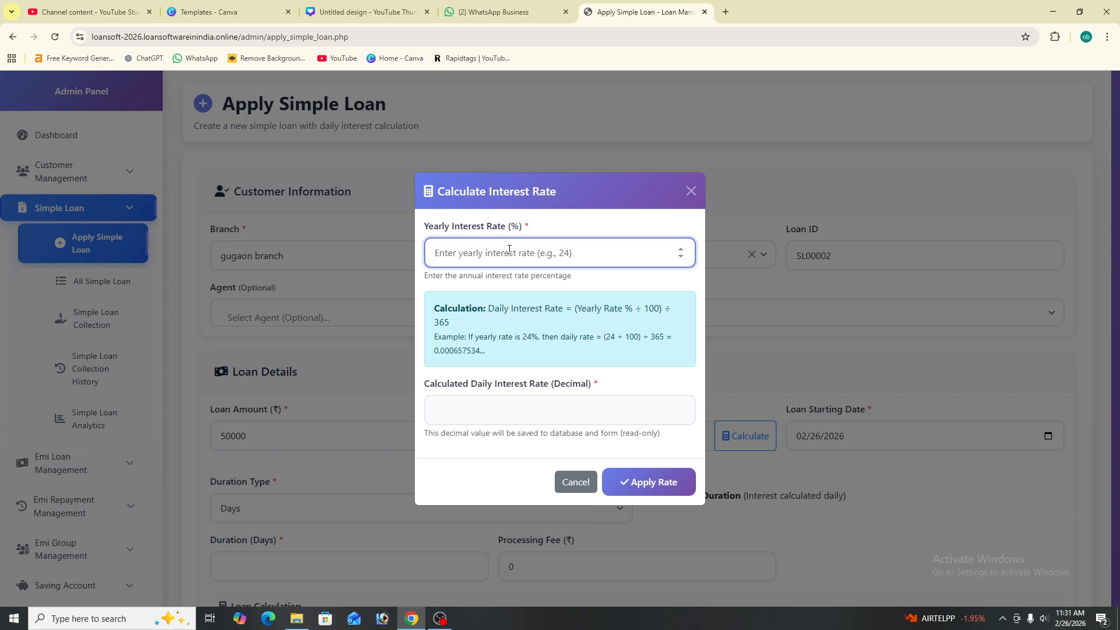
text(4)
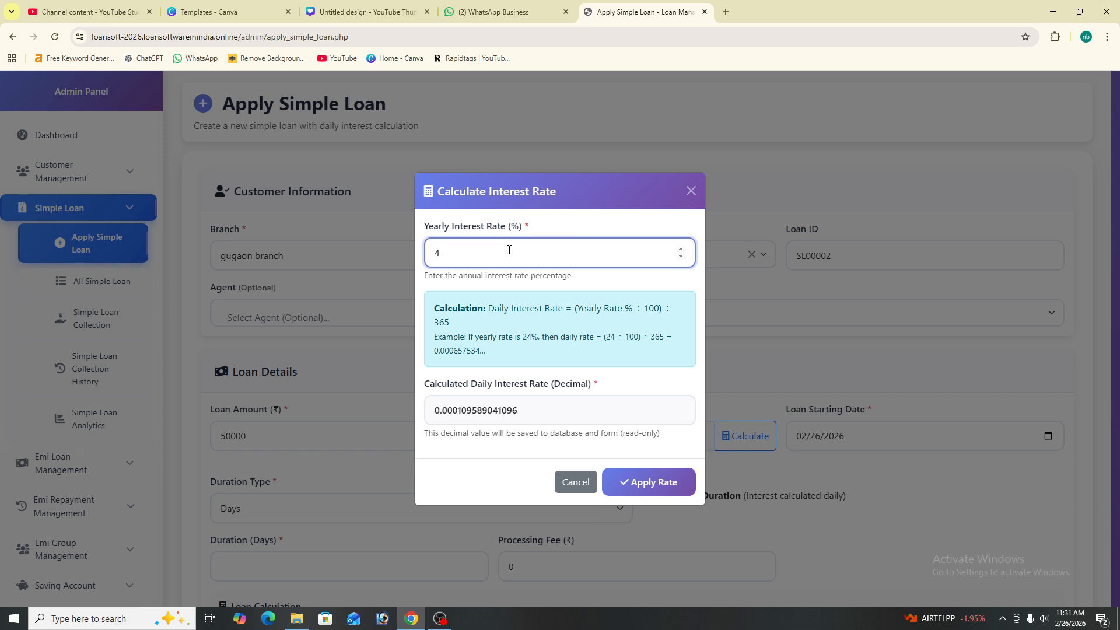
key(BackSpace)
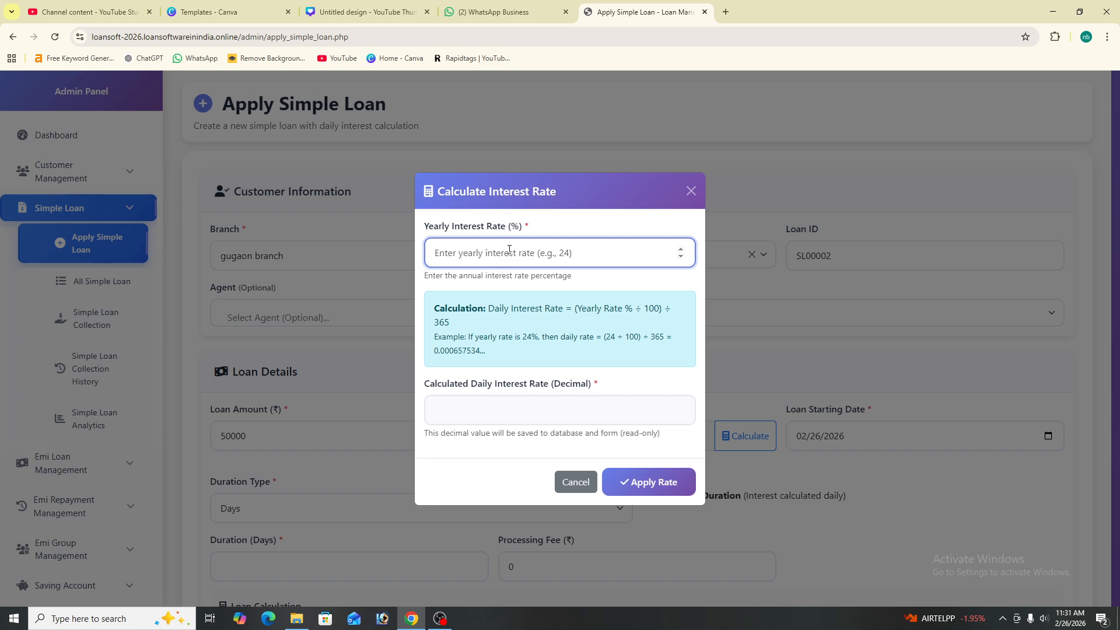
text(10)
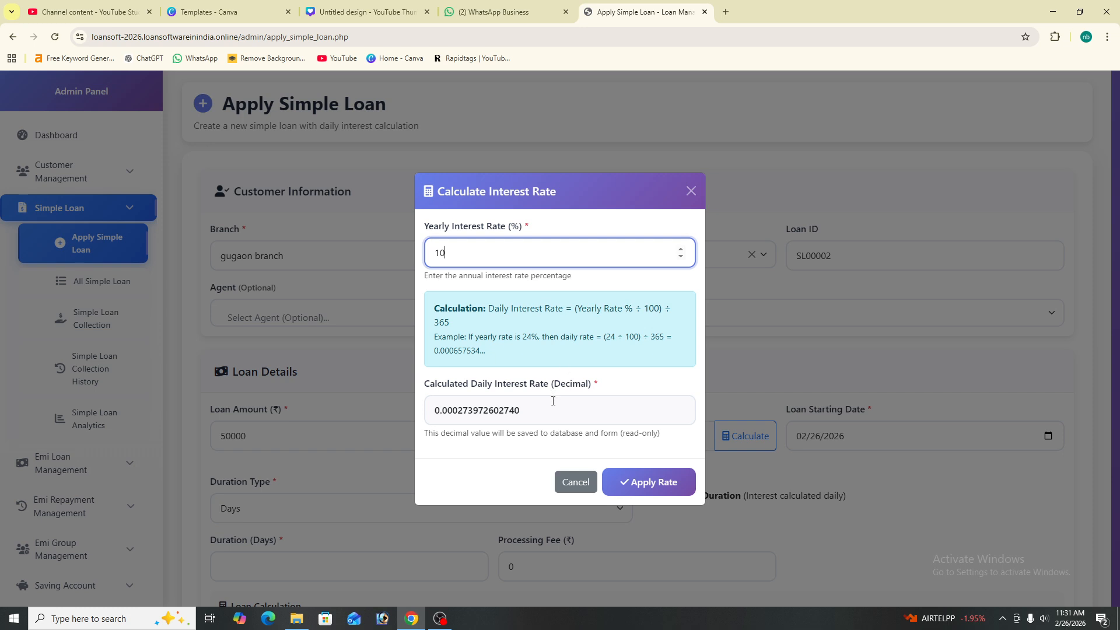
drag(526, 408, 431, 414)
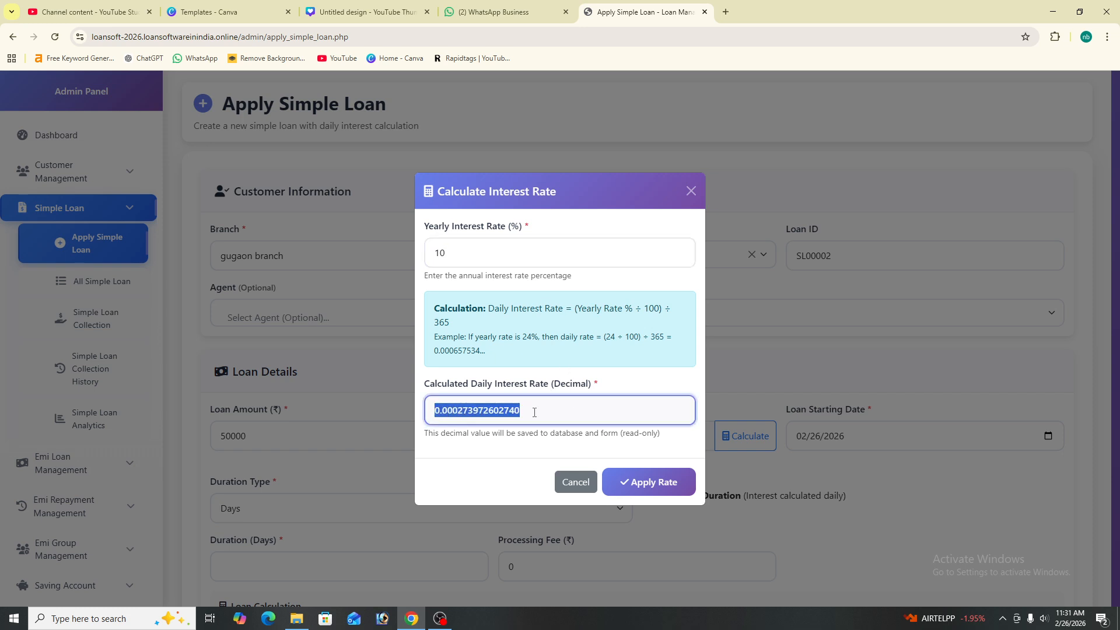
click(656, 485)
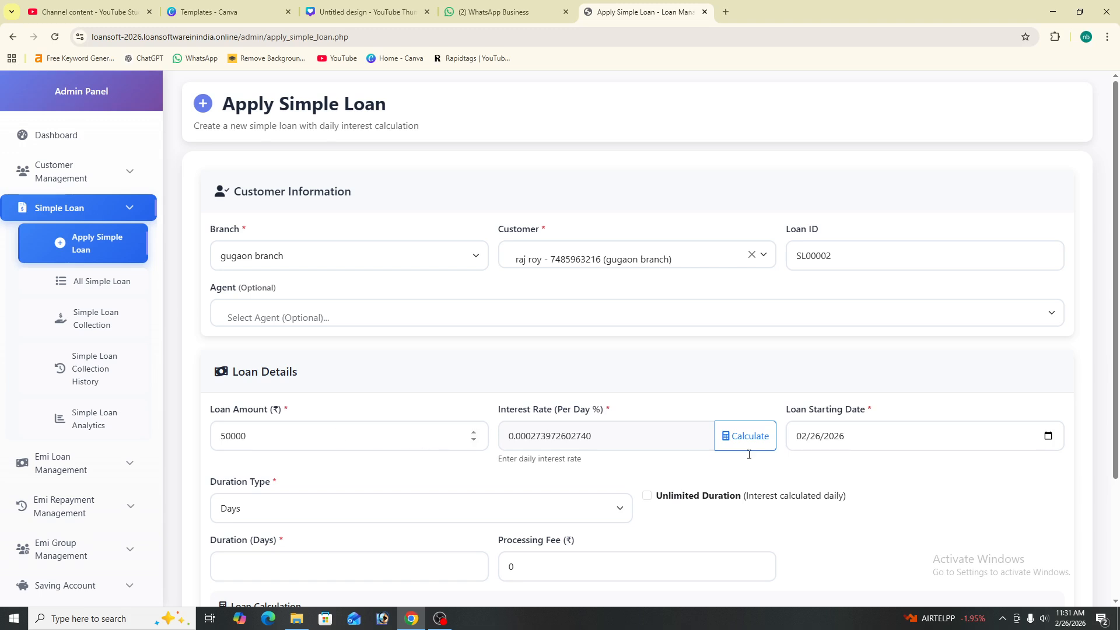
Change the loan starting date to 02/27/2026
scroll(844, 443, down, 1)
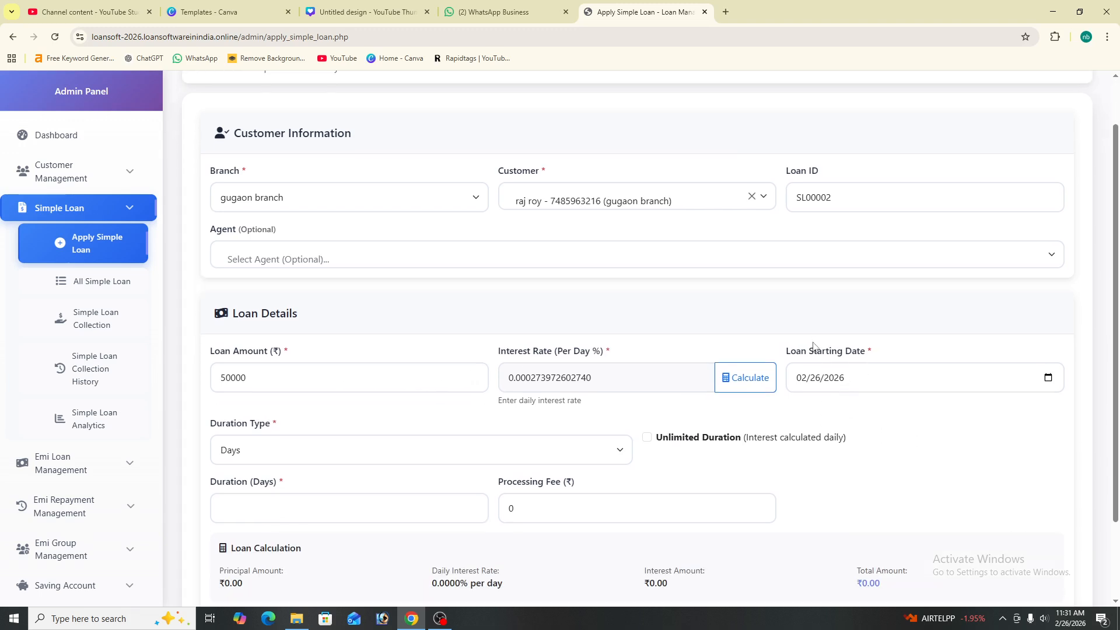
click(815, 379)
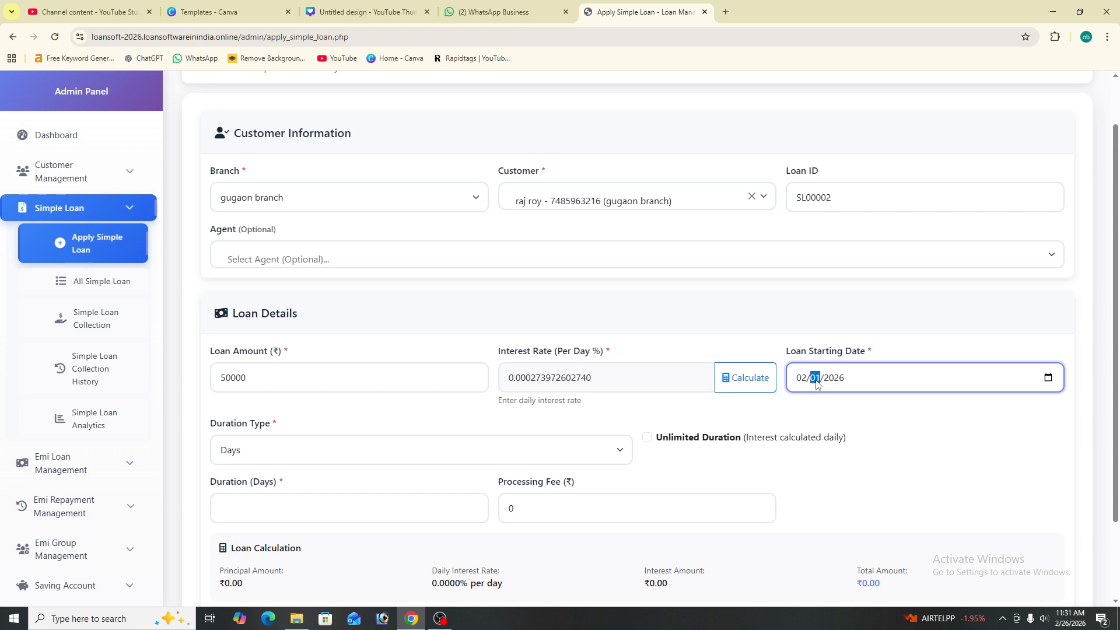
key(BackSpace)
text(27)
scroll(777, 463, down, 1)
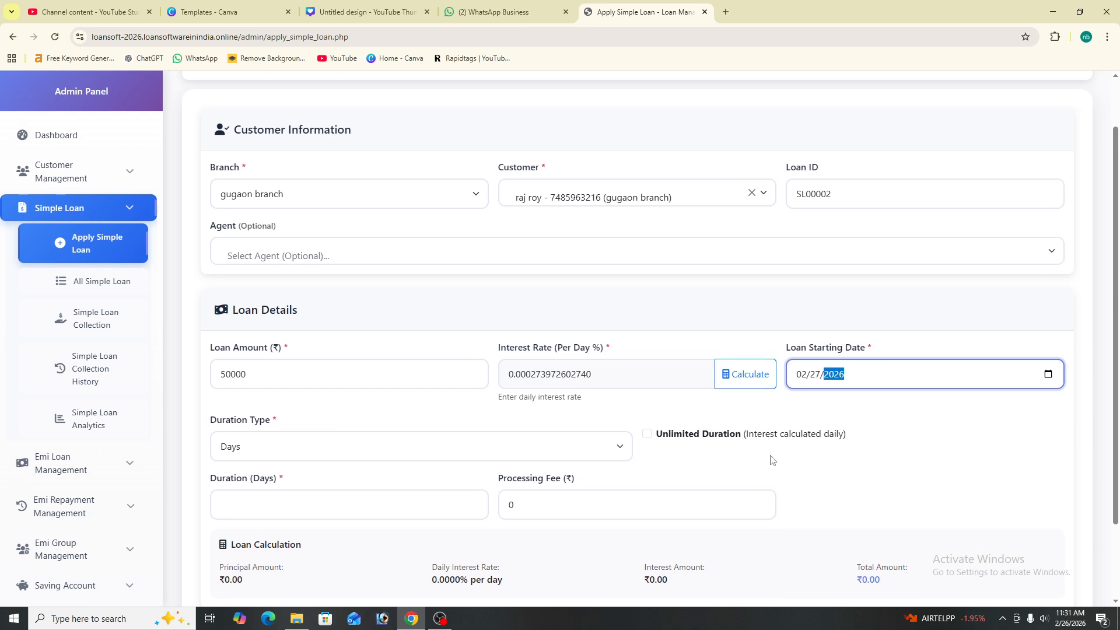
scroll(777, 463, down, 1)
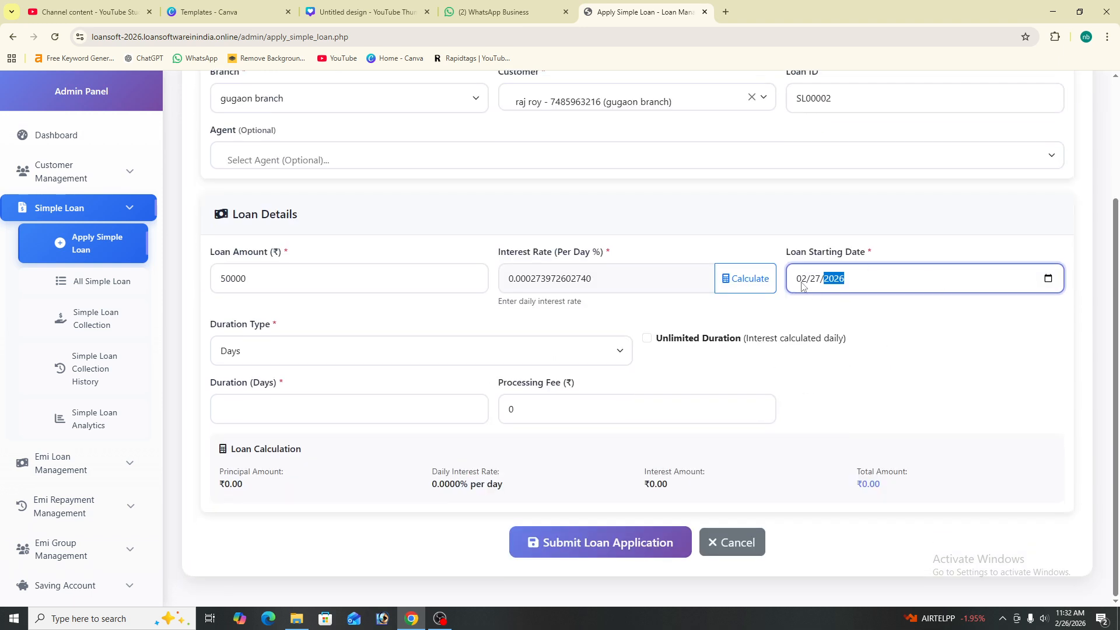
Keep Days duration type, make it unlimited, add a 1000 processing fee, and submit
click(335, 357)
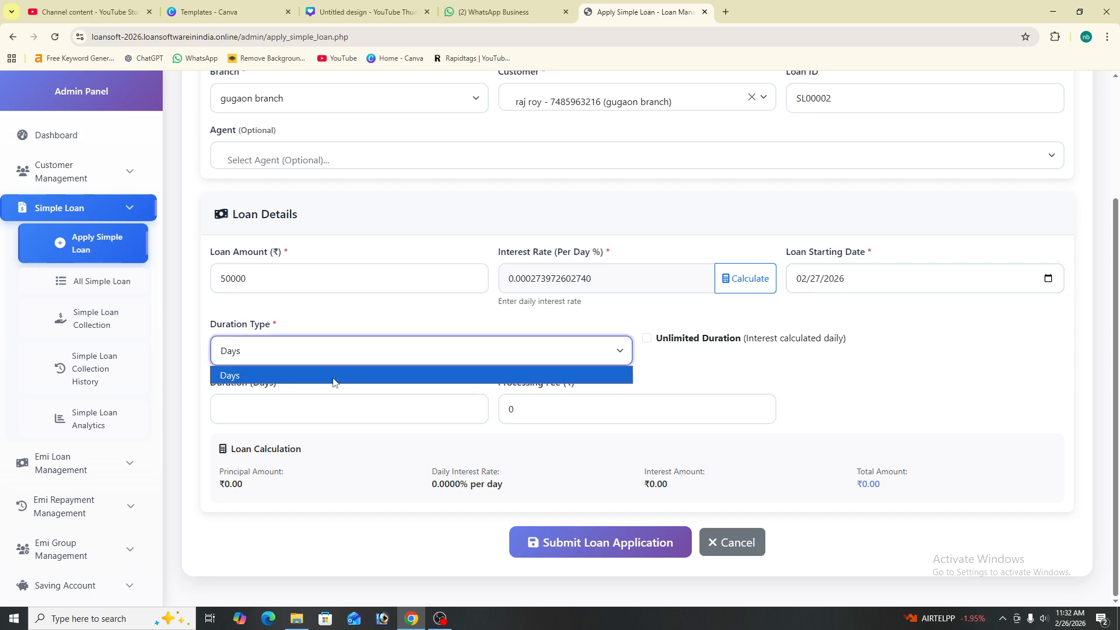
click(336, 380)
click(647, 338)
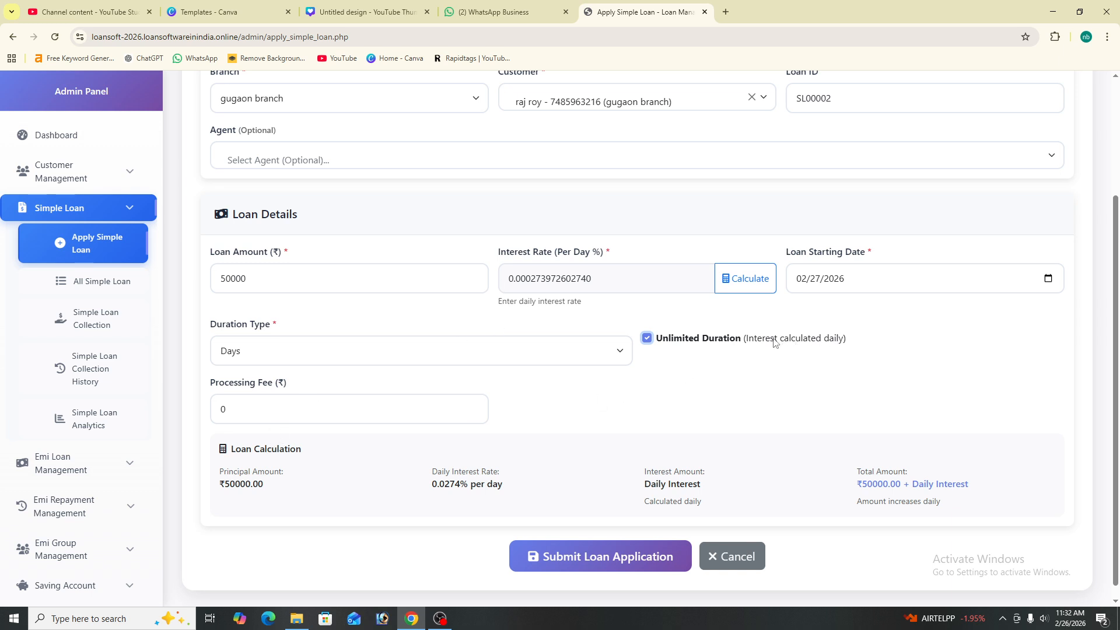
drag(855, 337, 722, 332)
click(709, 346)
click(302, 413)
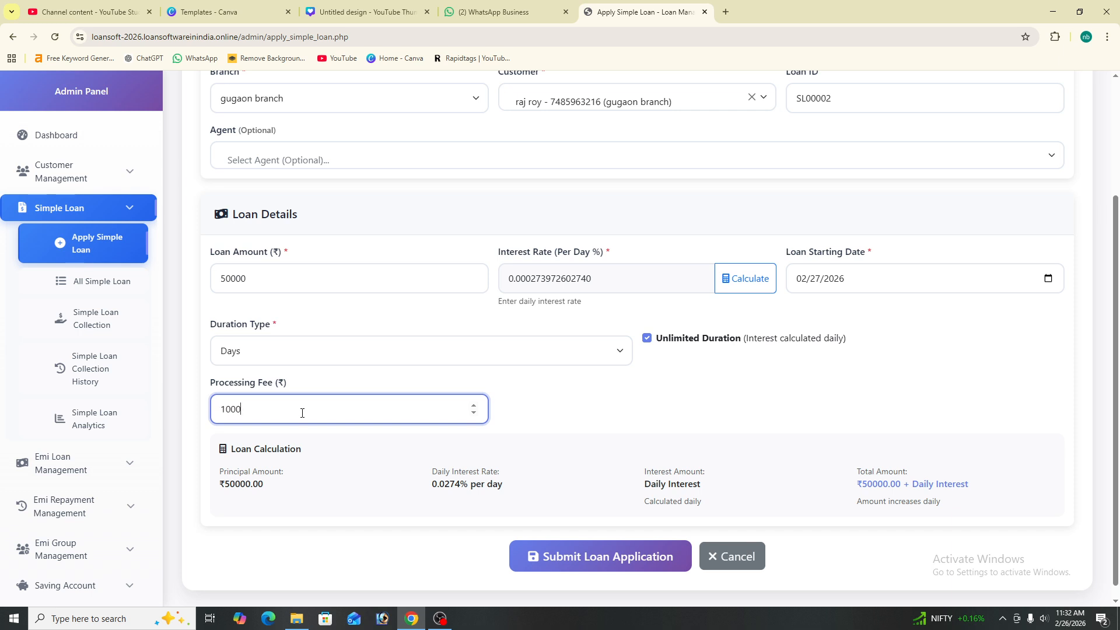
scroll(544, 543, down, 1)
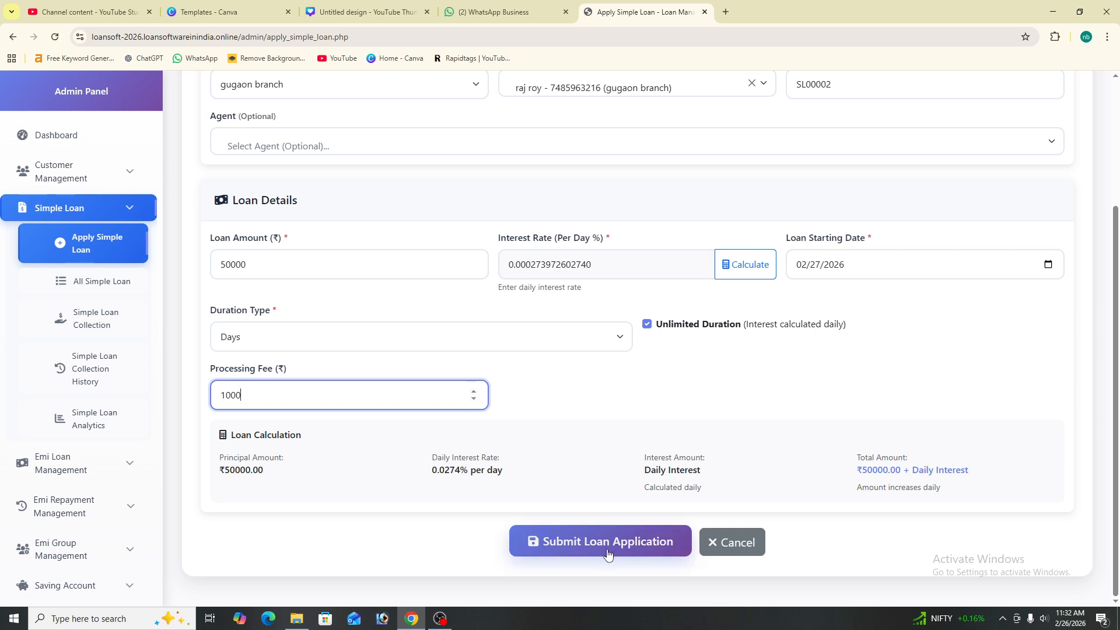
click(638, 548)
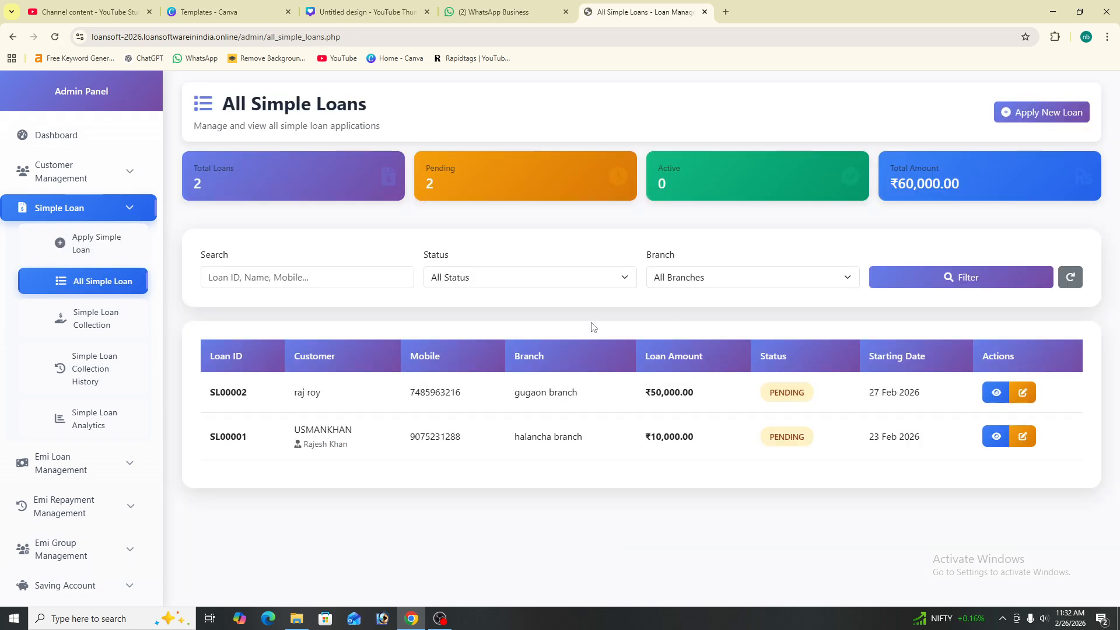
Change loan SL00002's status from Pending to Approved and save the update
drag(289, 389, 1012, 400)
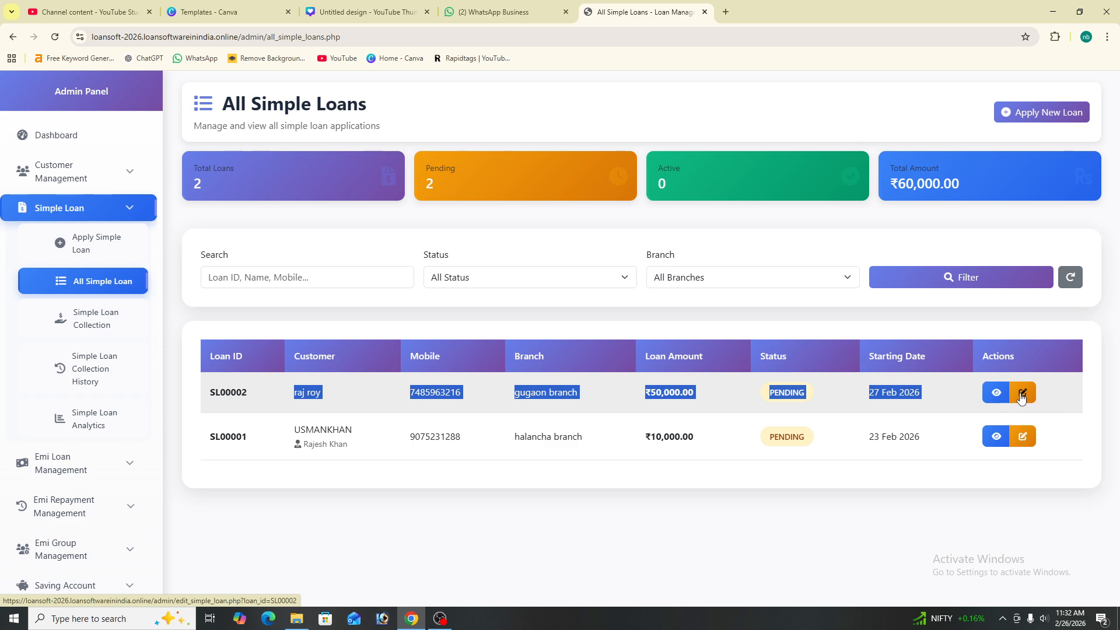
click(1021, 395)
scroll(496, 326, down, 5)
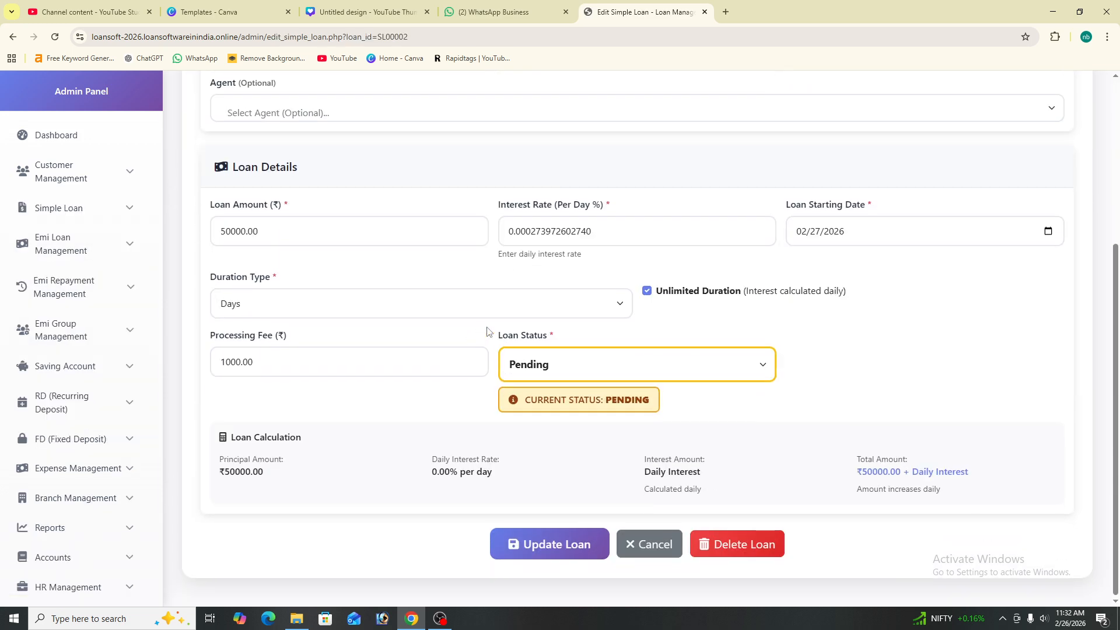
scroll(344, 338, up, 5)
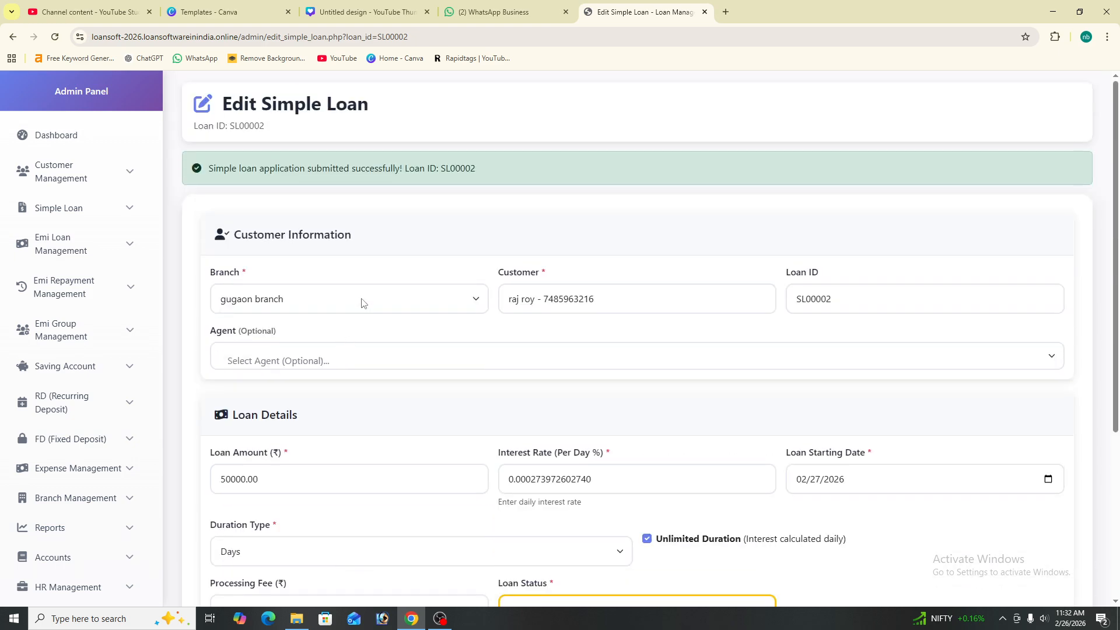
scroll(734, 378, down, 4)
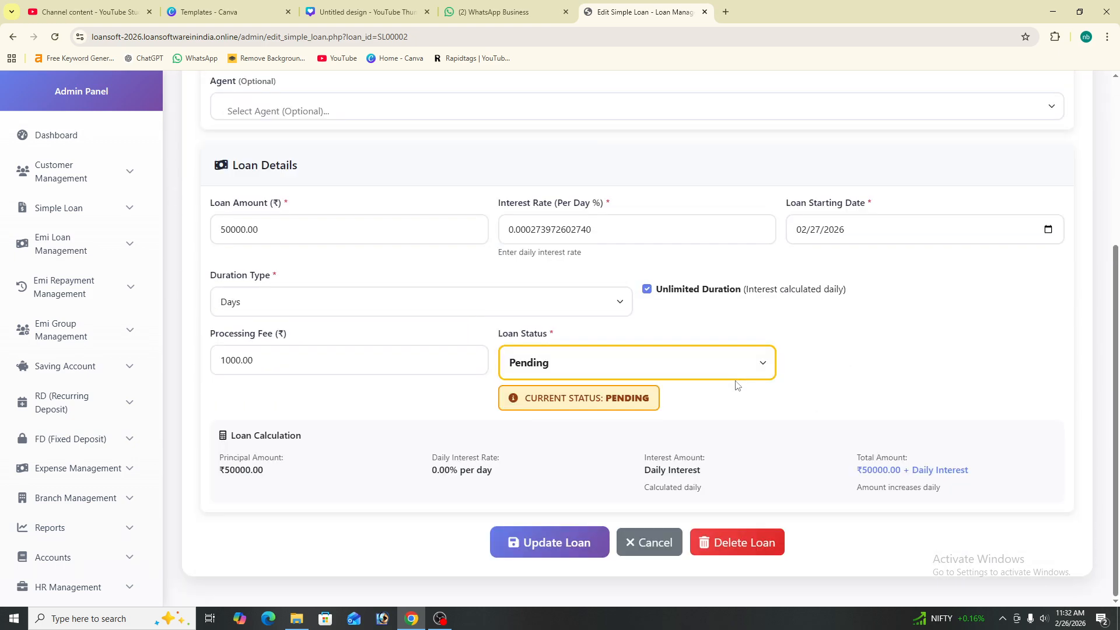
click(736, 364)
click(590, 417)
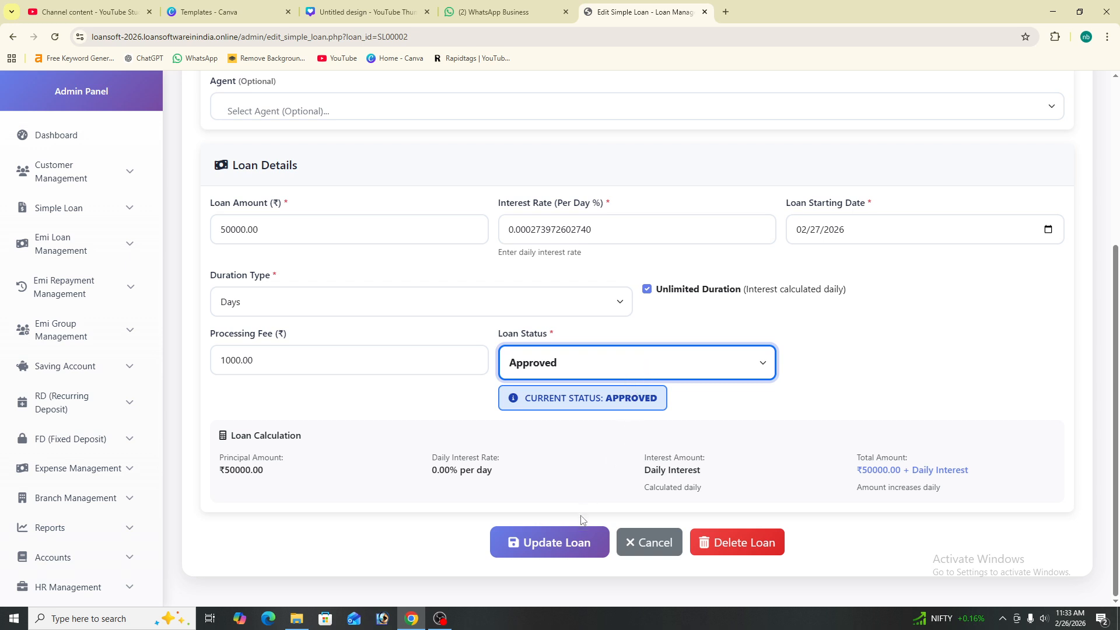
click(576, 541)
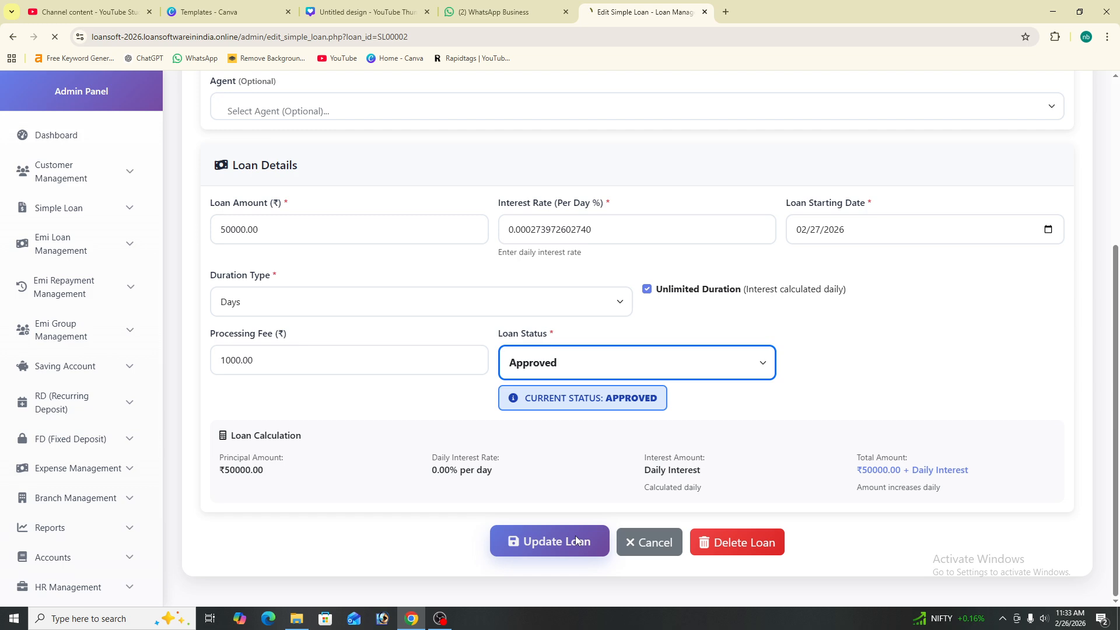
scroll(350, 188, down, 1)
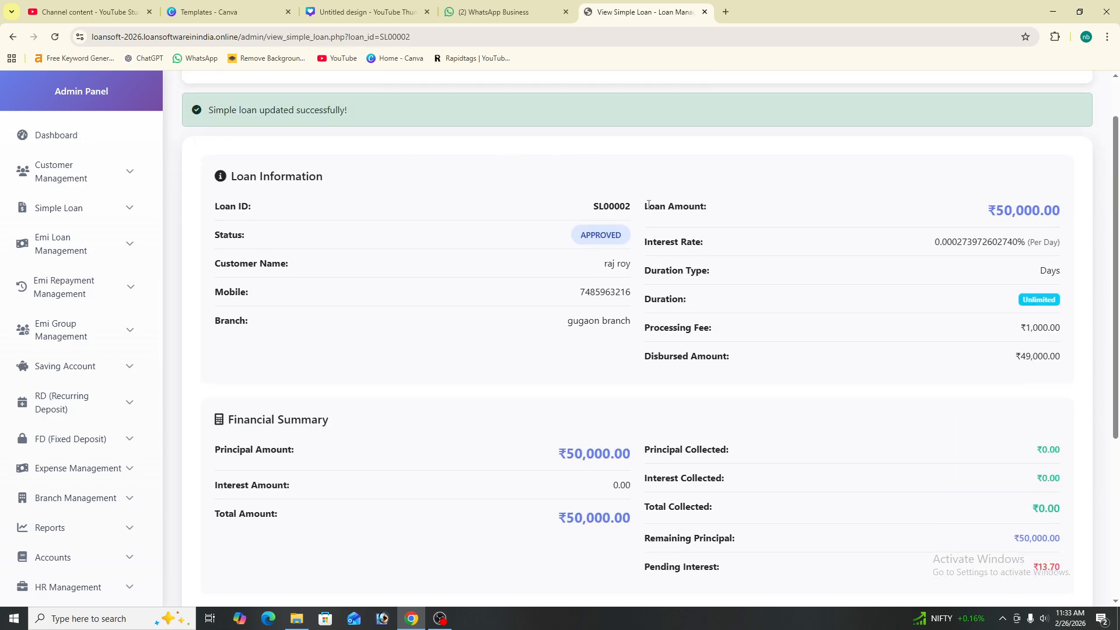
scroll(649, 205, up, 1)
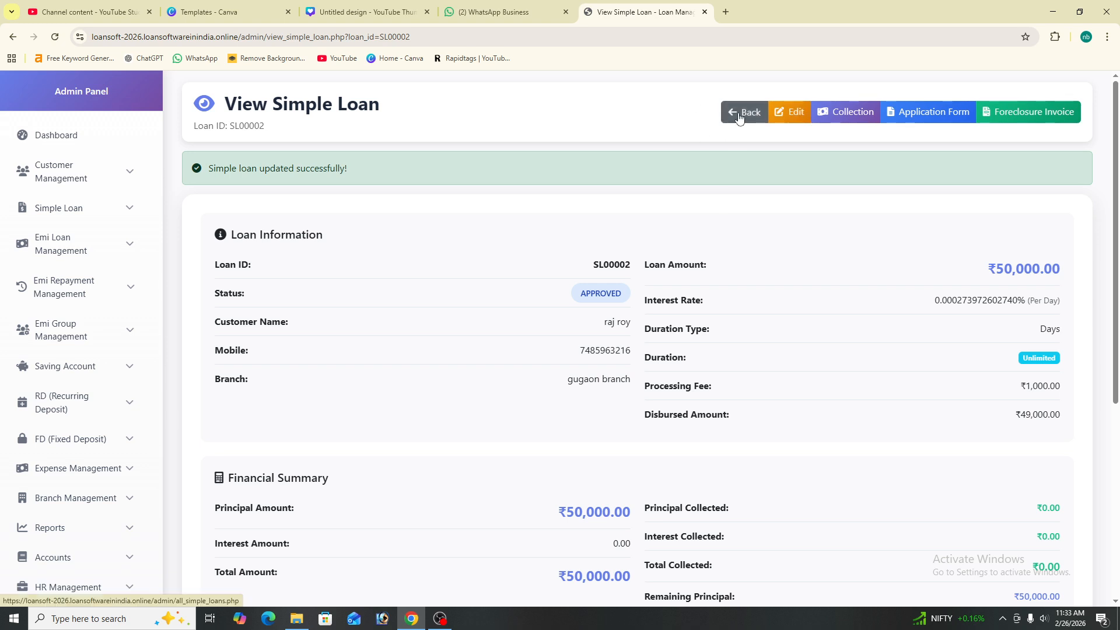
click(739, 118)
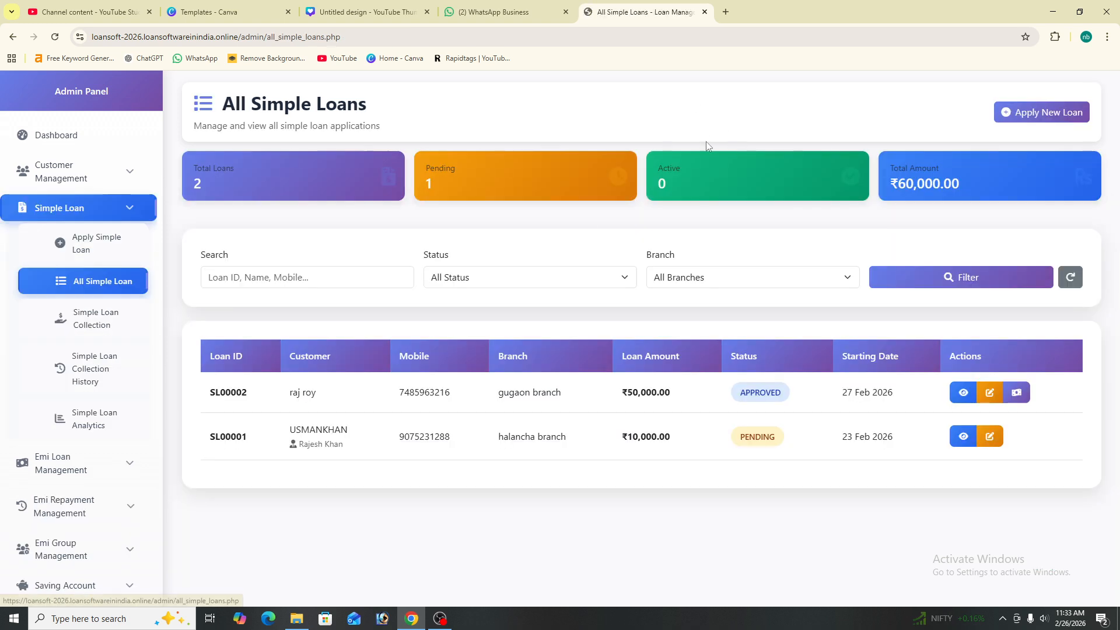
On the Simple Loan Collection page, switch the search type to customer name or mobile
click(86, 326)
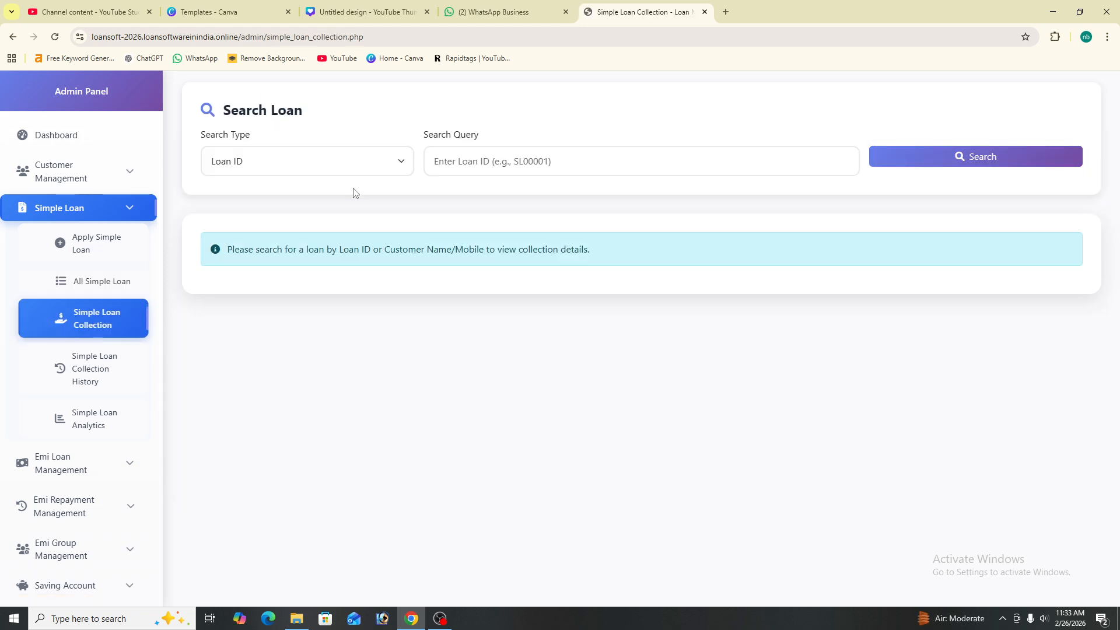
click(313, 168)
click(318, 202)
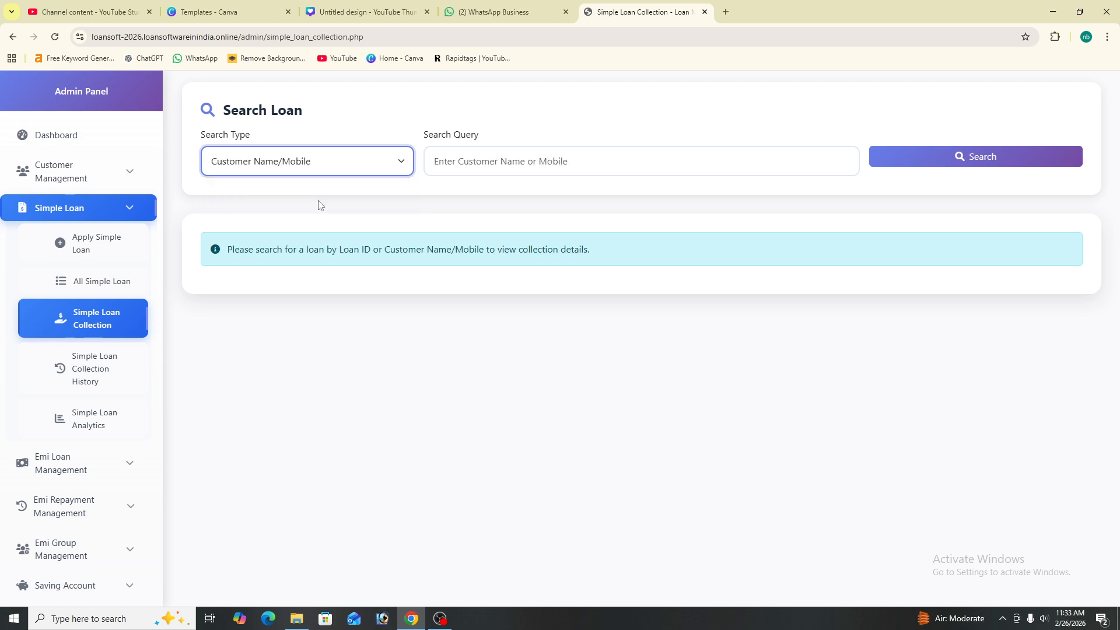
click(537, 163)
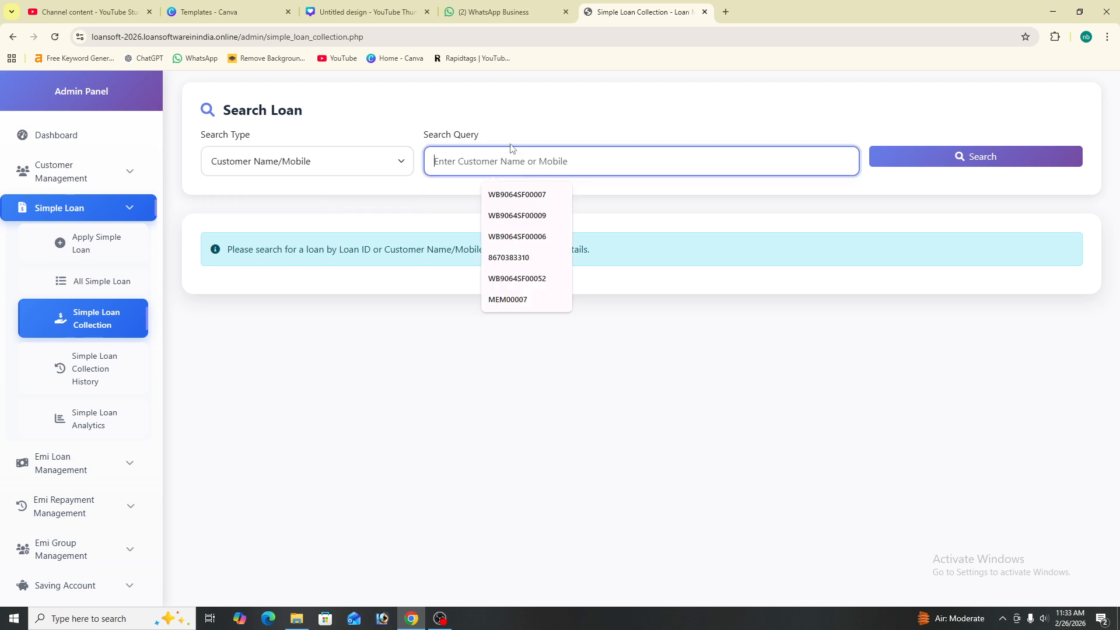
Return to All Simple Loans and select loan ID SL00001 in the list
click(122, 282)
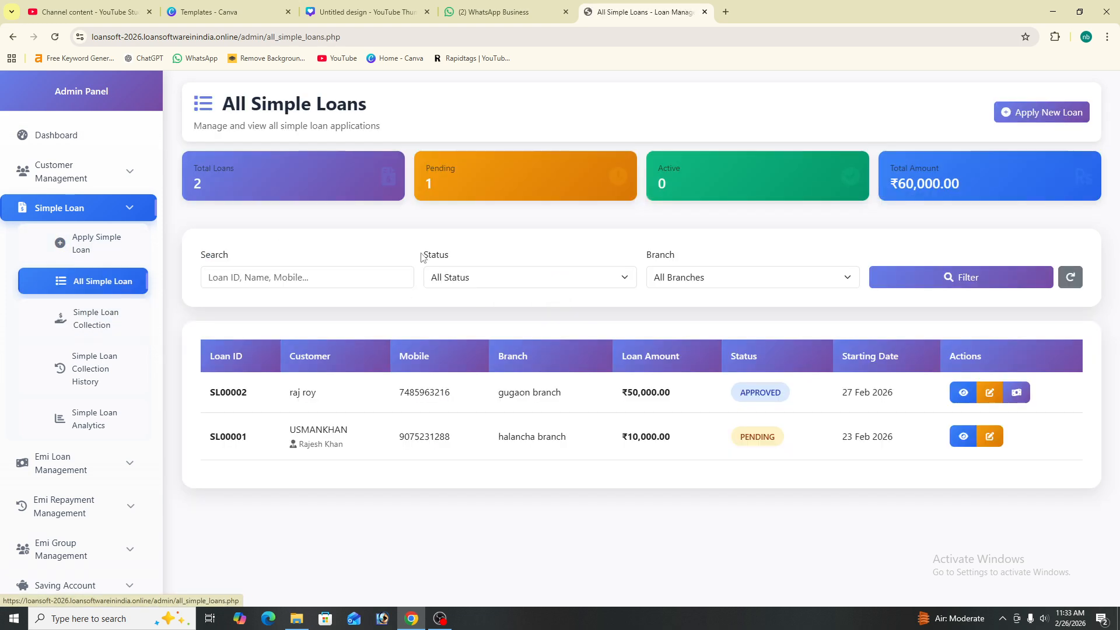
double_click(222, 389)
drag(259, 444, 202, 439)
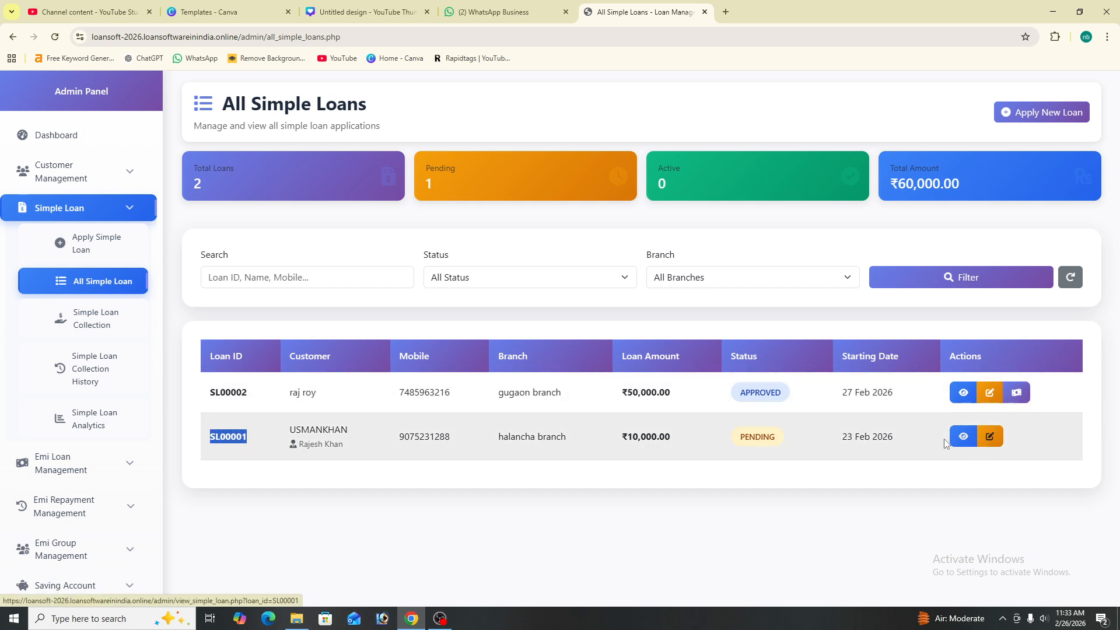
Change SL00001's Loan Status to Approved, update it, and reselect its ID in the list
click(989, 438)
scroll(810, 309, down, 3)
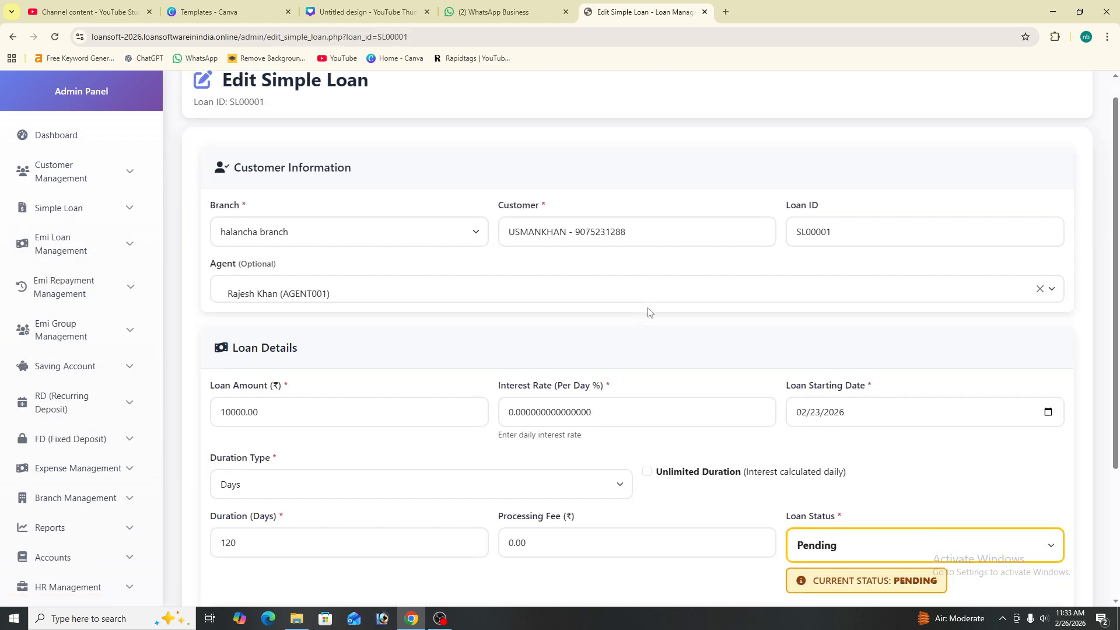
click(858, 360)
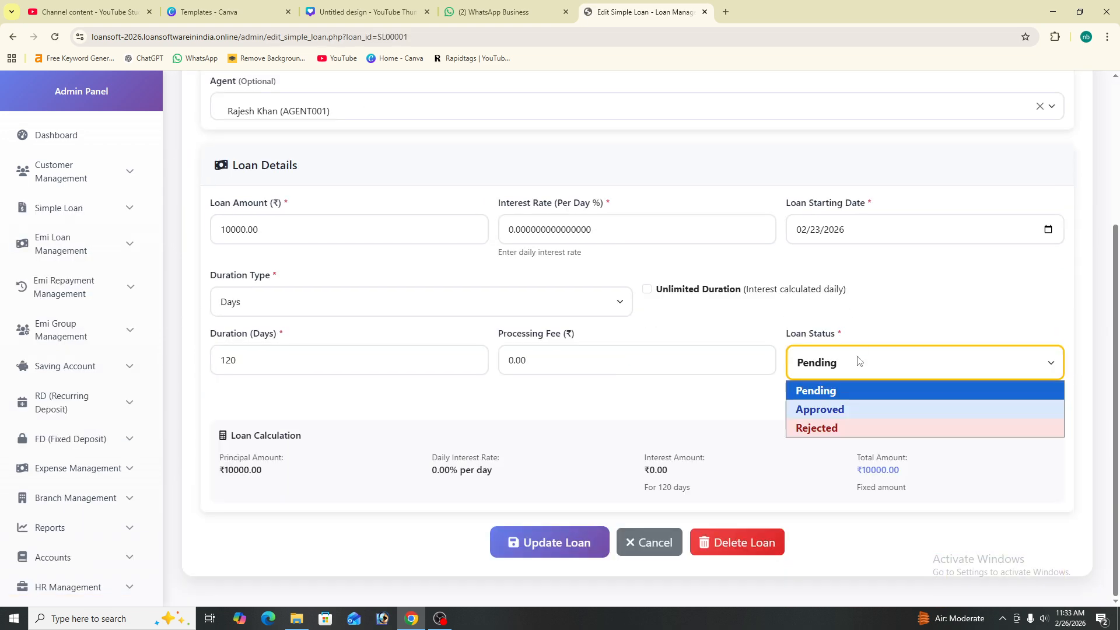
click(850, 409)
click(586, 544)
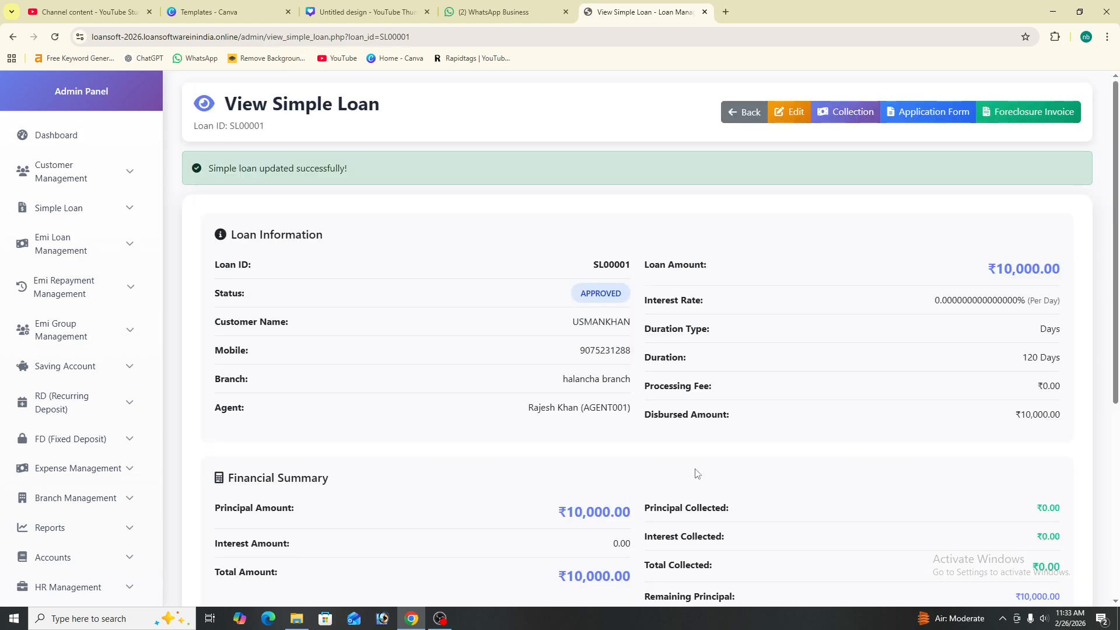
scroll(869, 208, down, 2)
scroll(871, 209, up, 2)
click(744, 110)
drag(257, 436, 201, 438)
Copy SL00001 and search for it on the Simple Loan Collection page
right_click(206, 438)
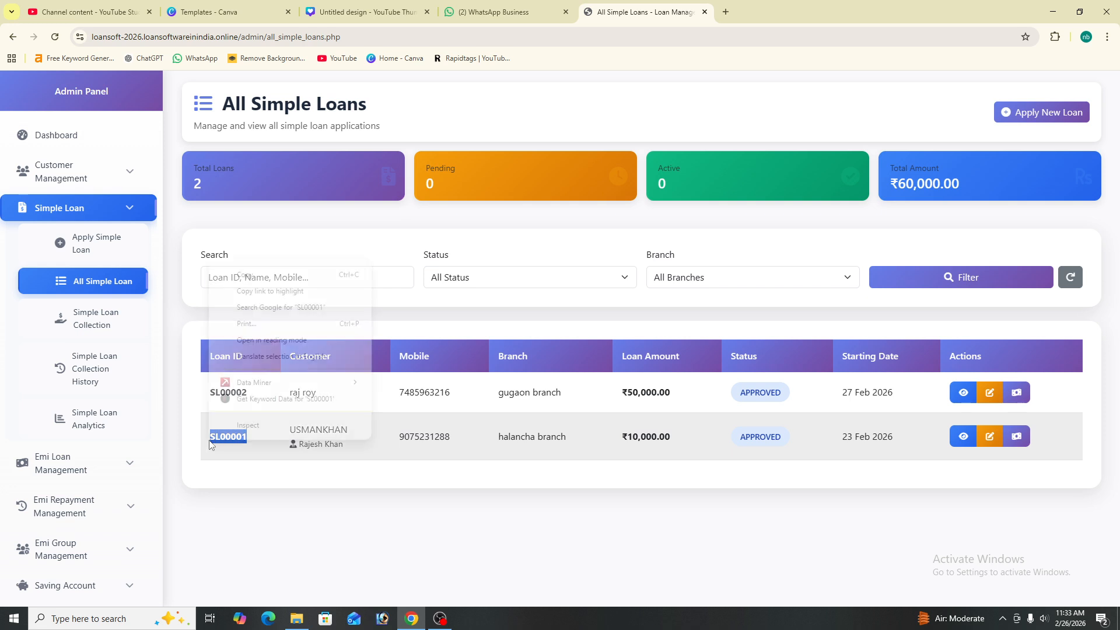
click(288, 284)
click(93, 317)
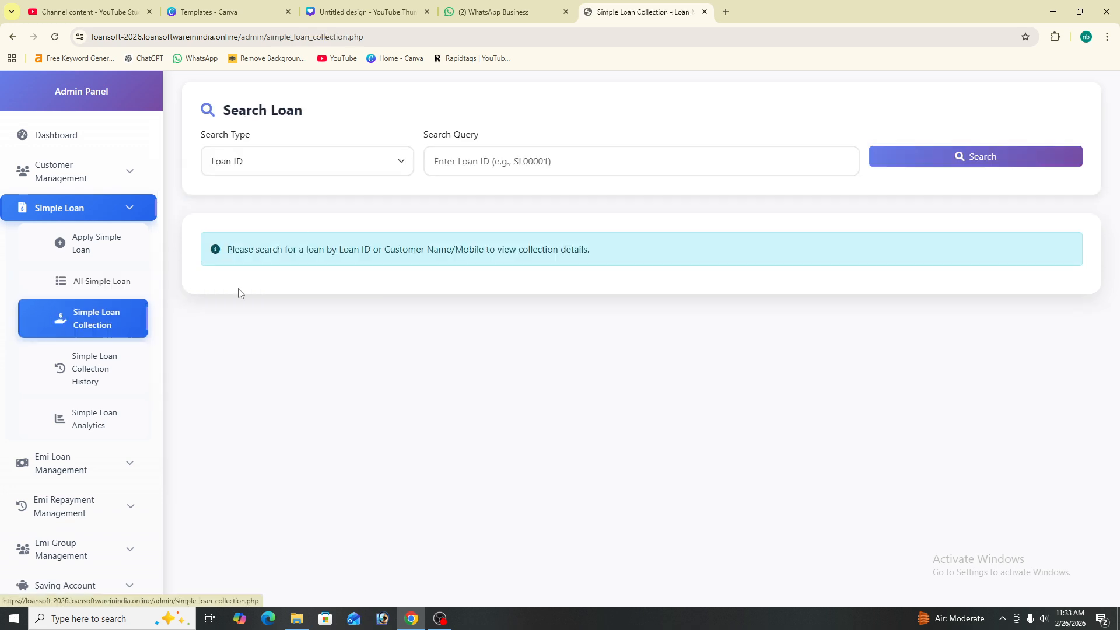
click(489, 163)
right_click(489, 165)
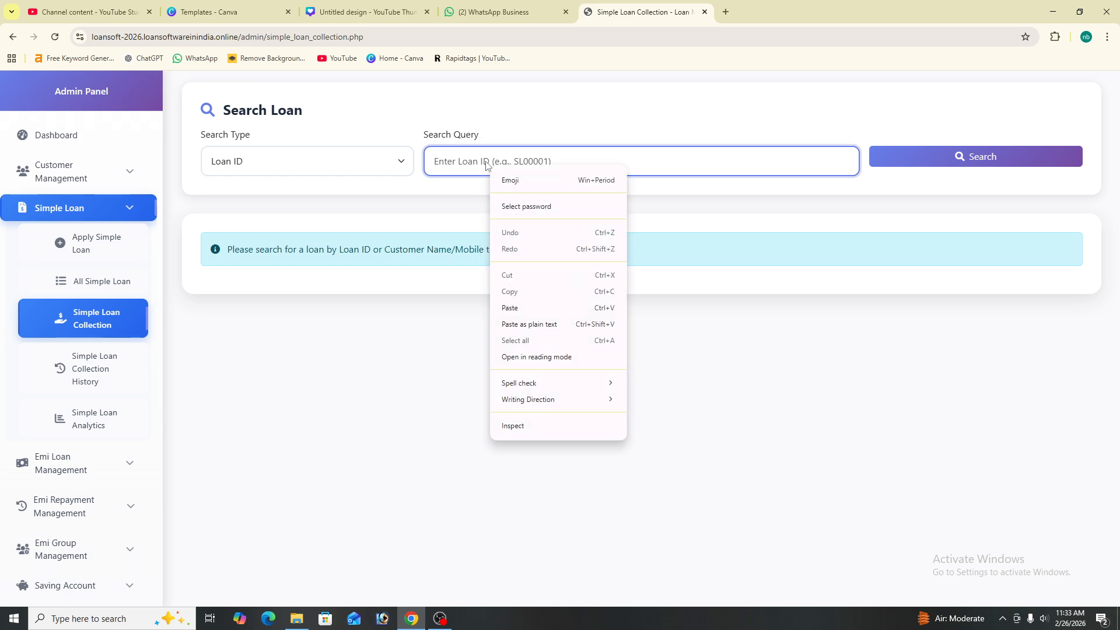
click(536, 309)
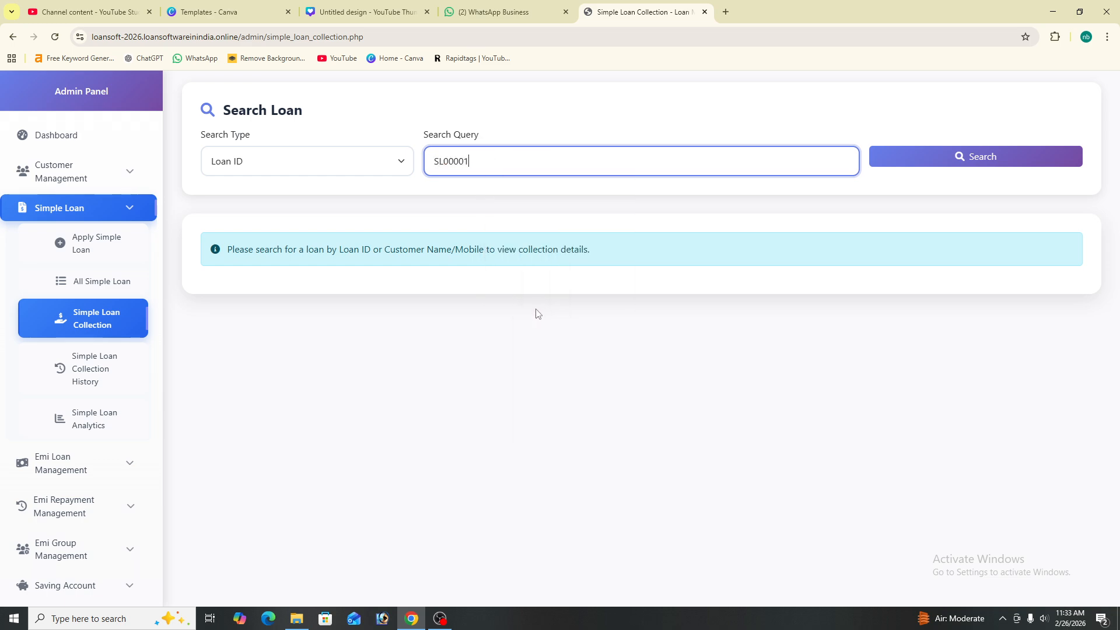
click(963, 159)
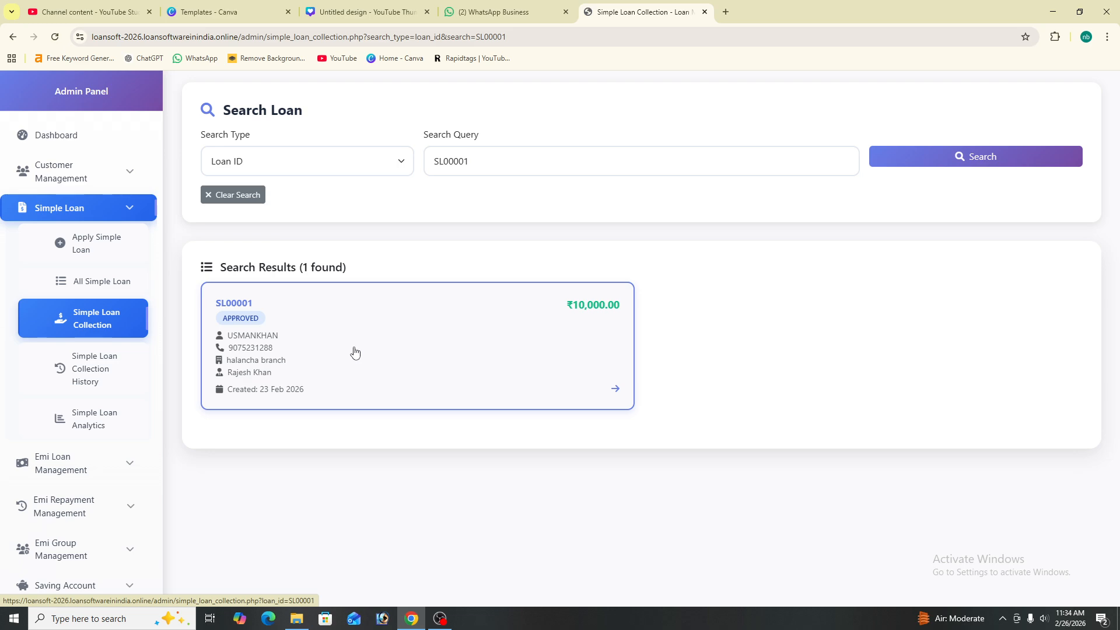
Open the SL00001 result card and review the loan details
click(507, 376)
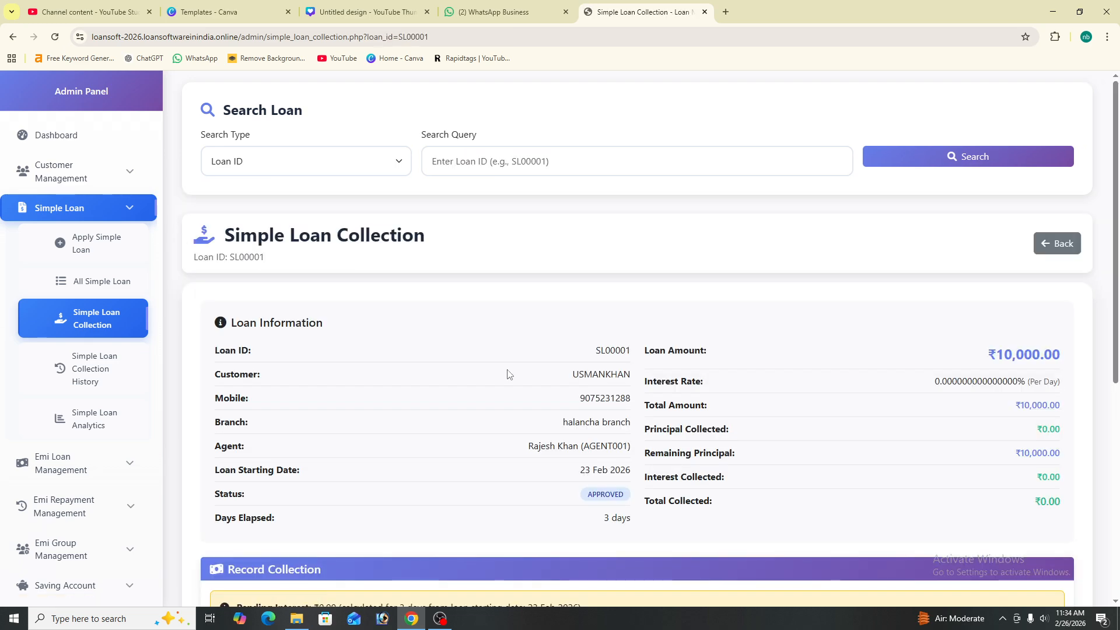
scroll(857, 431, down, 6)
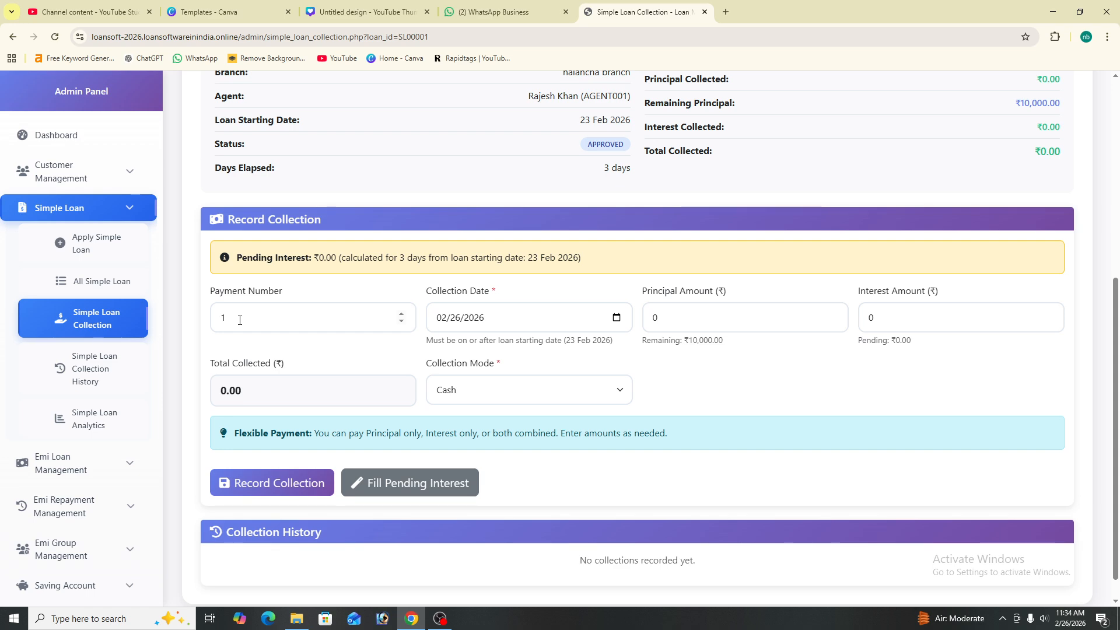
scroll(239, 319, up, 5)
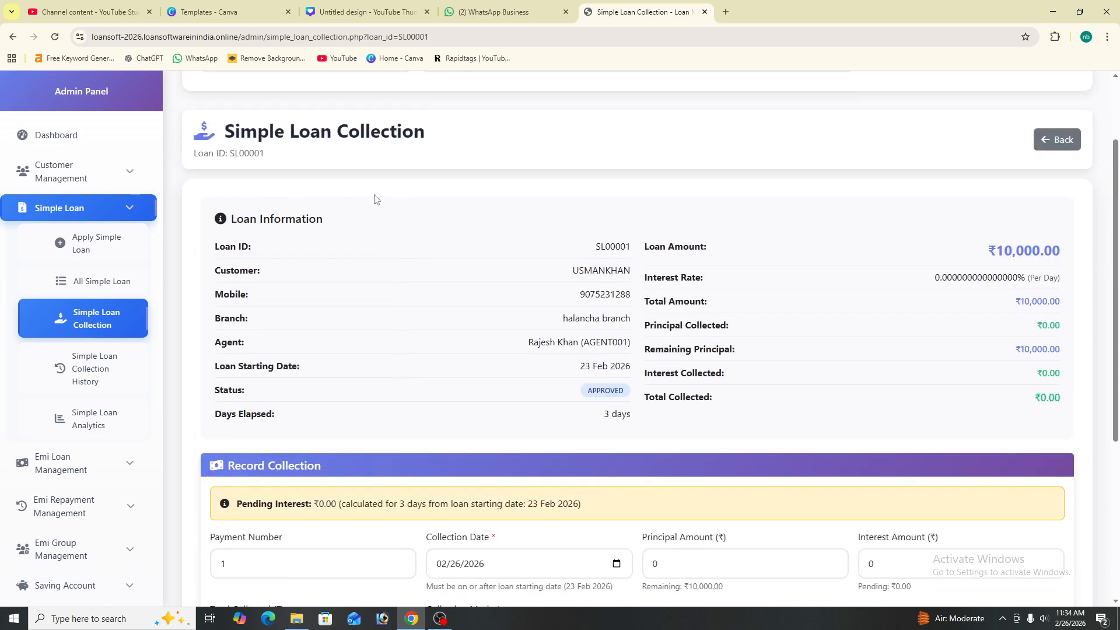
scroll(481, 207, up, 1)
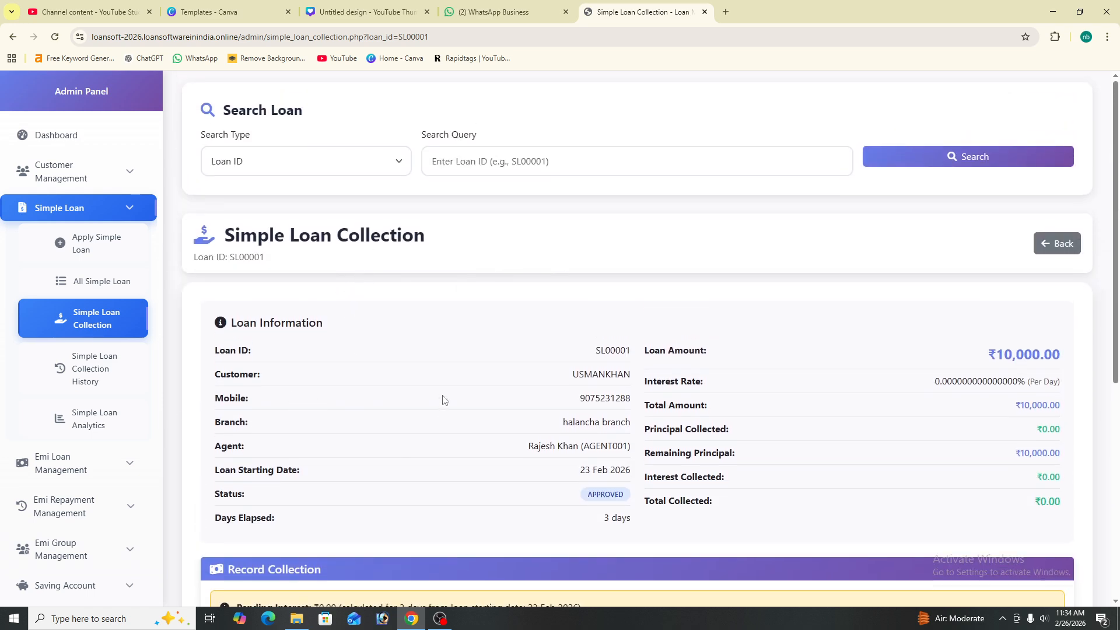
drag(570, 374, 1062, 357)
click(637, 377)
click(587, 399)
Review mobile through interest rate, days elapsed and the ₹0.00 collected amounts
drag(578, 399, 638, 399)
click(532, 378)
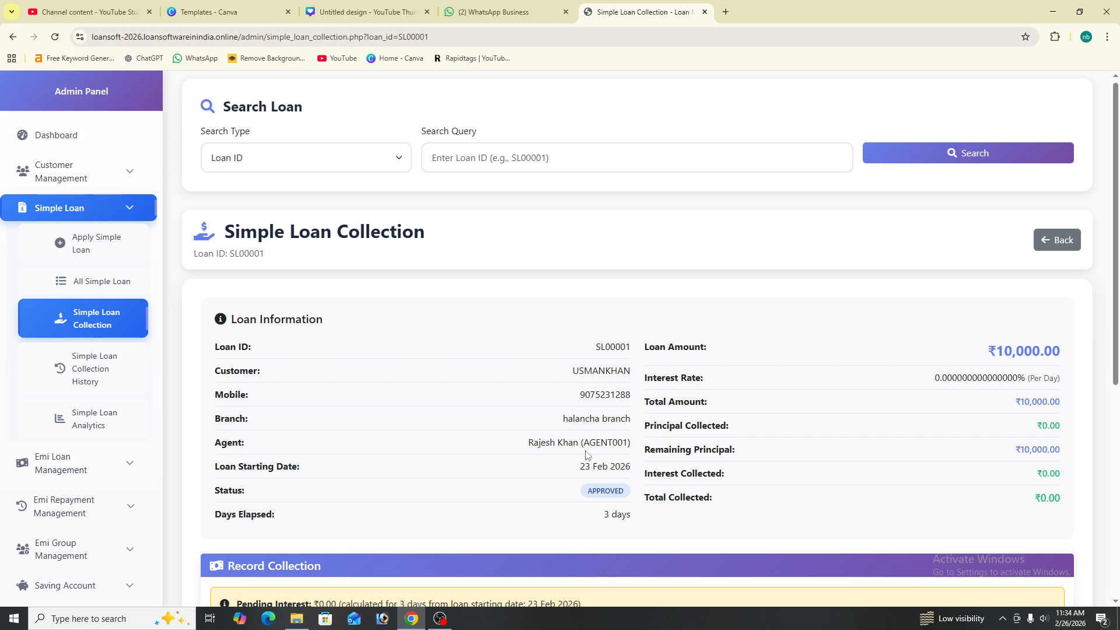
scroll(613, 455, down, 1)
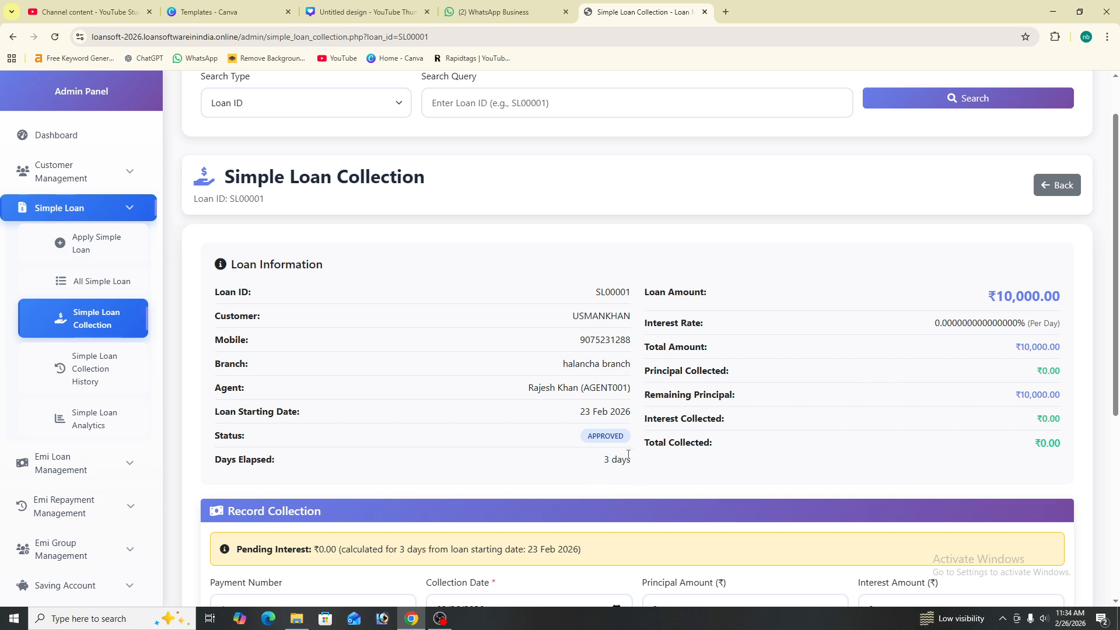
drag(638, 462, 573, 458)
click(648, 463)
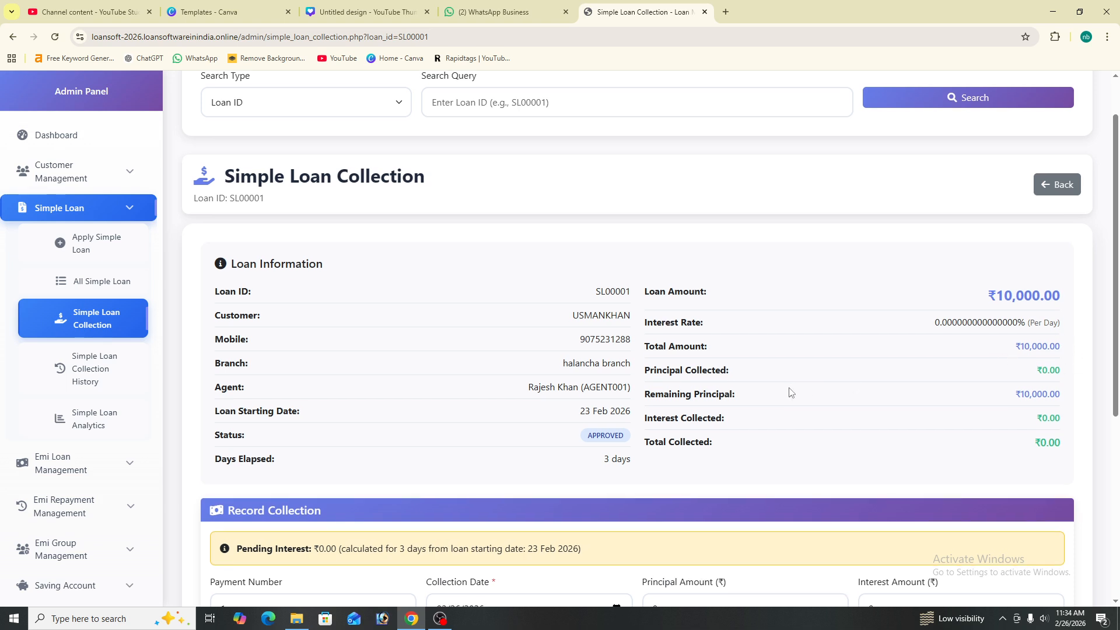
scroll(784, 393, down, 3)
Enter 1000 as principal collected with Cash as the collection mode, totalling 1000.00
click(675, 437)
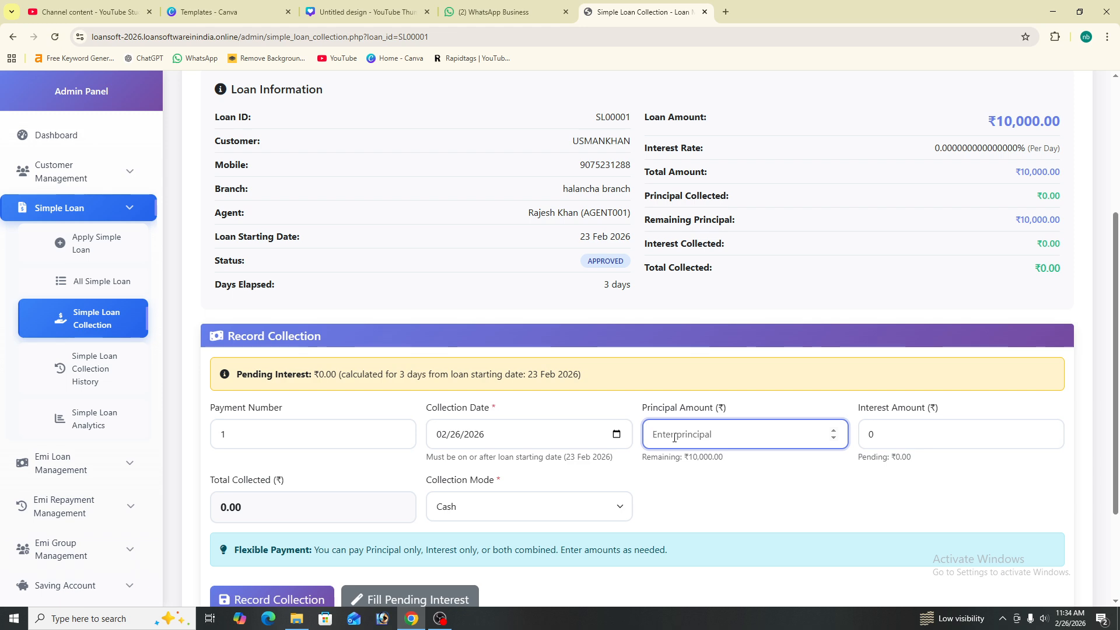
text(1000)
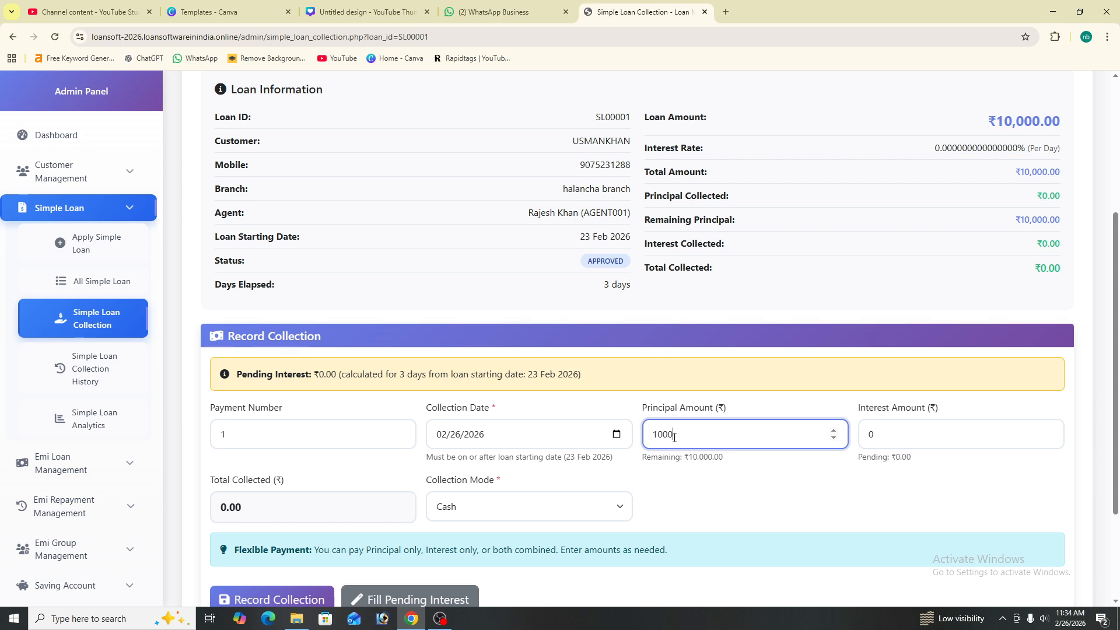
click(911, 430)
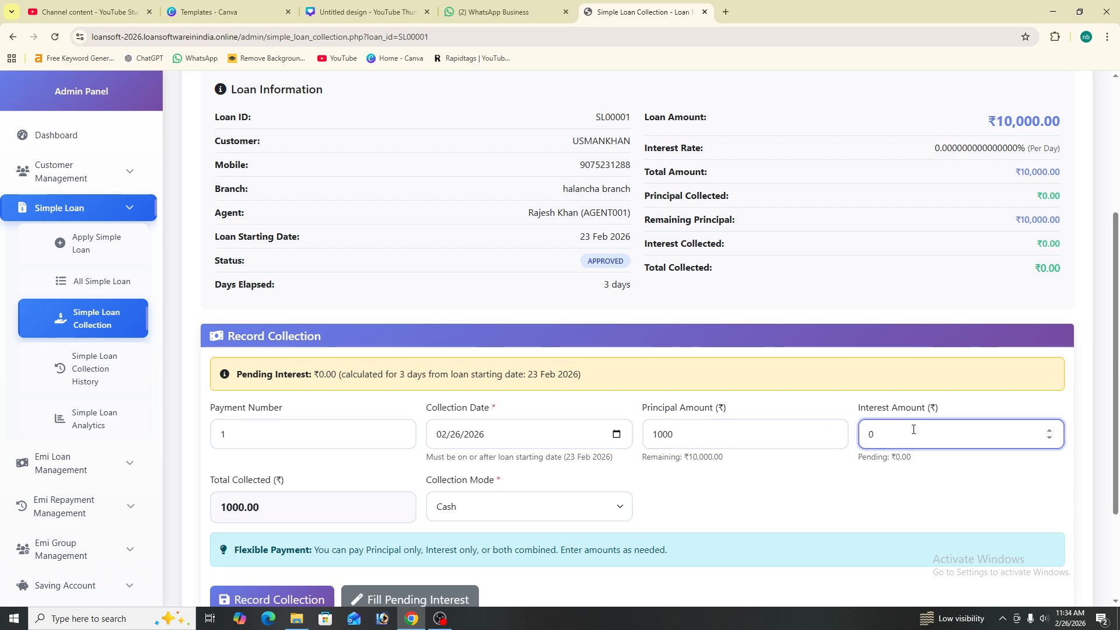
click(551, 505)
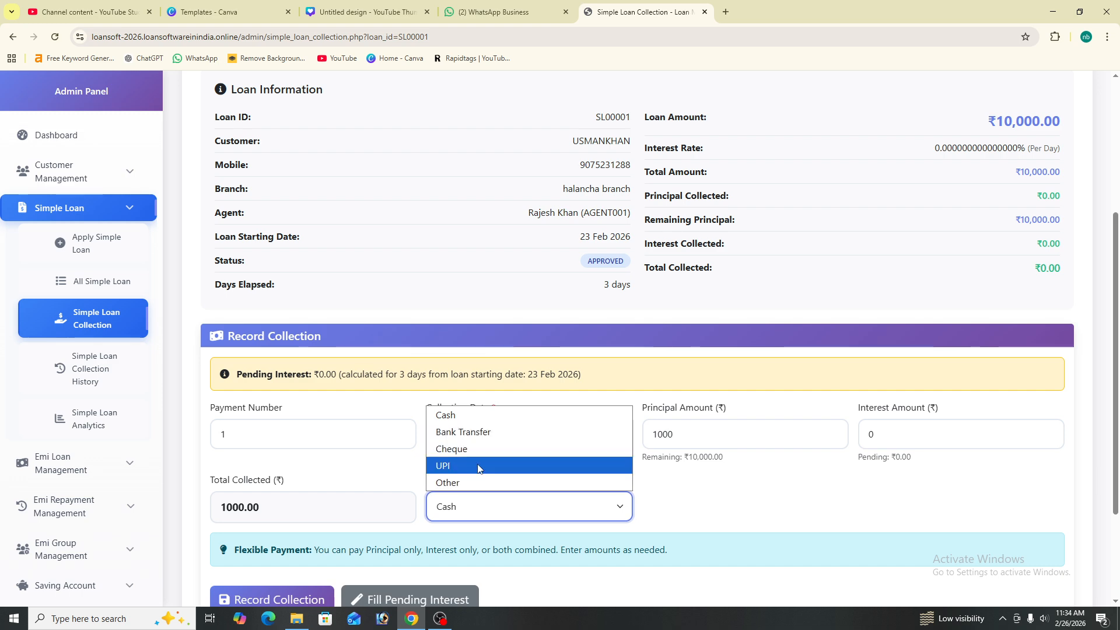
click(487, 417)
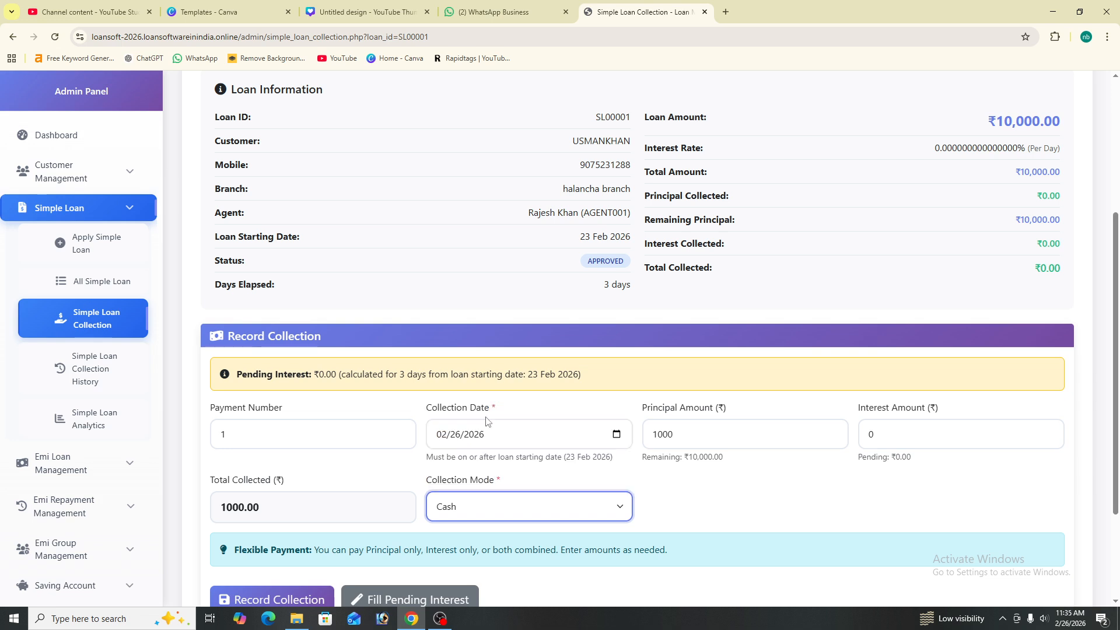
scroll(344, 560, down, 3)
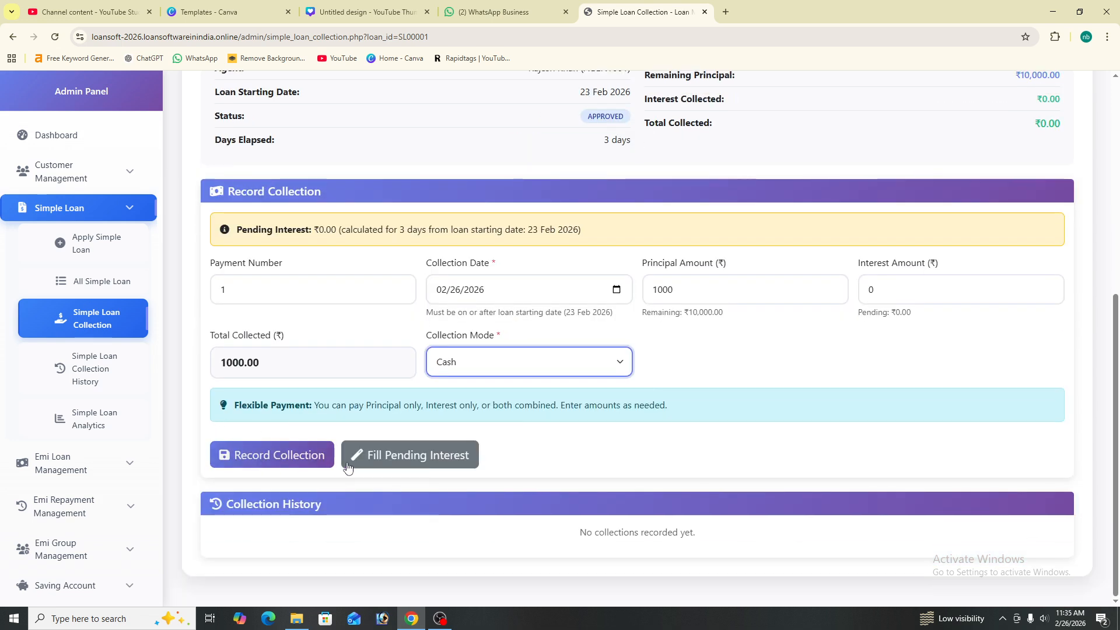
Record the ₹1,000 collection and view, then close, invoice SLCOL91540
click(270, 460)
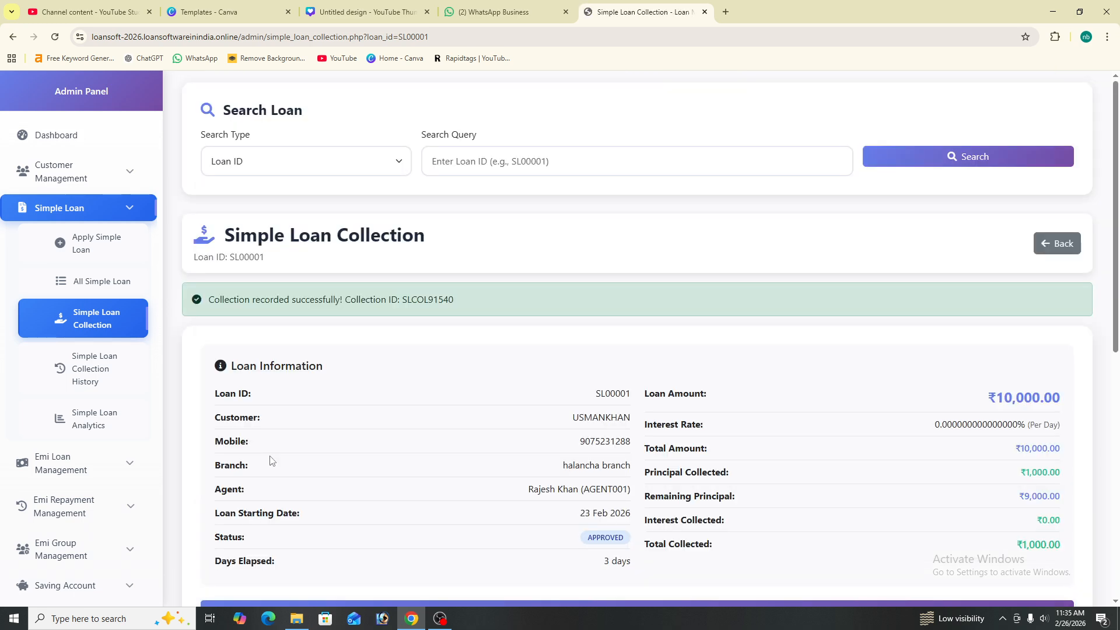
scroll(575, 365, down, 8)
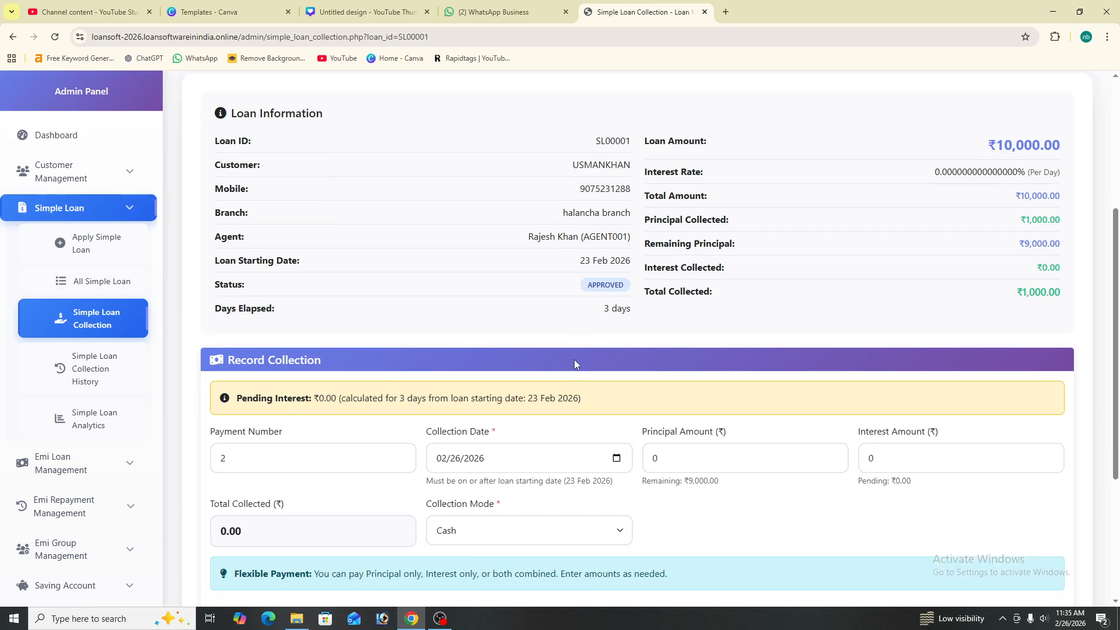
drag(328, 449, 179, 450)
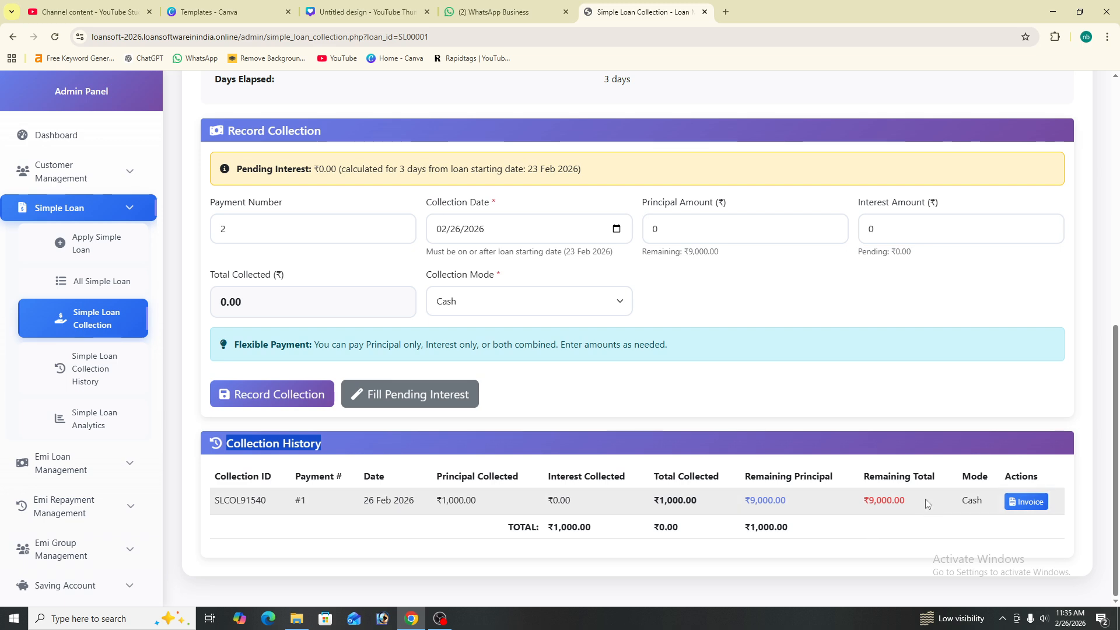
click(1023, 505)
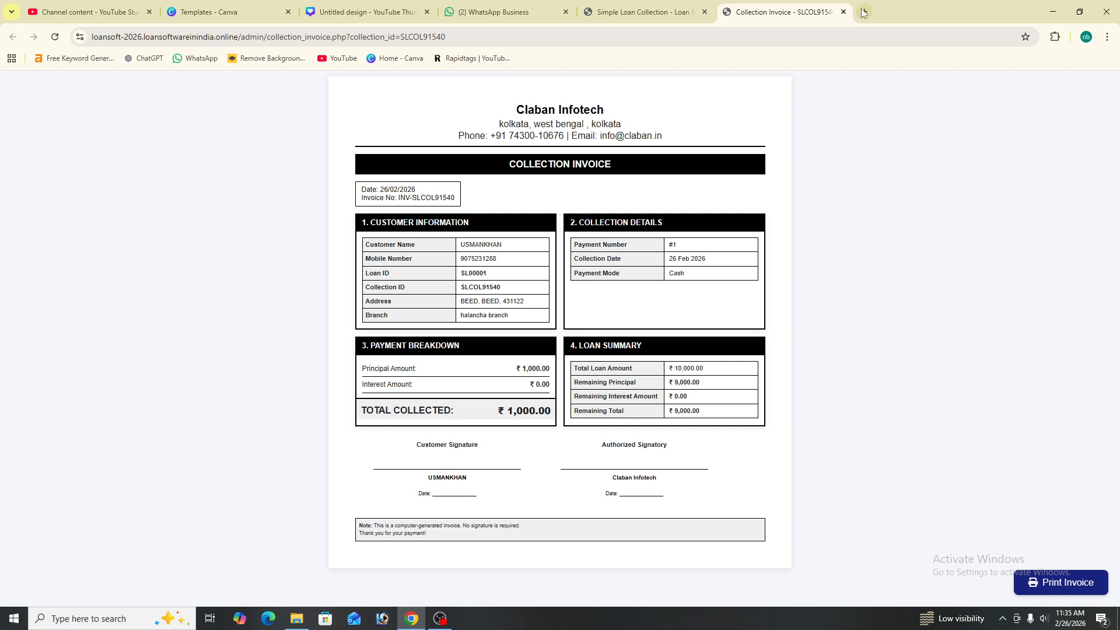
click(843, 12)
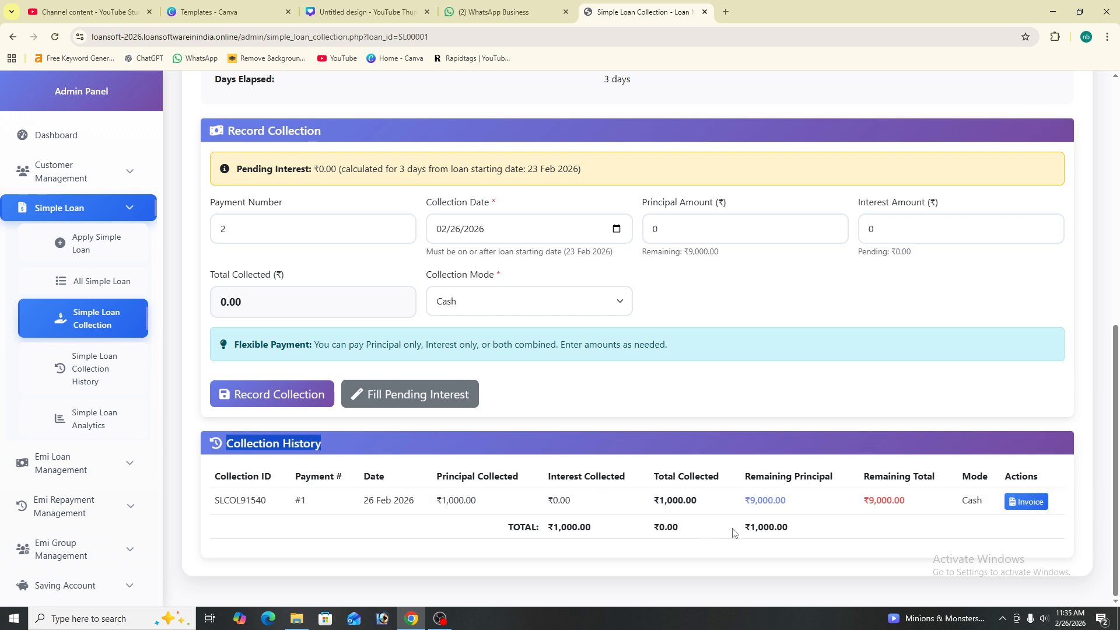
Point out the ₹1,000.00 collected and ₹9,000.00 remaining principal figures
mouse_move(736, 531)
mouse_down()
mouse_move(820, 534)
mouse_move(738, 528)
mouse_up()
click(814, 530)
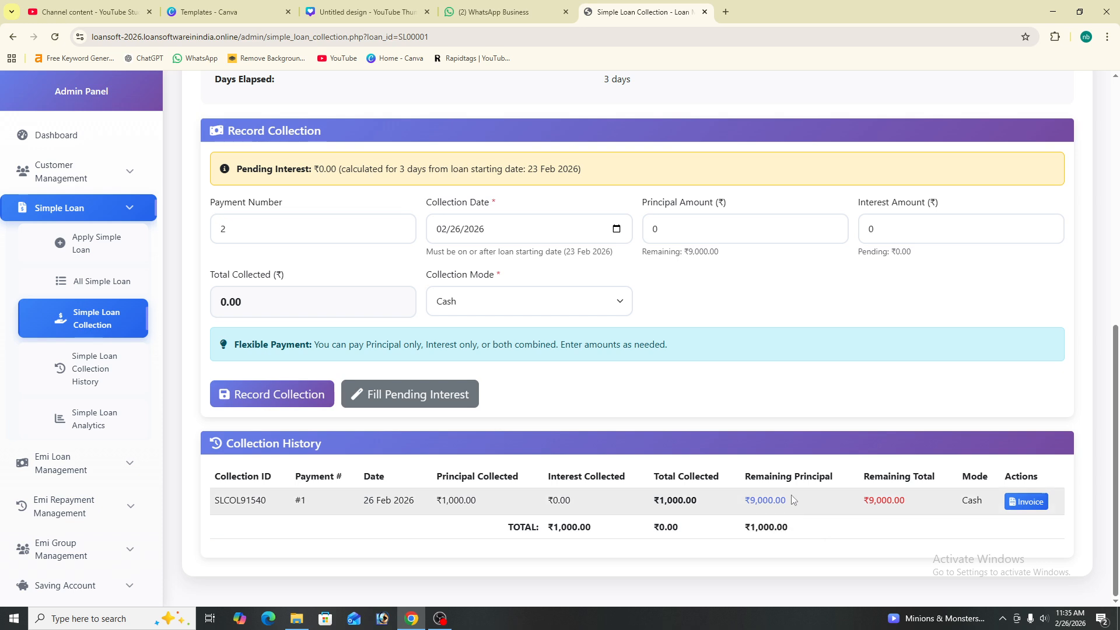
drag(801, 495, 718, 495)
click(893, 488)
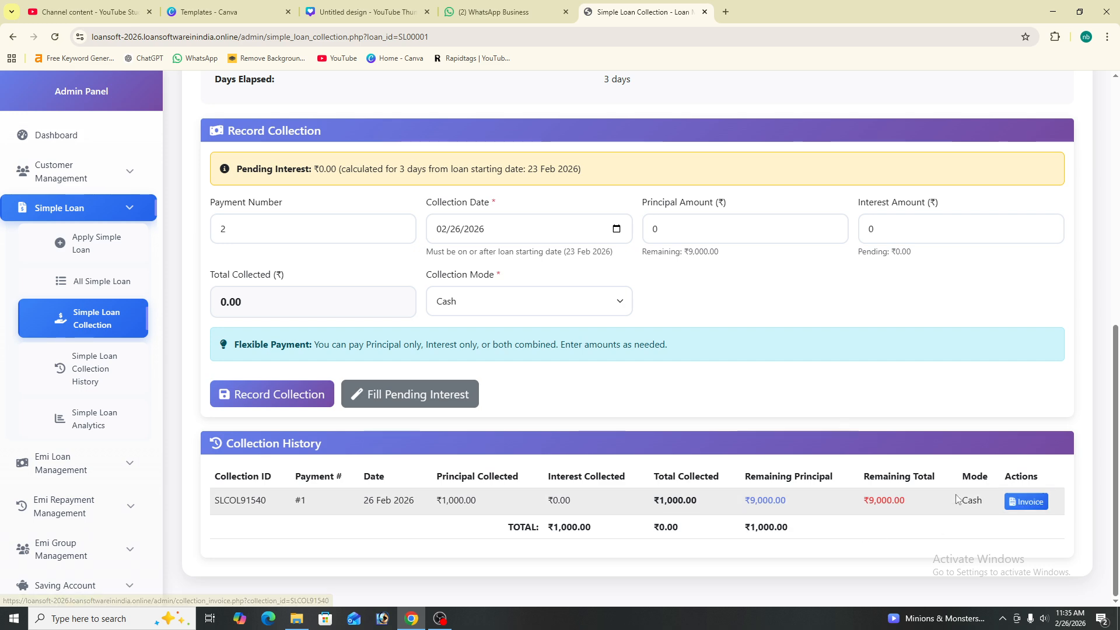
double_click(879, 499)
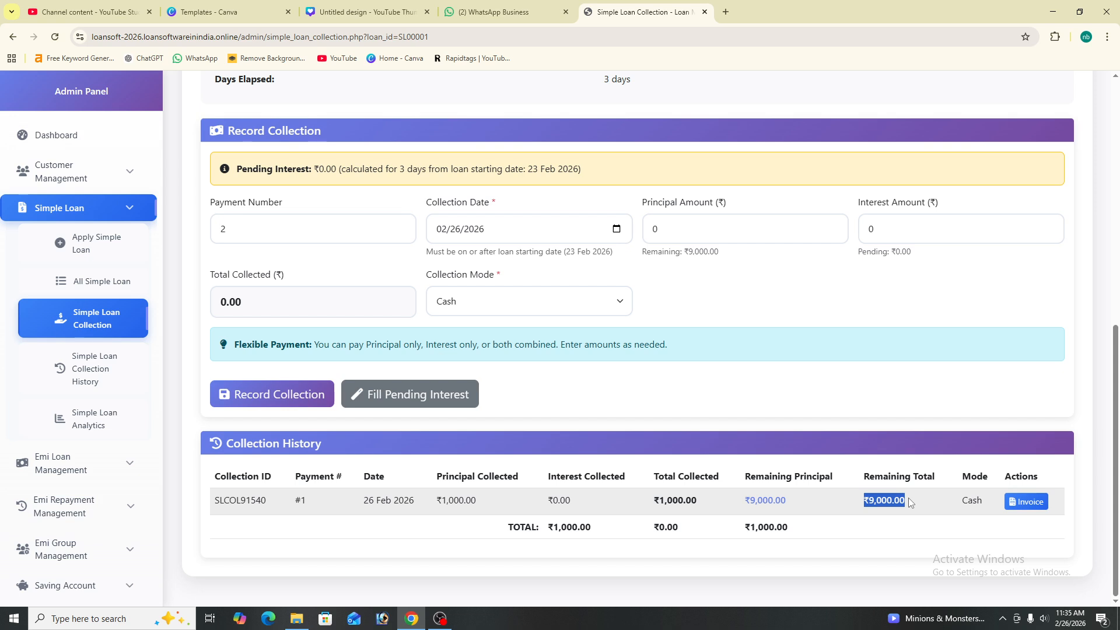
click(910, 501)
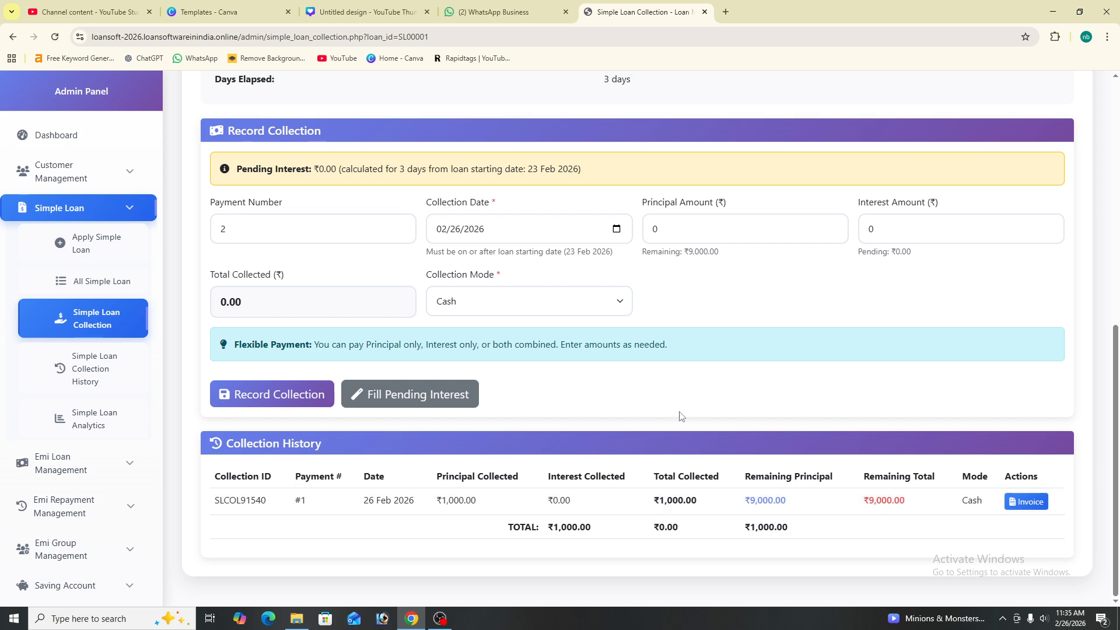
Filter Simple Loan Collection History by Loan ID SL00001
click(79, 371)
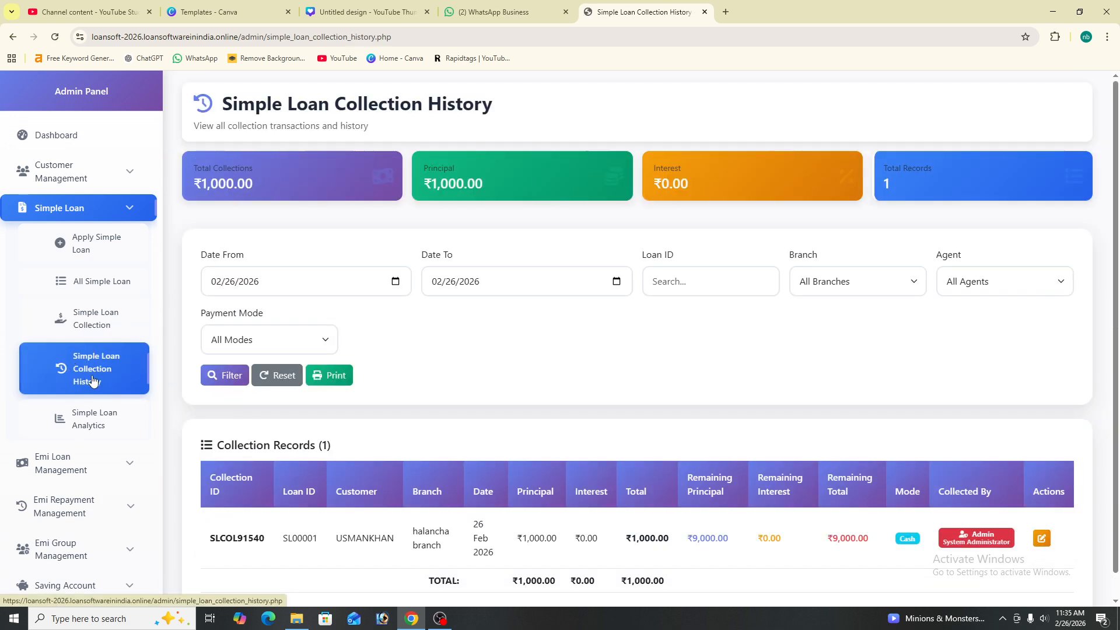
scroll(421, 465, down, 1)
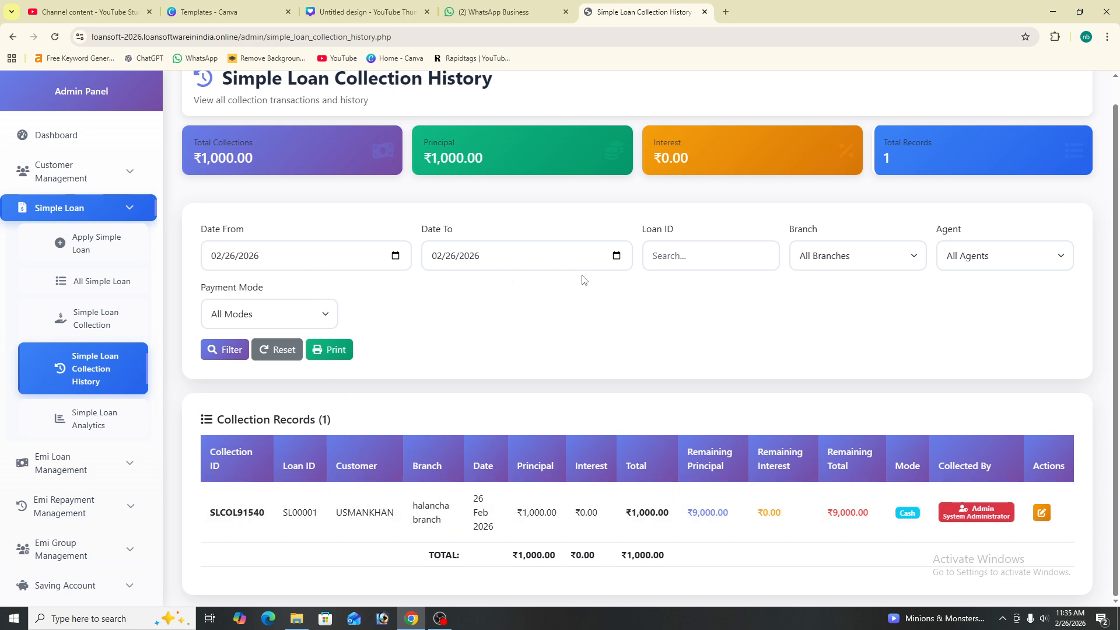
click(718, 256)
right_click(717, 258)
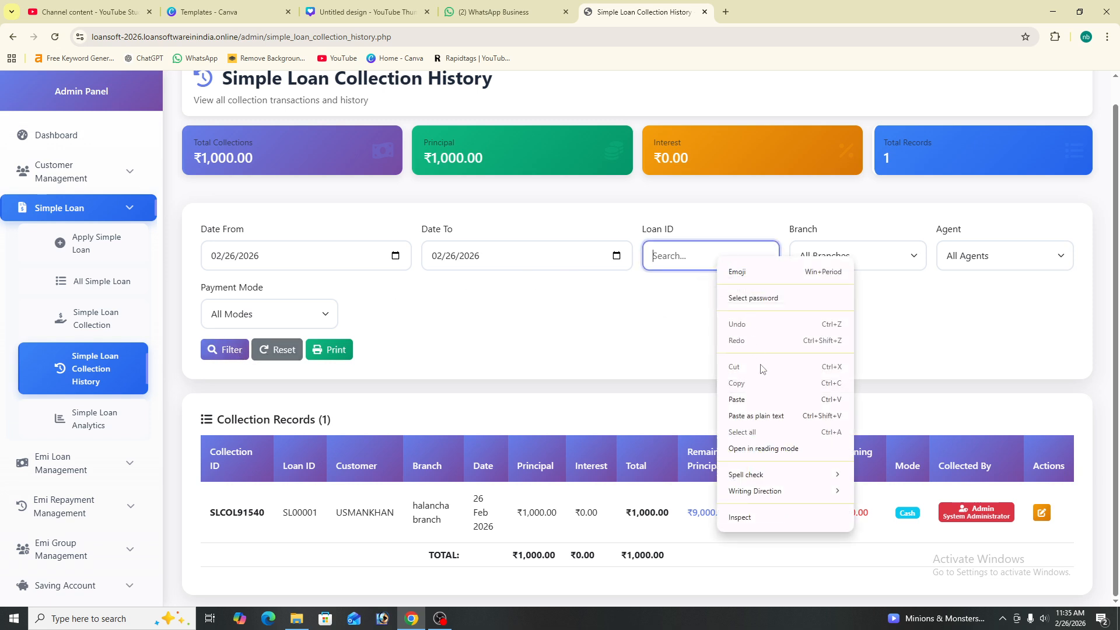
click(762, 398)
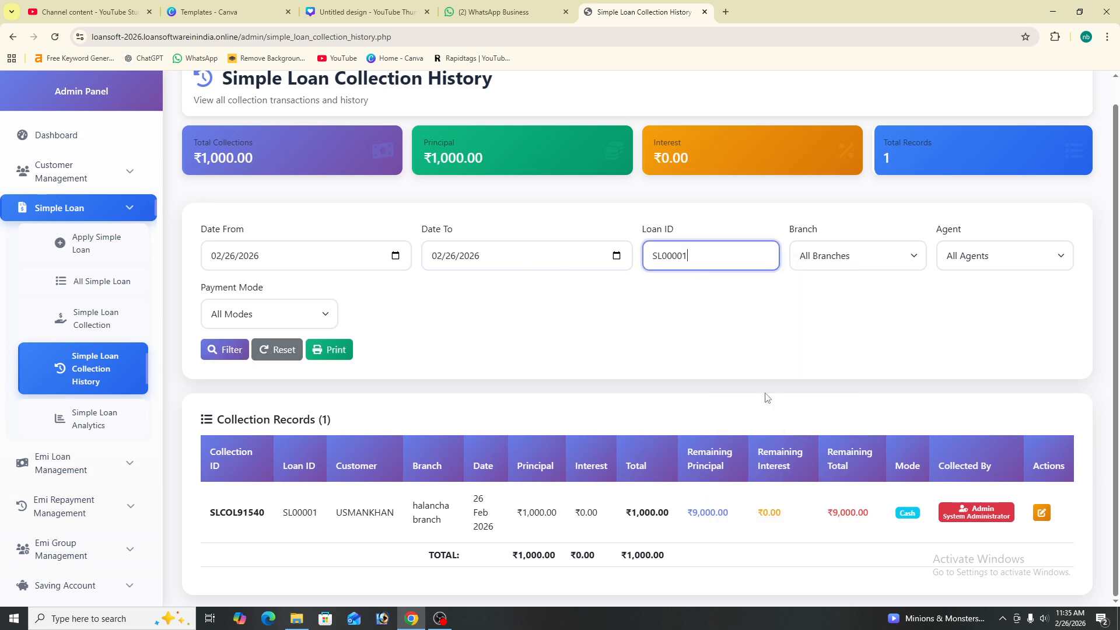
click(236, 351)
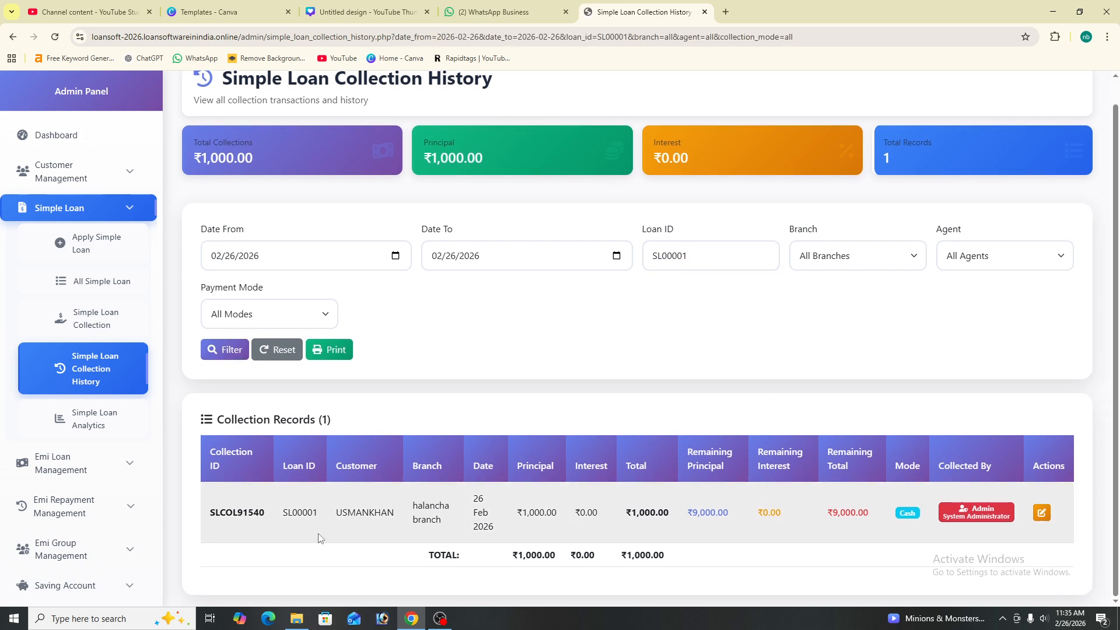
drag(317, 512, 270, 513)
click(490, 324)
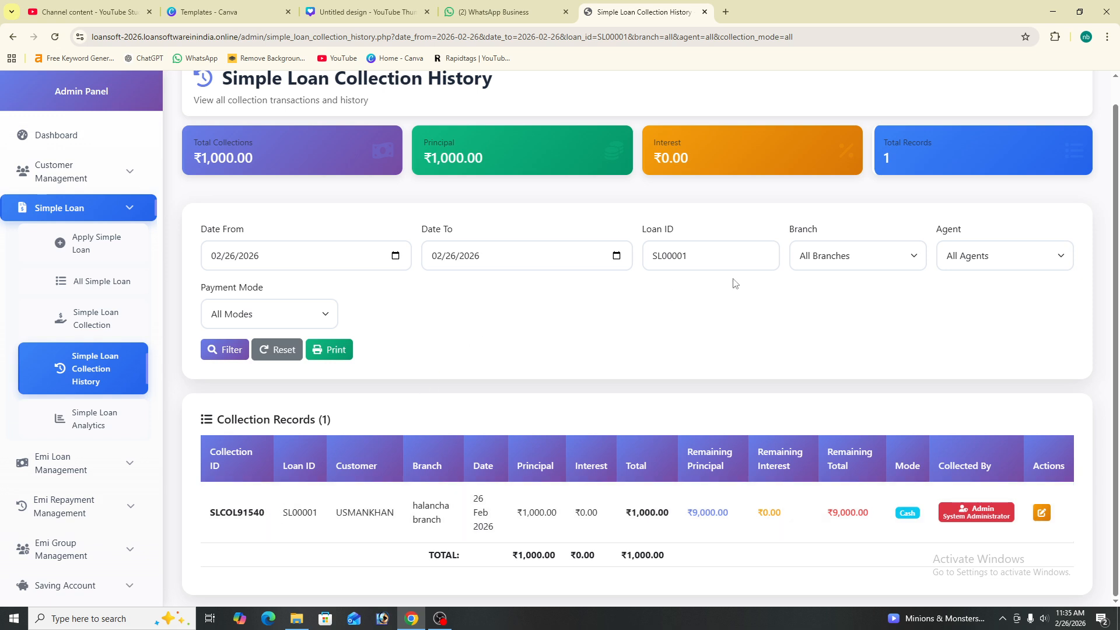
Browse the Branch and Agent filter choices without changing them
click(858, 257)
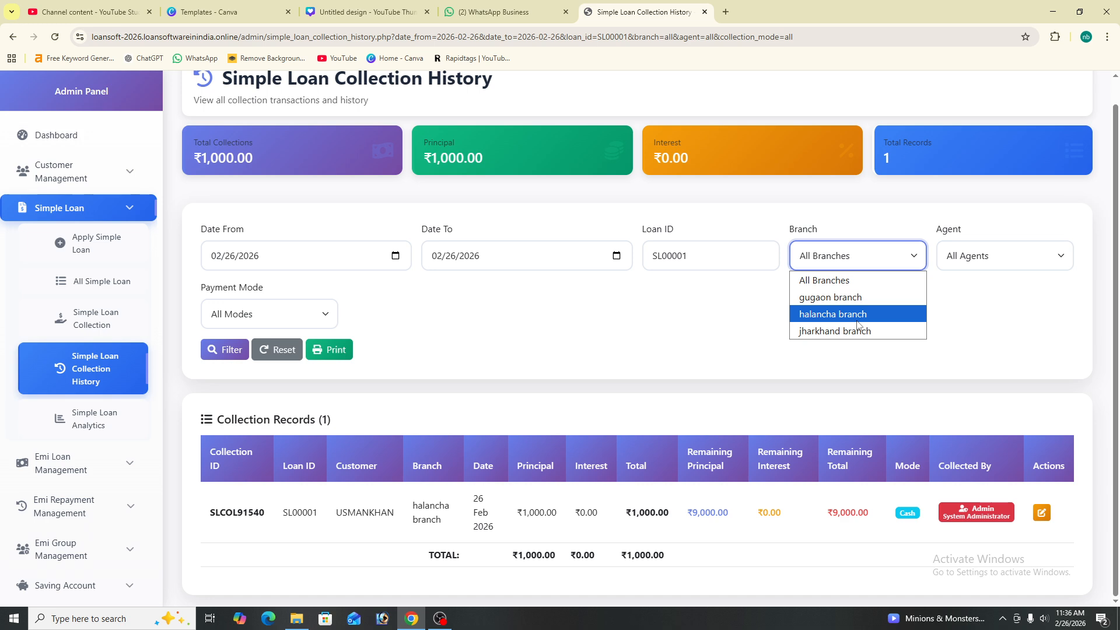
click(1001, 260)
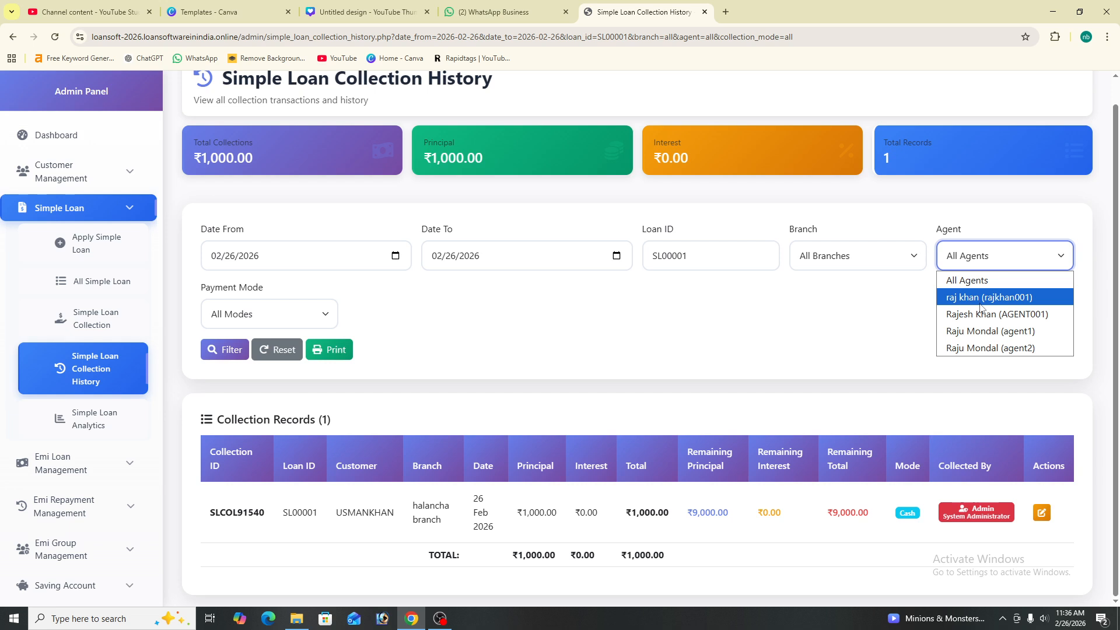
click(1043, 514)
Open SLCOL91540's edit form, cancel without changes, and open the history's print preview
click(1042, 515)
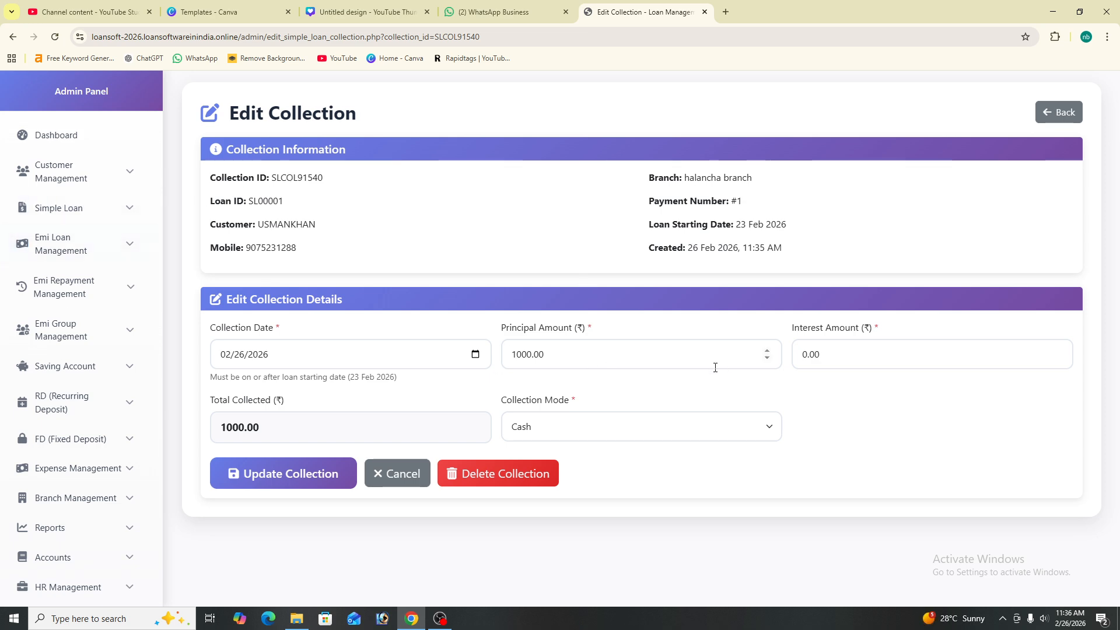
click(387, 474)
scroll(933, 478, down, 1)
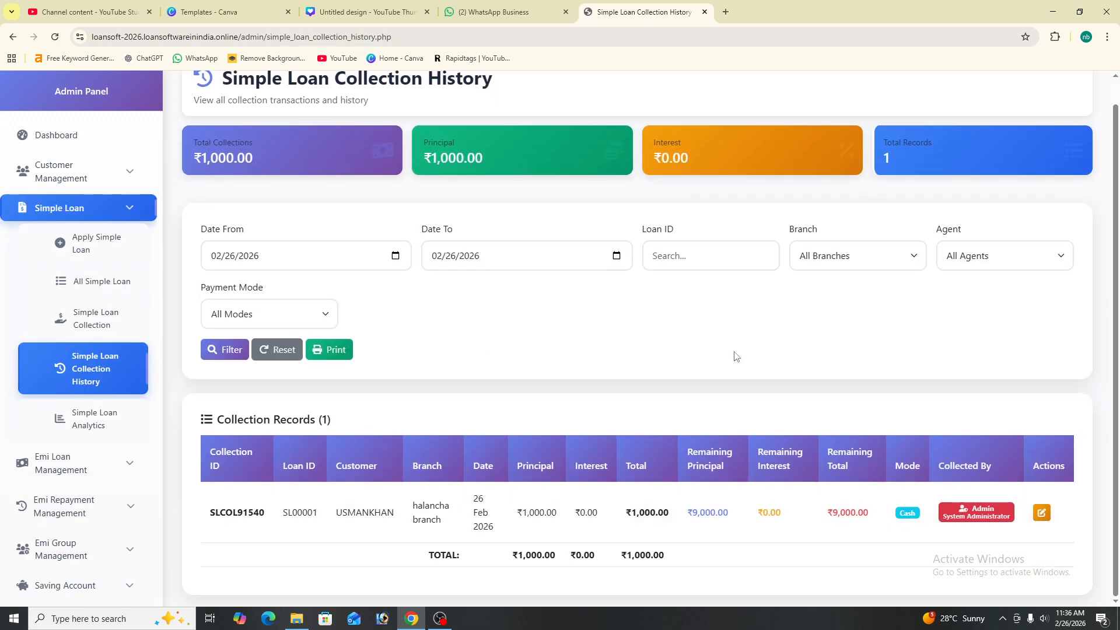
scroll(481, 279, up, 1)
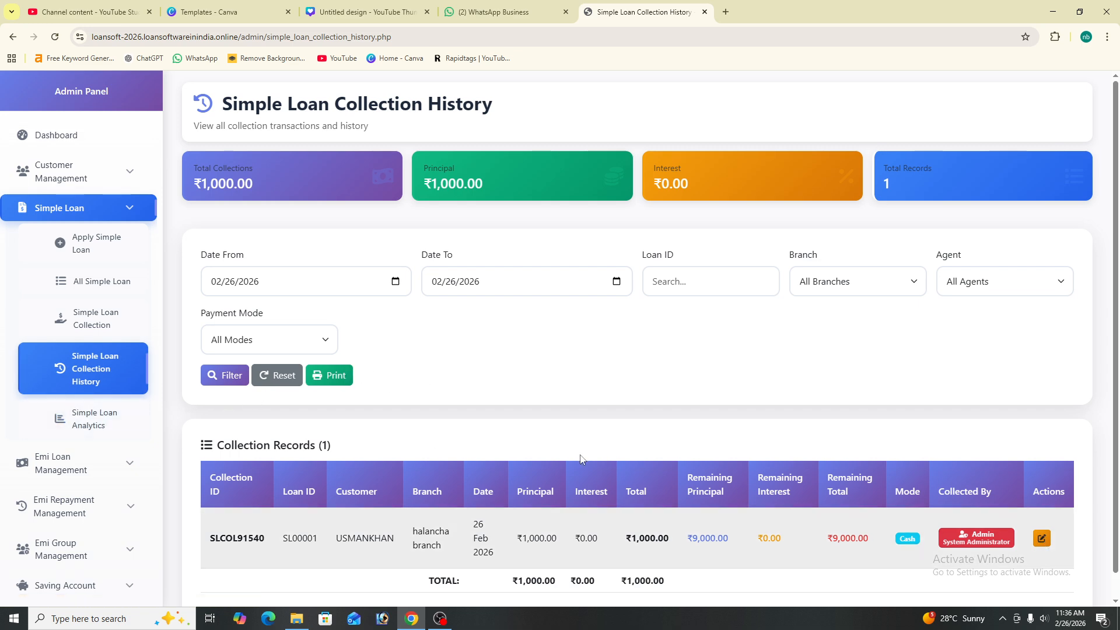
click(325, 377)
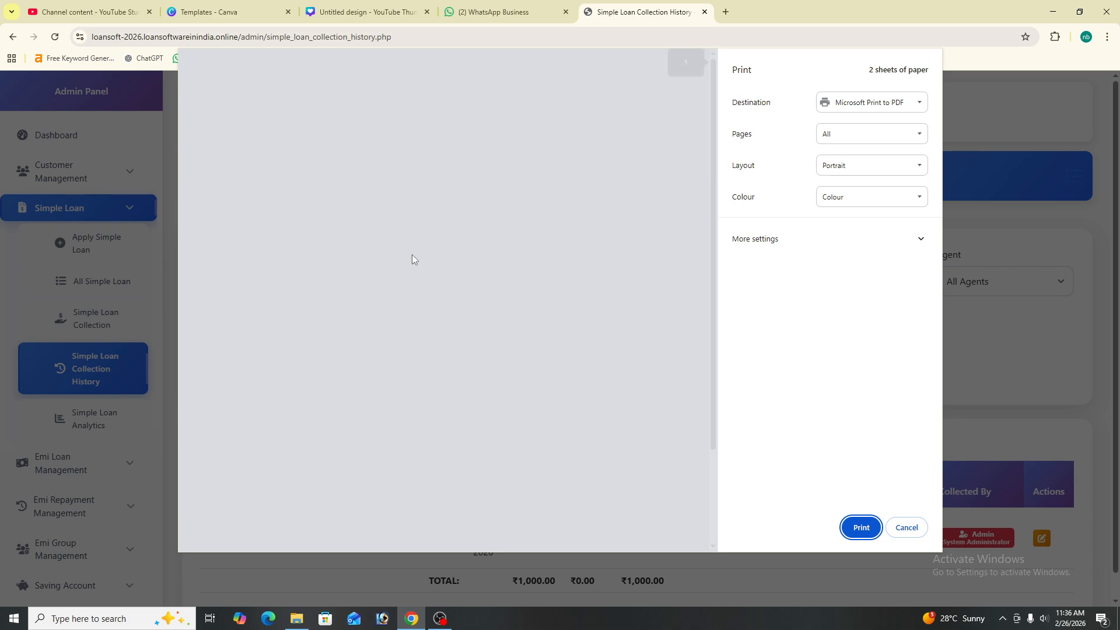
scroll(433, 215, down, 4)
scroll(424, 296, up, 4)
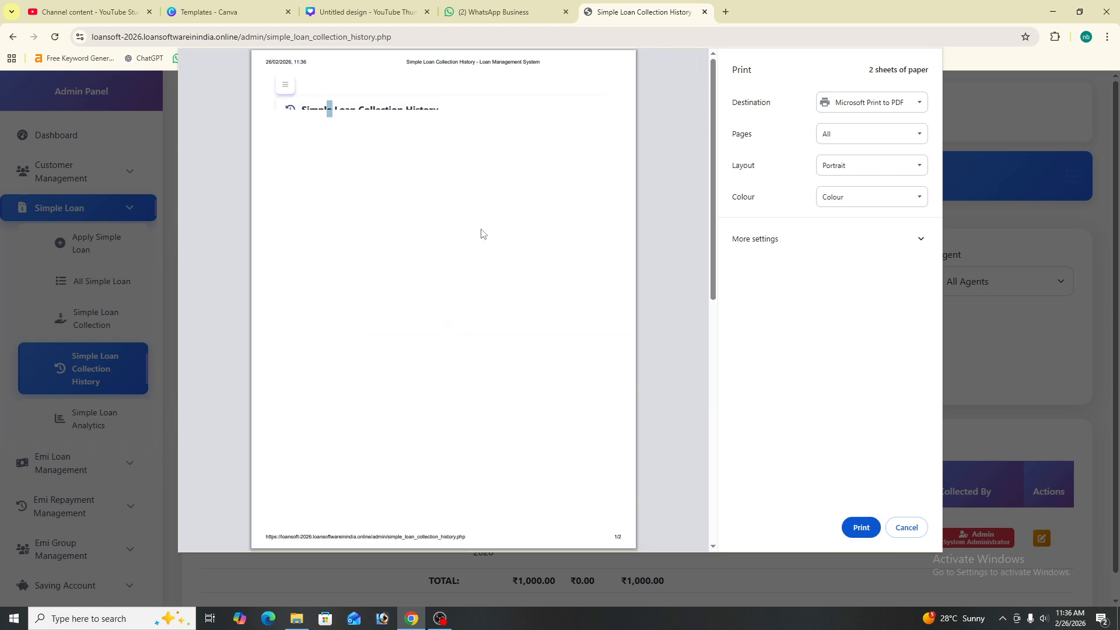
click(906, 528)
click(328, 377)
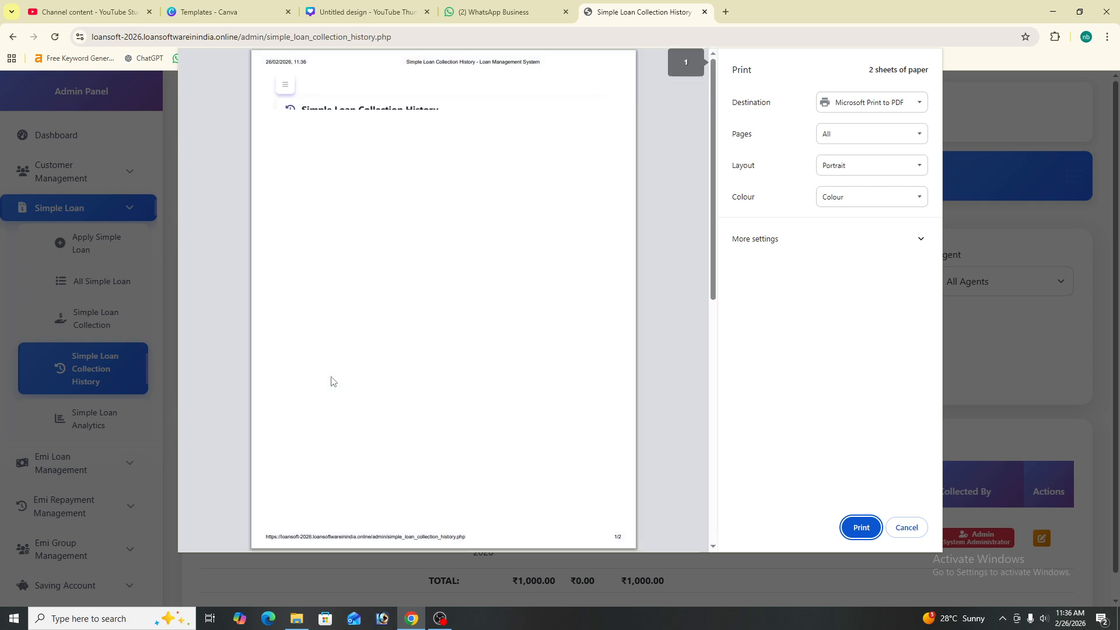
scroll(528, 343, down, 5)
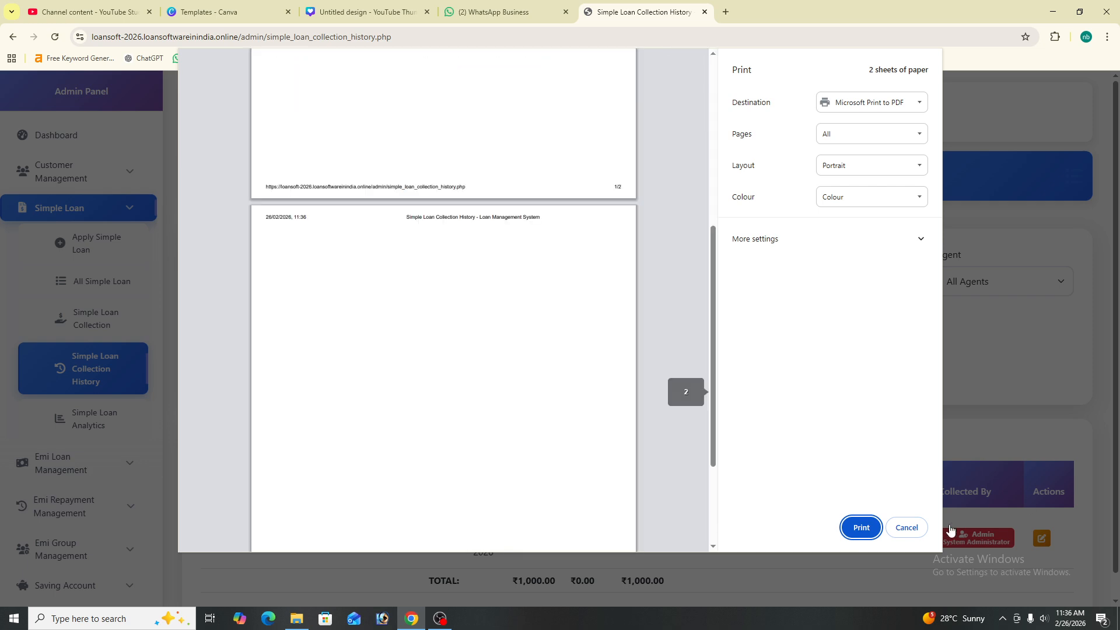
click(925, 528)
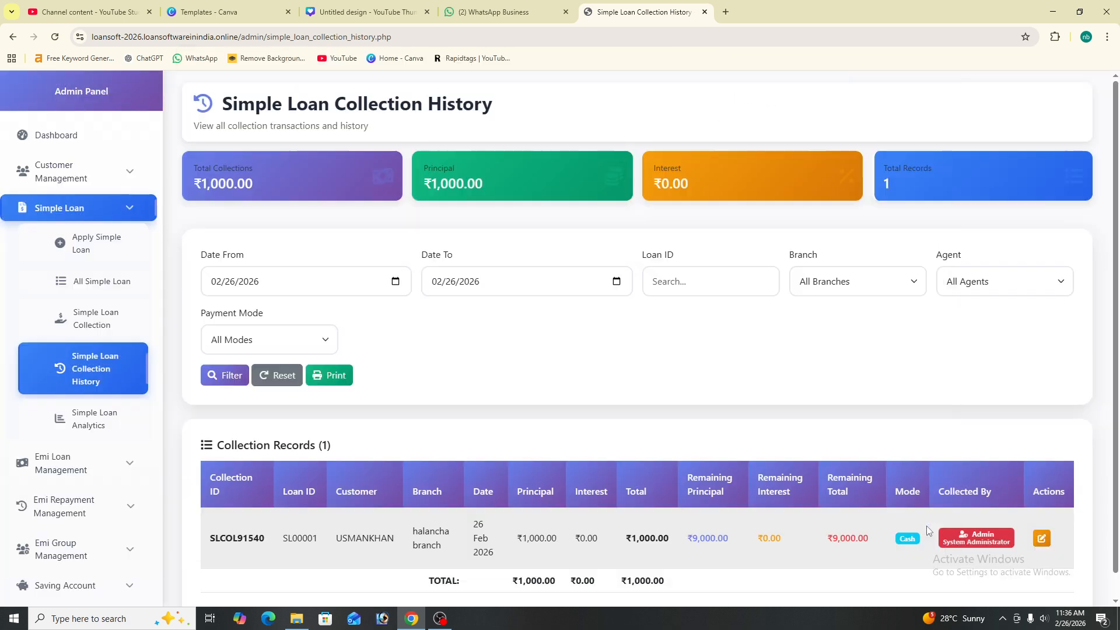
View Simple Loan Analytics: SL00002 at ₹50,013.70 remaining, SL00001 at ₹9,000.00
click(89, 421)
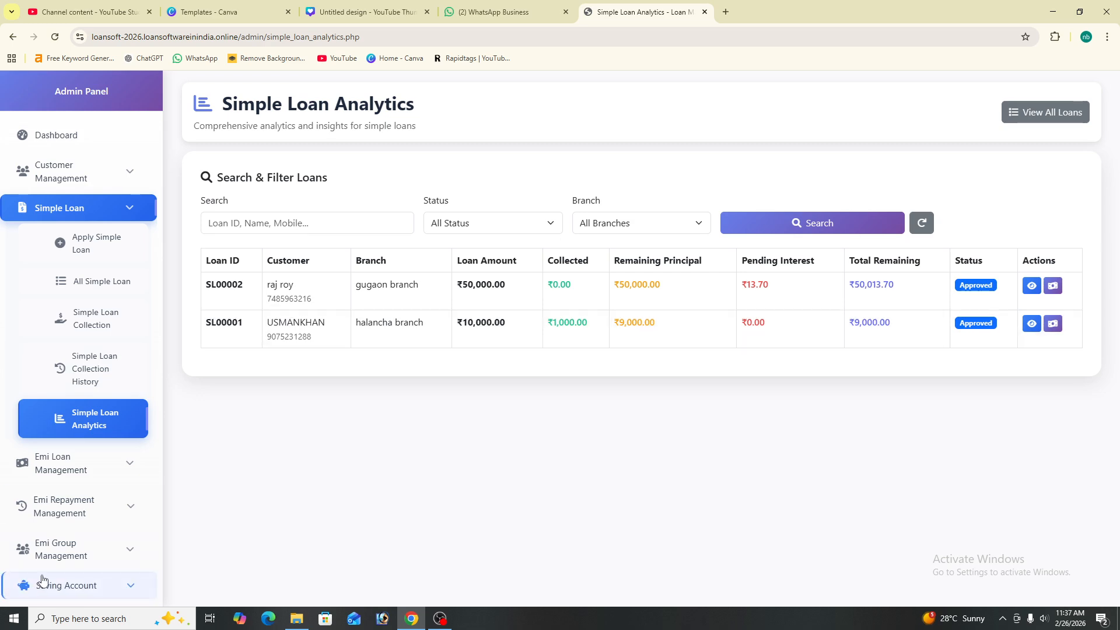
click(442, 619)
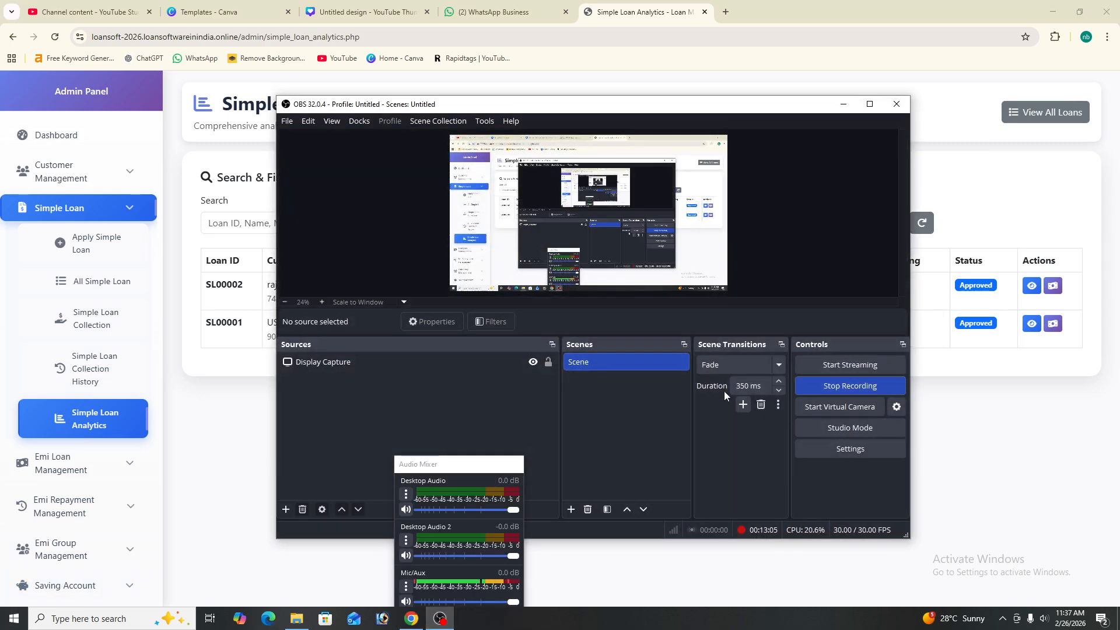